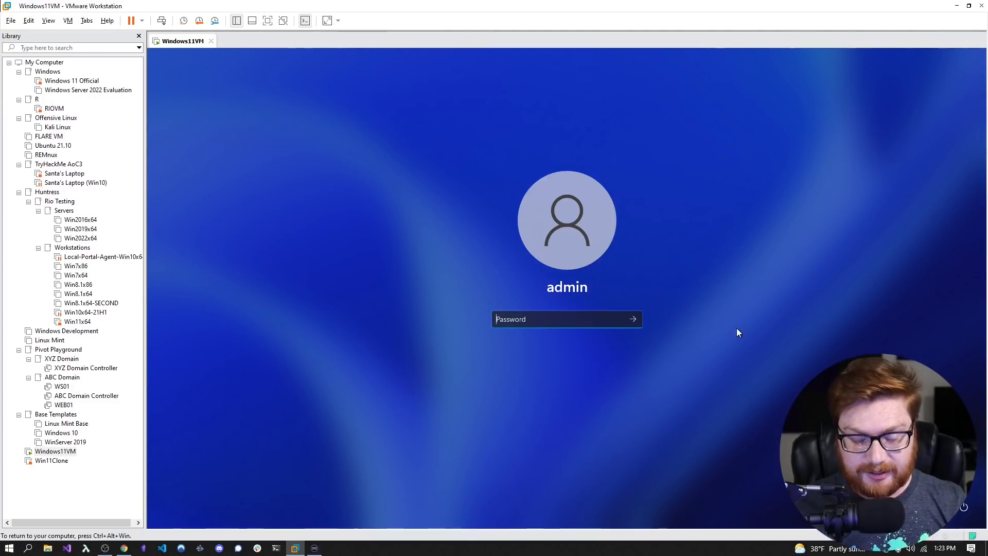
- Enter the admin account password and sign in to the Windows 11 VM
text(****)
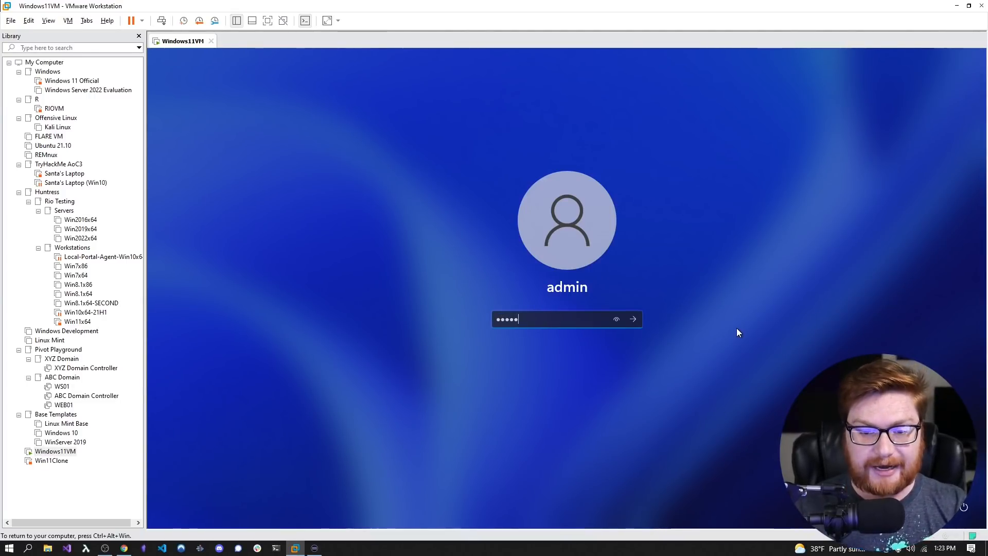
text(*)
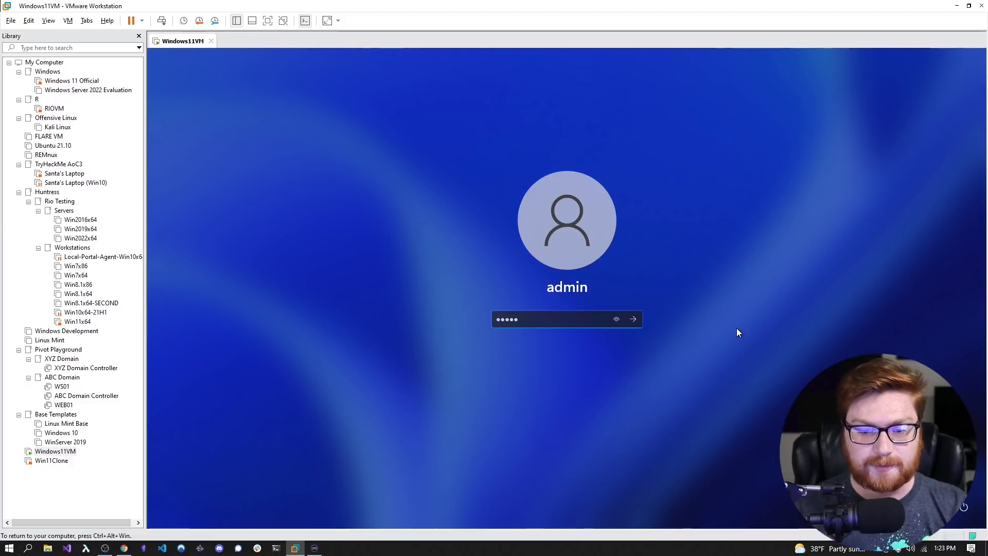
key(Return)
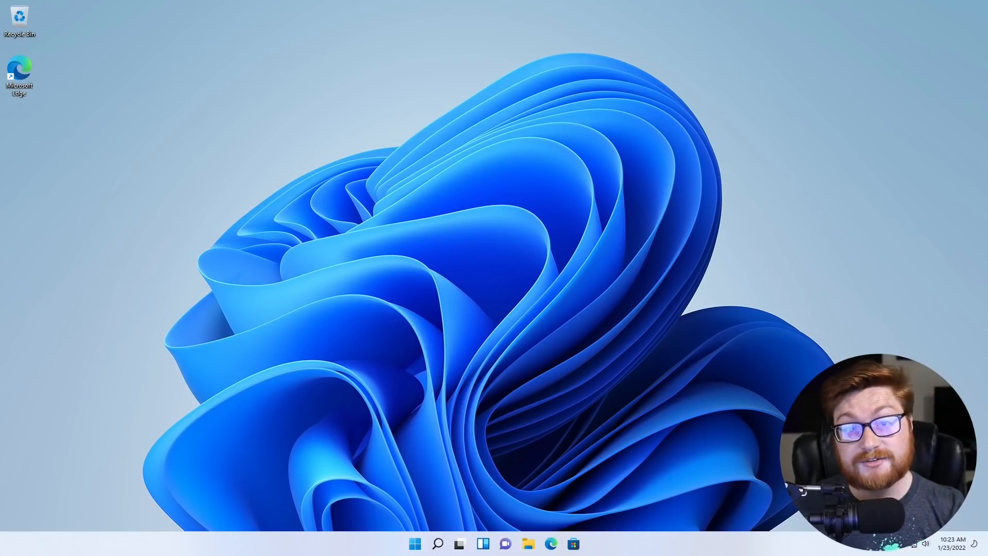
- Launch Edge and skip its first-run setup without importing or syncing data, closing the Welcome tab
double_click(15, 72)
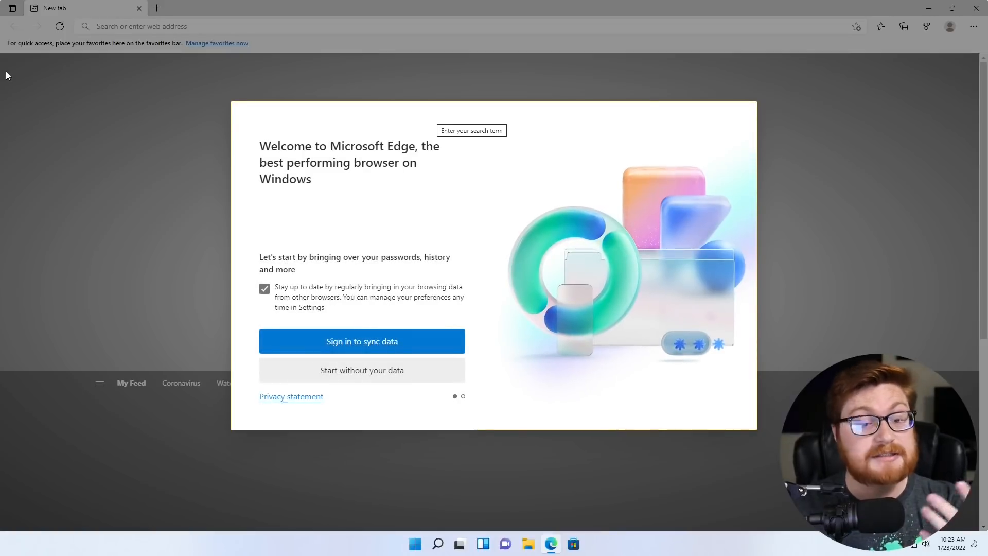
click(264, 289)
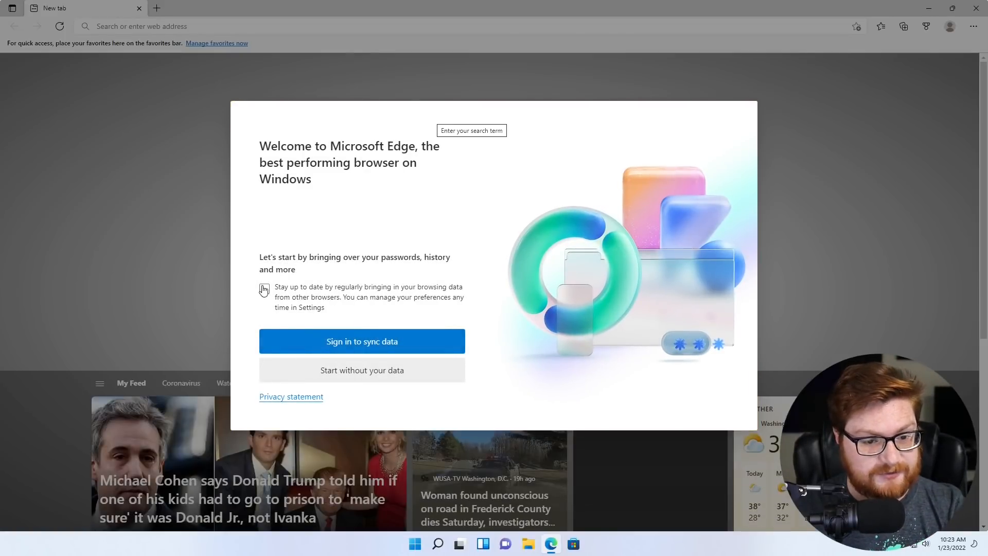
click(341, 372)
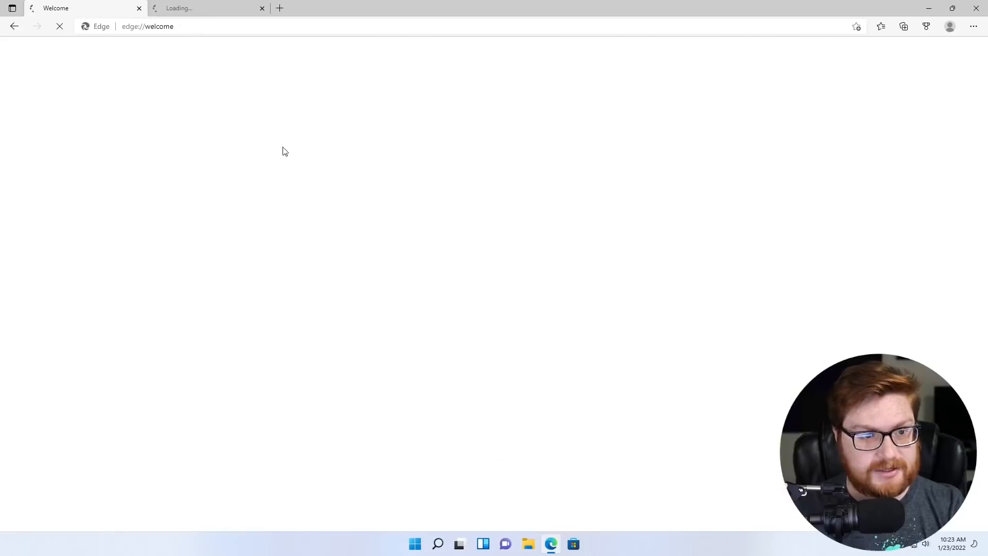
click(138, 8)
- Load google.com in Edge and put the cursor in Google's search box
click(142, 28)
text(google.com)
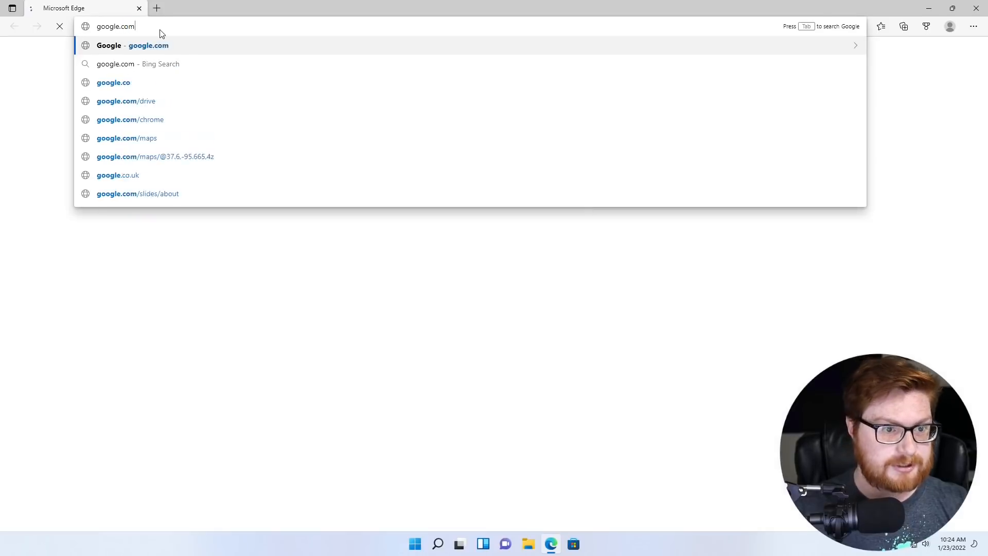
key(Return)
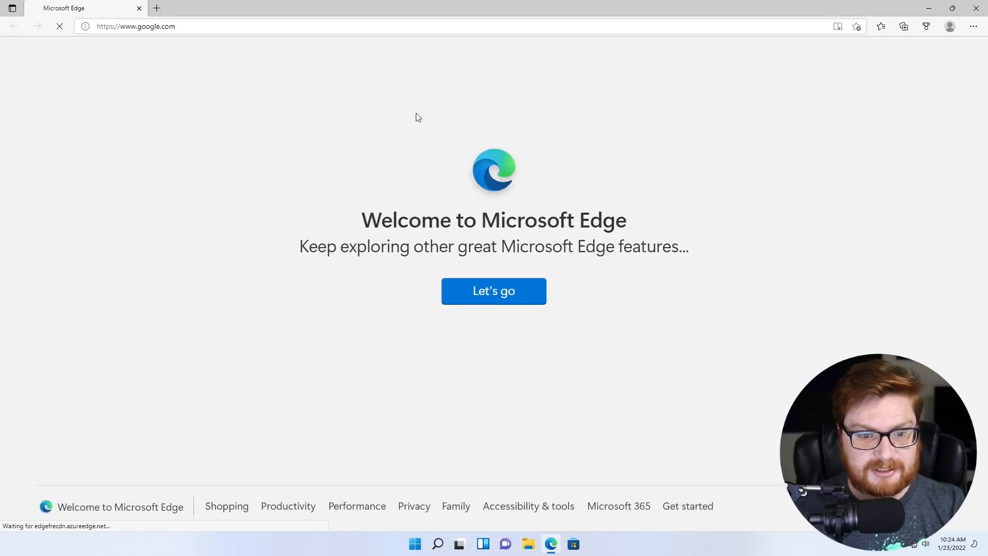
click(227, 27)
key(Return)
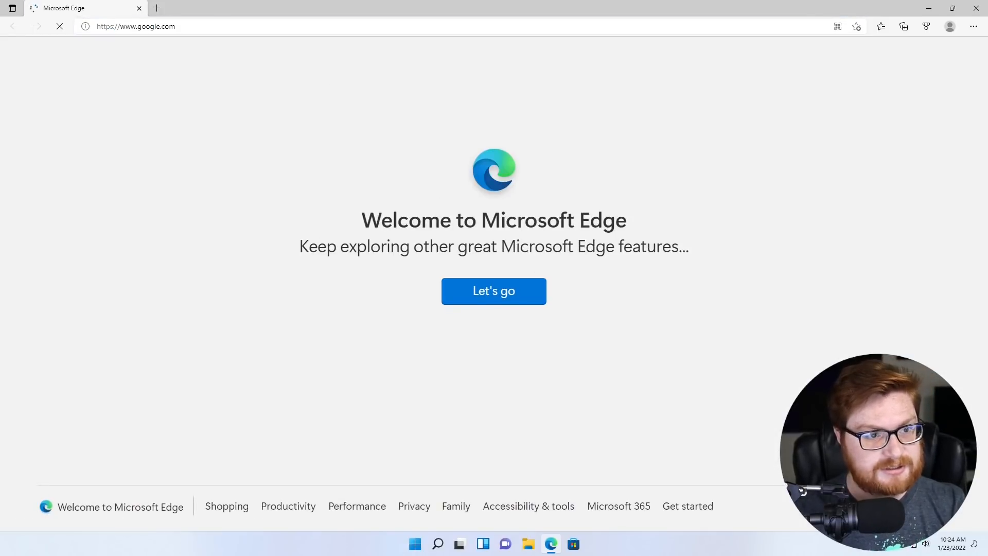
click(533, 265)
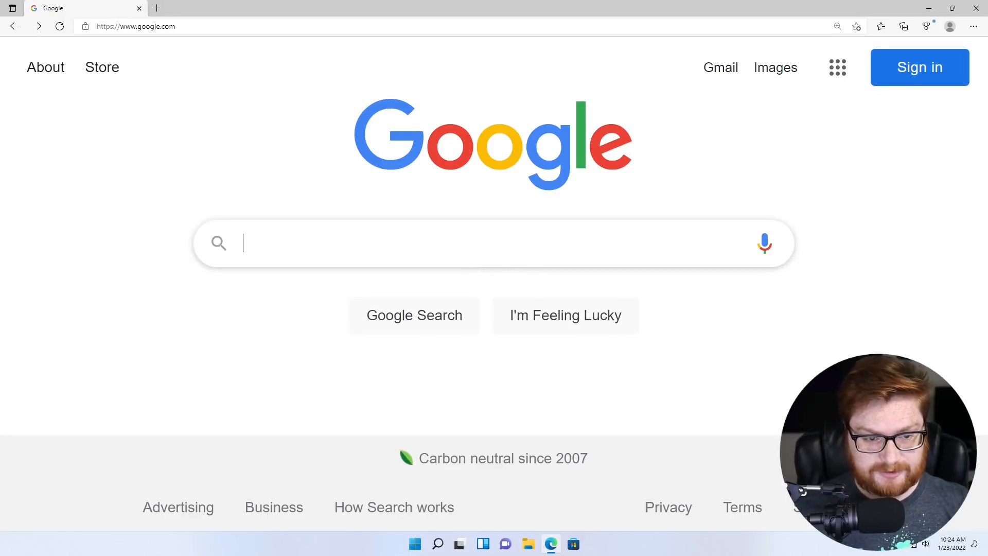
- Search Google for 'frontface lockdown tool' and open mirabyte's freeware FrontFace Lockdown Tool page
text(frontfac)
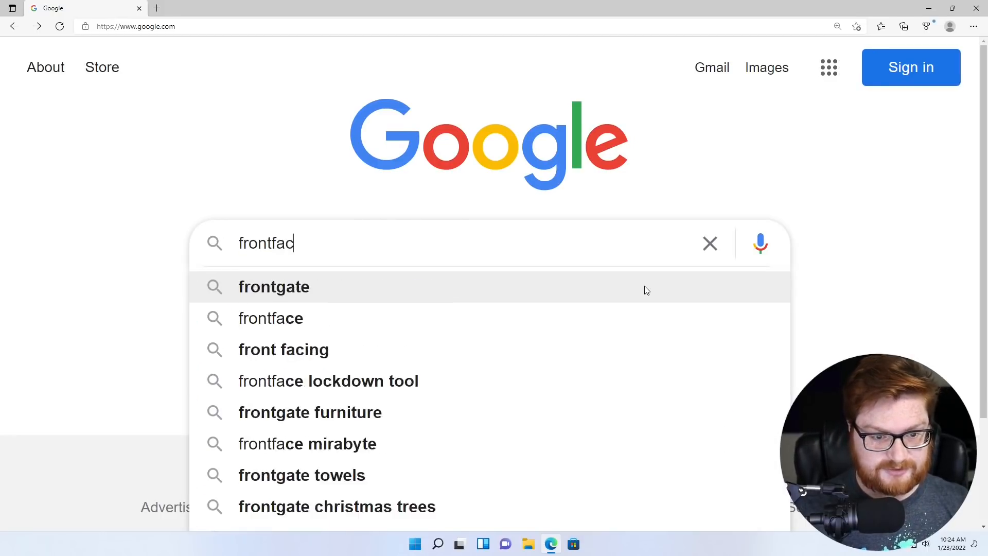
text(e lock)
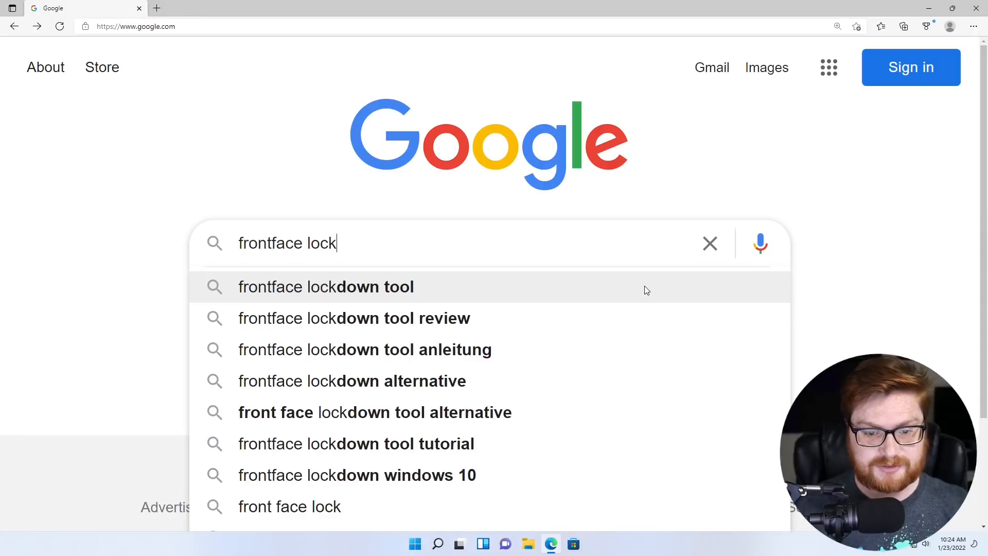
click(646, 290)
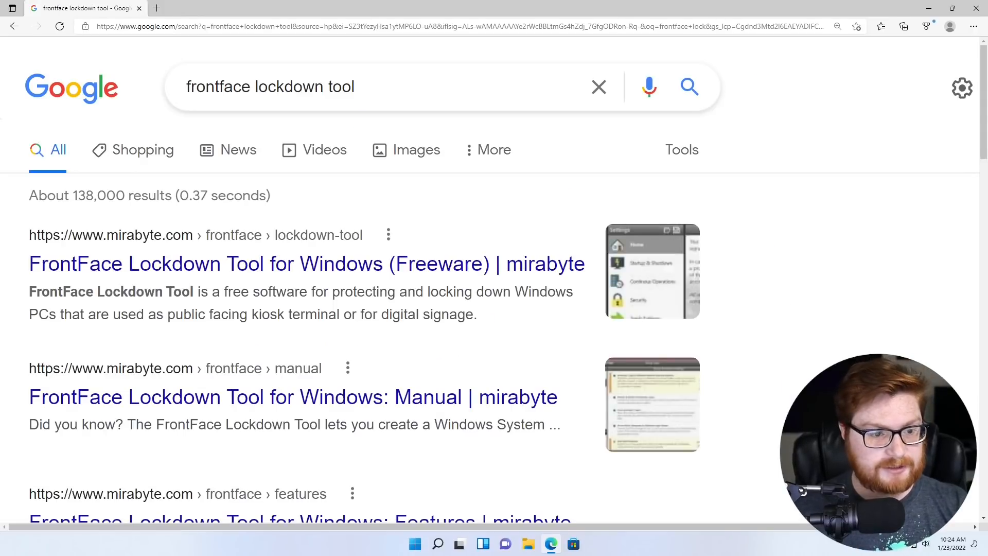
scroll(161, 289, down, 1)
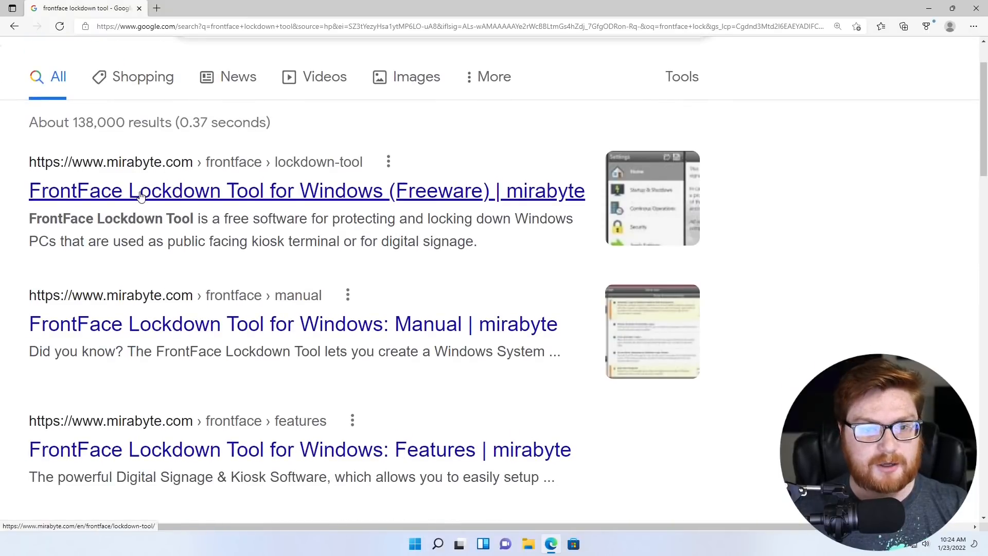
click(431, 199)
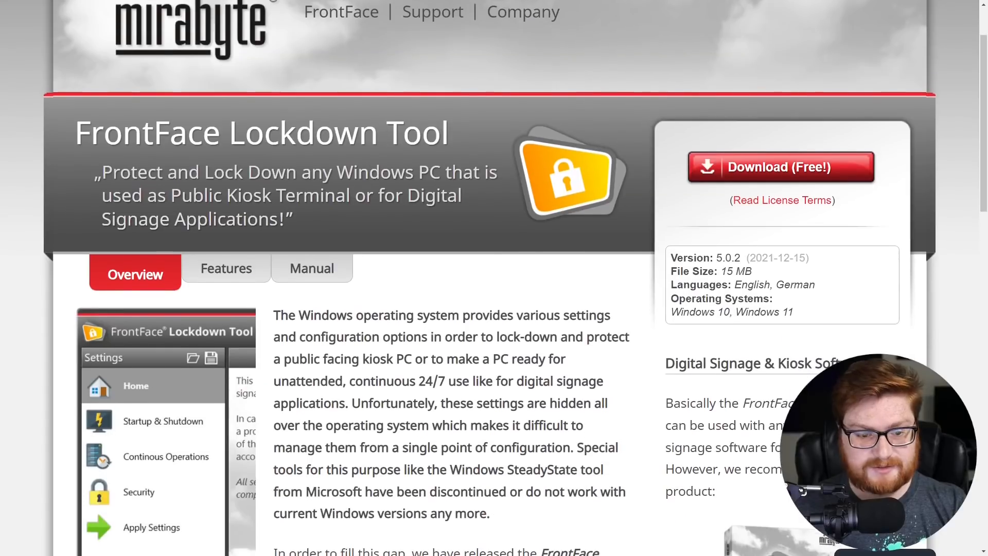
- Scroll through the FrontFace Lockdown Tool page to find its download button
scroll(494, 278, down, 1)
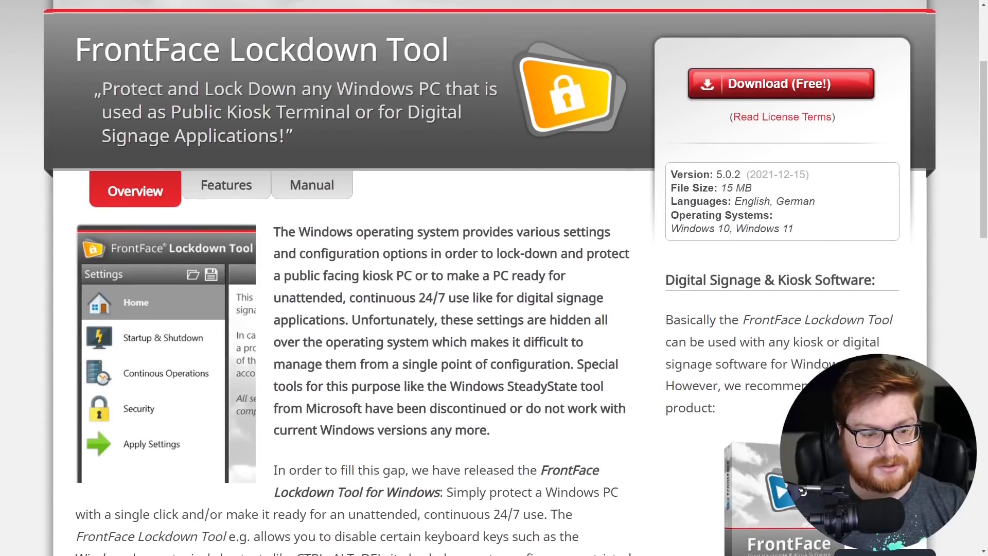
scroll(494, 278, down, 1)
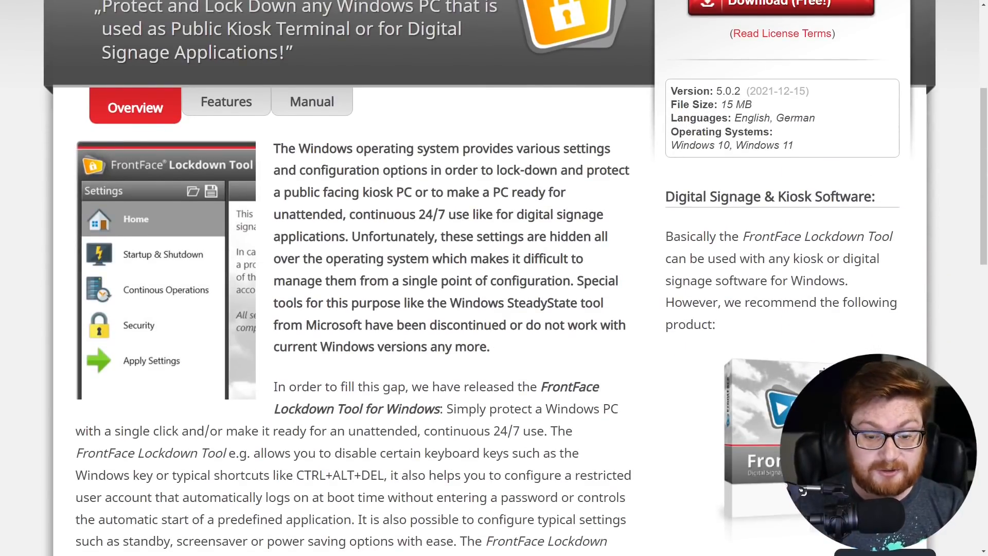
scroll(494, 278, down, 2)
scroll(494, 278, down, 3)
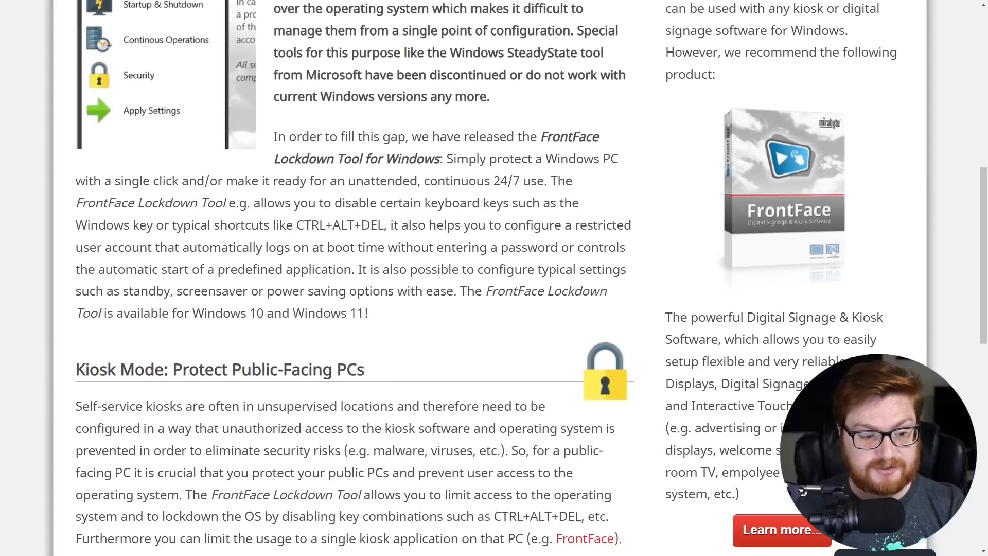
drag(235, 204, 327, 214)
click(327, 214)
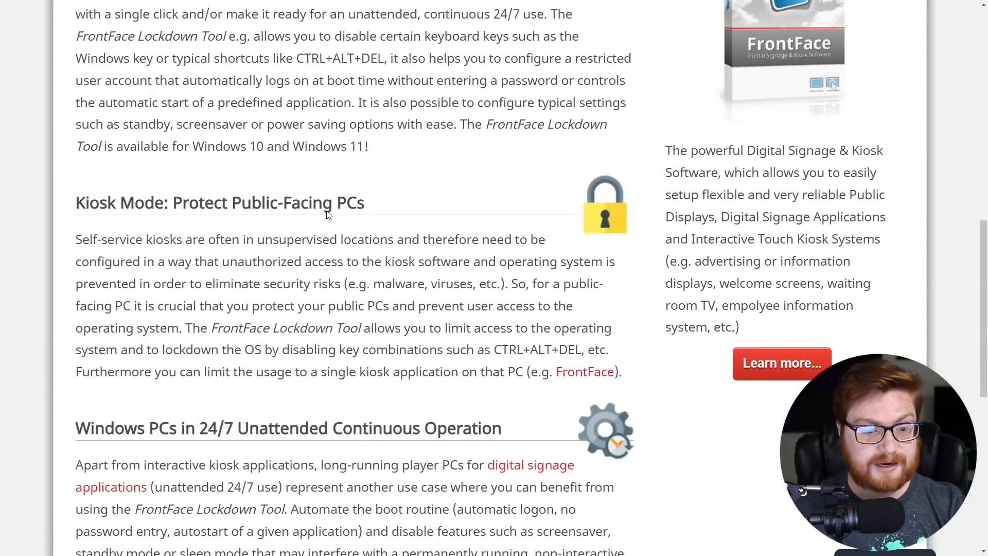
scroll(494, 278, down, 8)
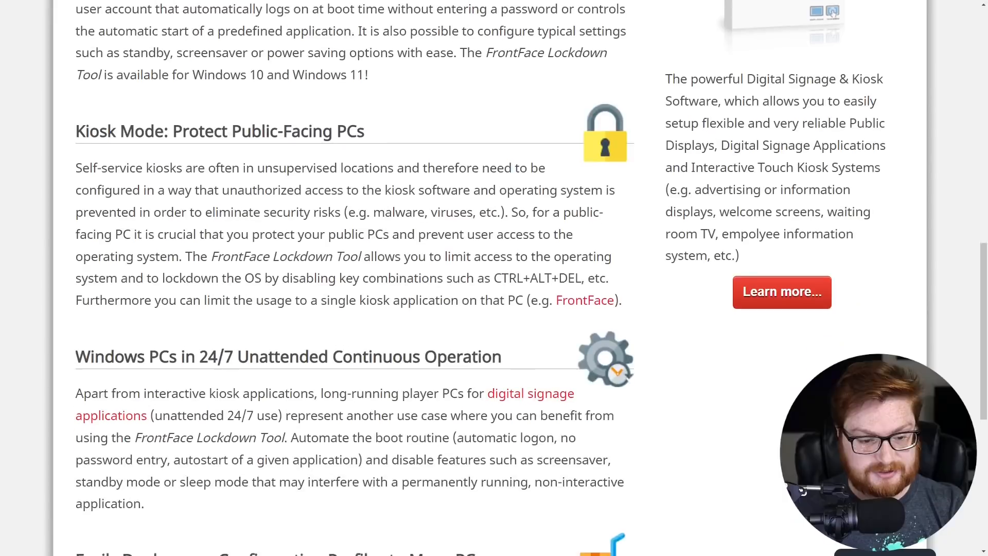
scroll(495, 278, up, 20)
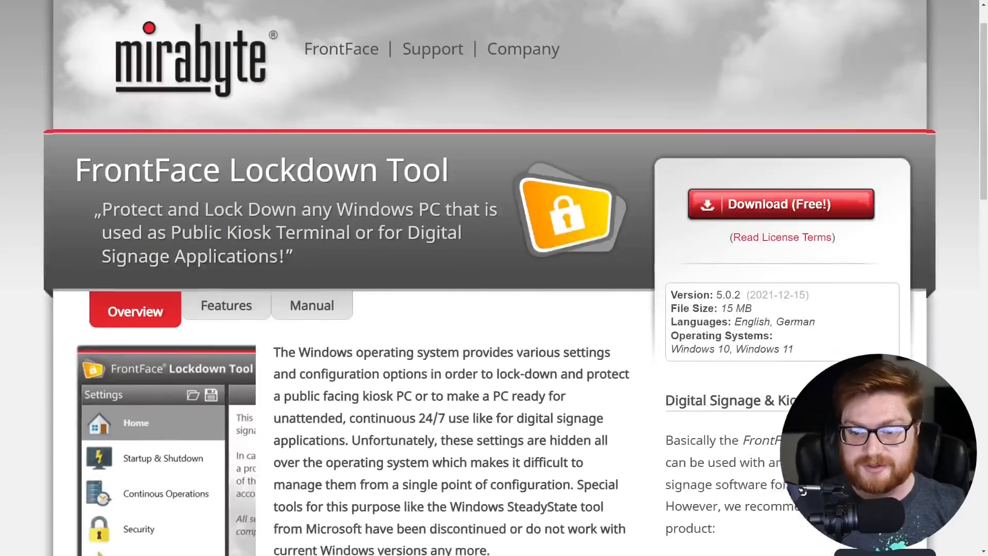
- Download the 15 MB Lockdown.exe, then dismiss the downloads list and the newsletter popup
click(797, 252)
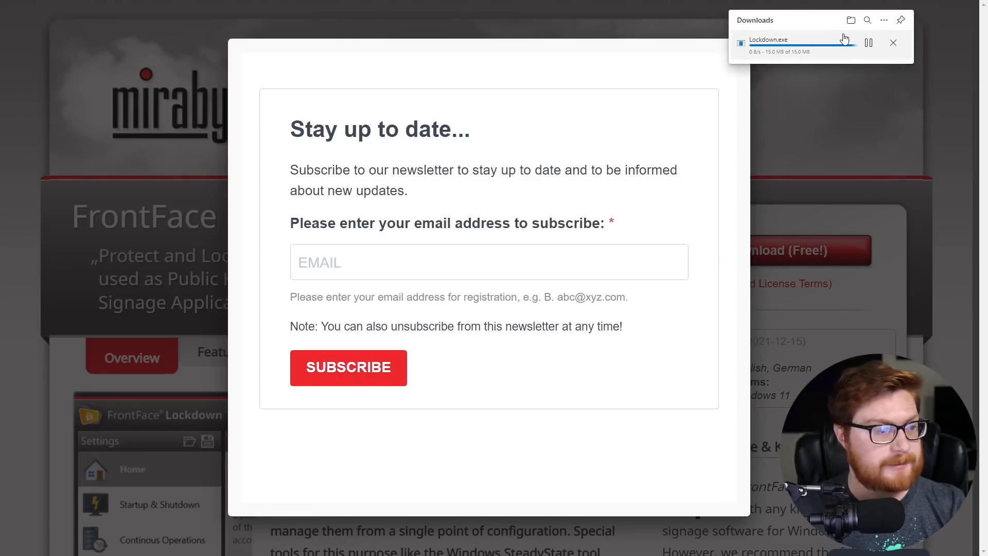
click(694, 58)
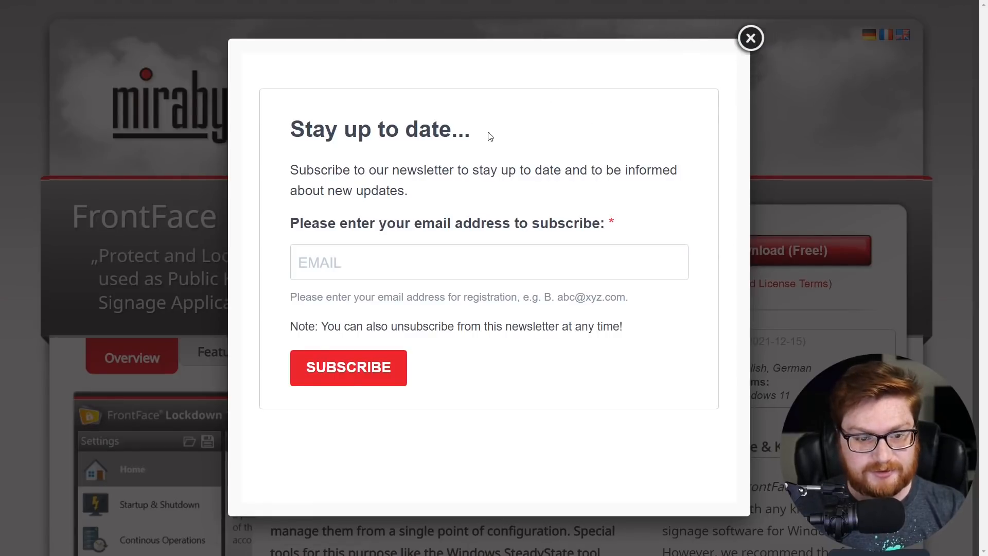
click(751, 39)
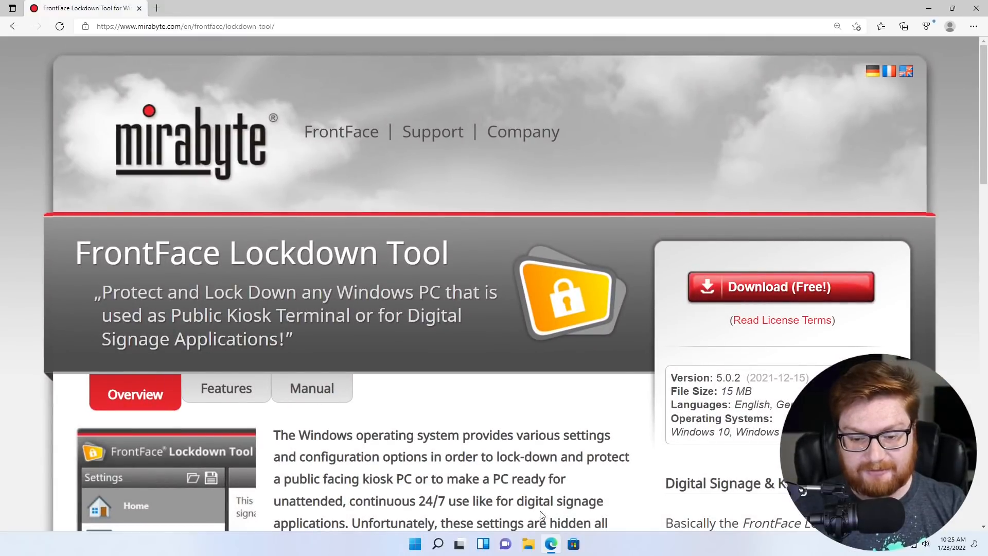
click(530, 544)
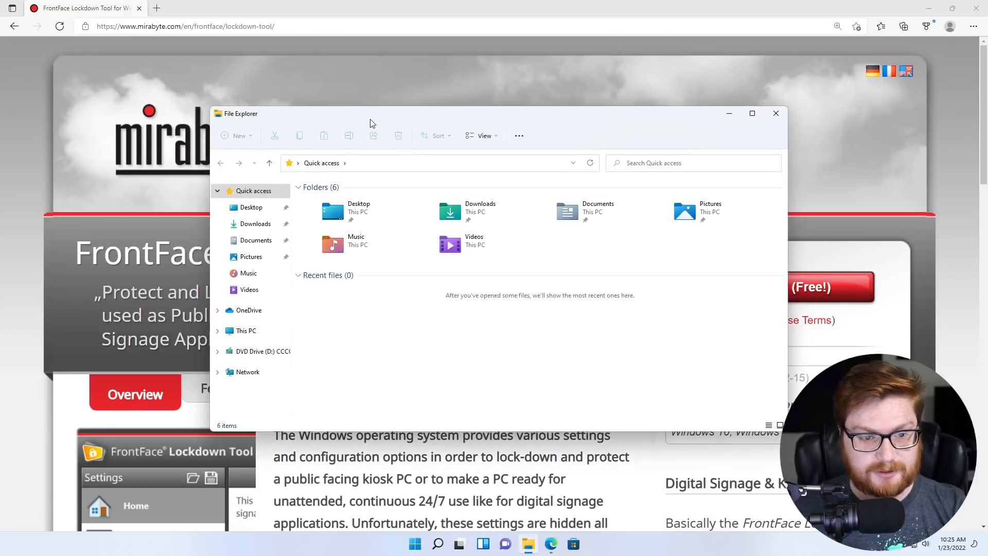
- In the Downloads folder, cut the Lockdown file with Ctrl+X and then deselect it
double_click(466, 209)
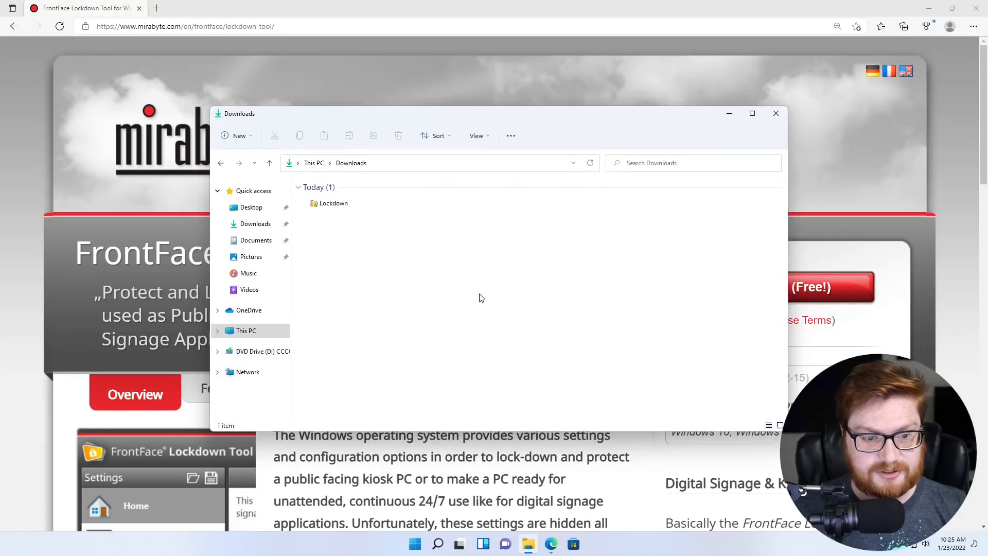
scroll(485, 300, up, 4)
click(330, 226)
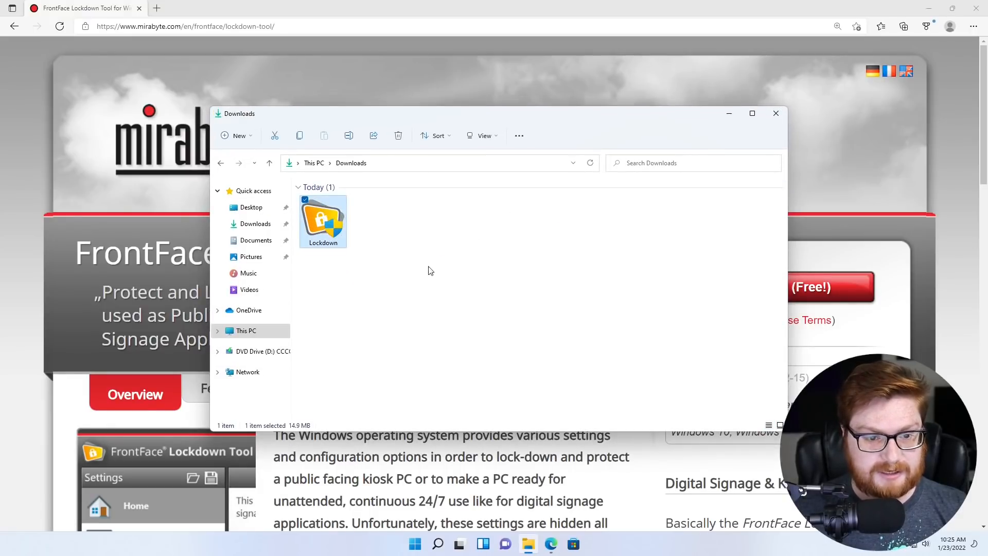
key(ctrl+x)
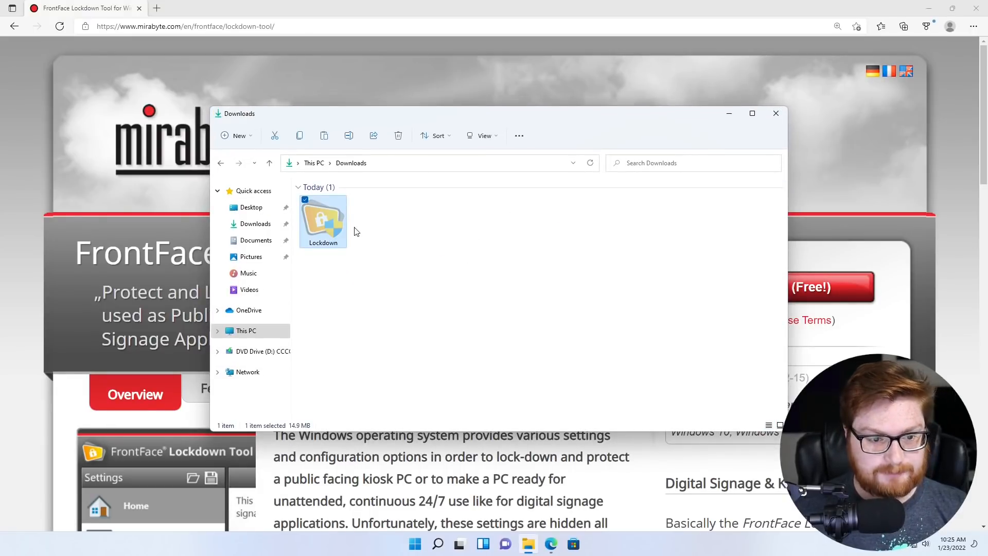
click(417, 241)
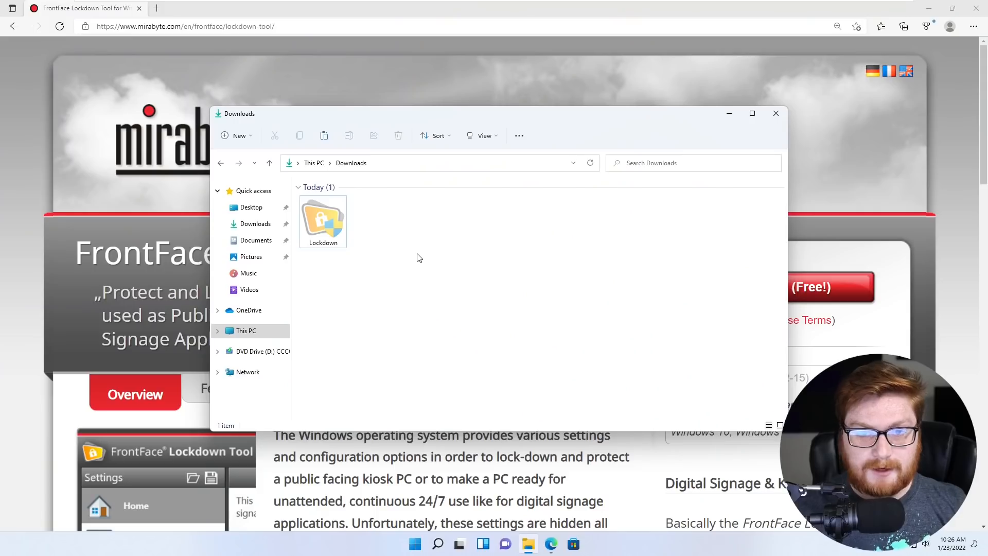
key(super)
- Run Command Prompt as administrator, maximize it, and start typing a net user command with username and password
text(cmd)
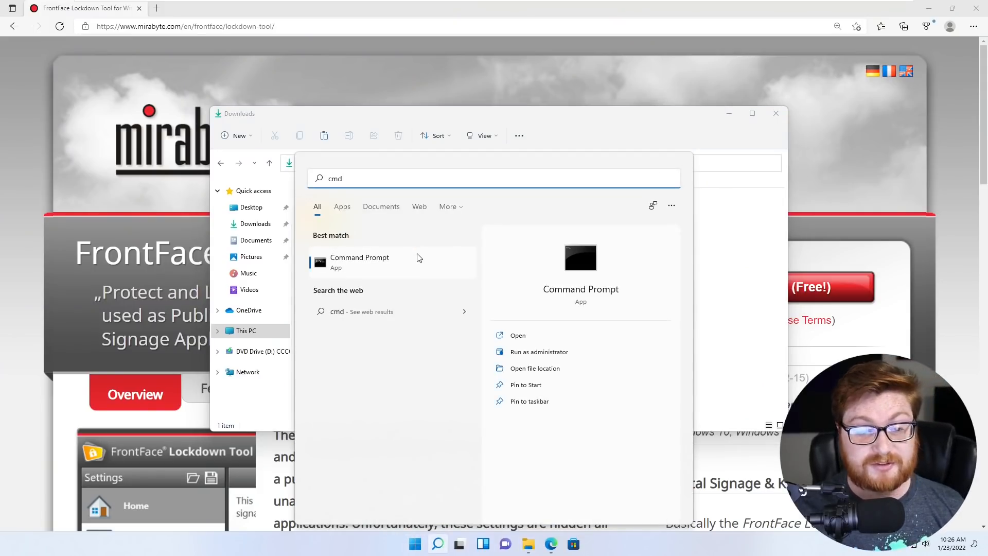
right_click(419, 257)
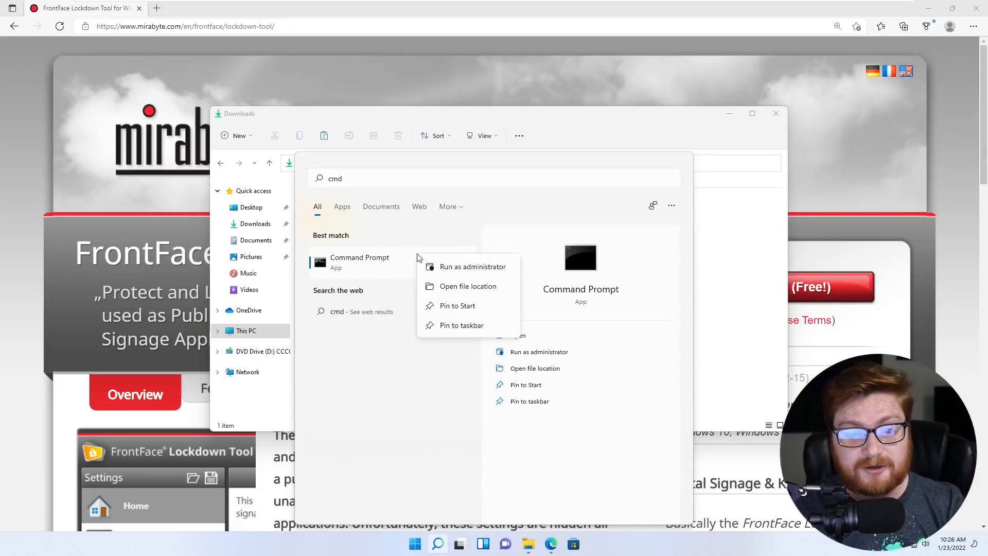
click(445, 268)
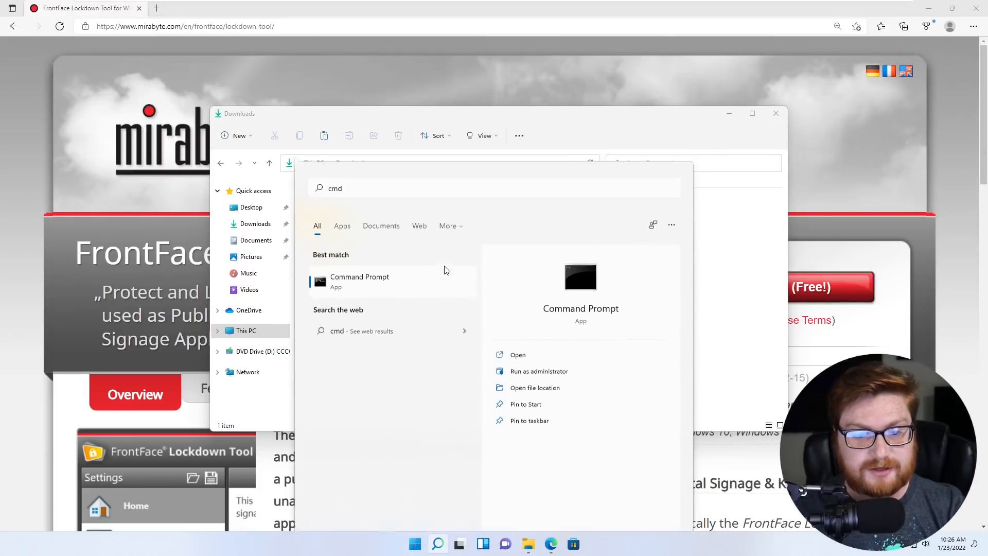
click(439, 353)
ctrl+scroll(313, 177, up, 5)
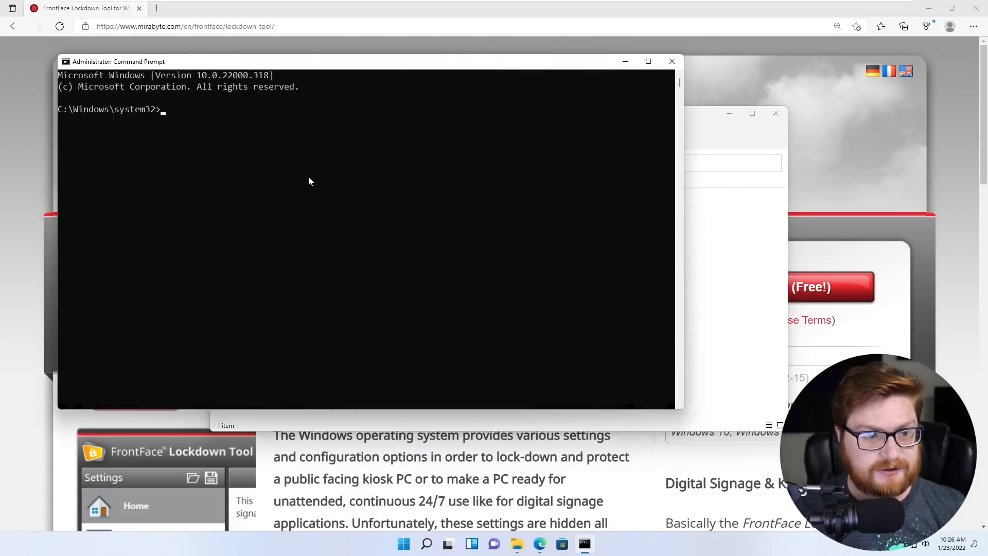
double_click(386, 61)
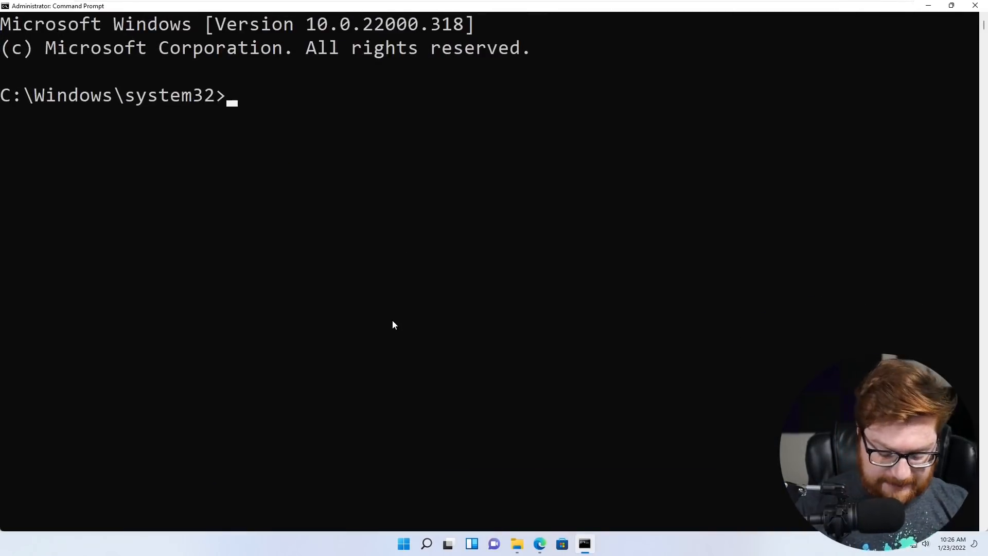
text(net user username password /add)
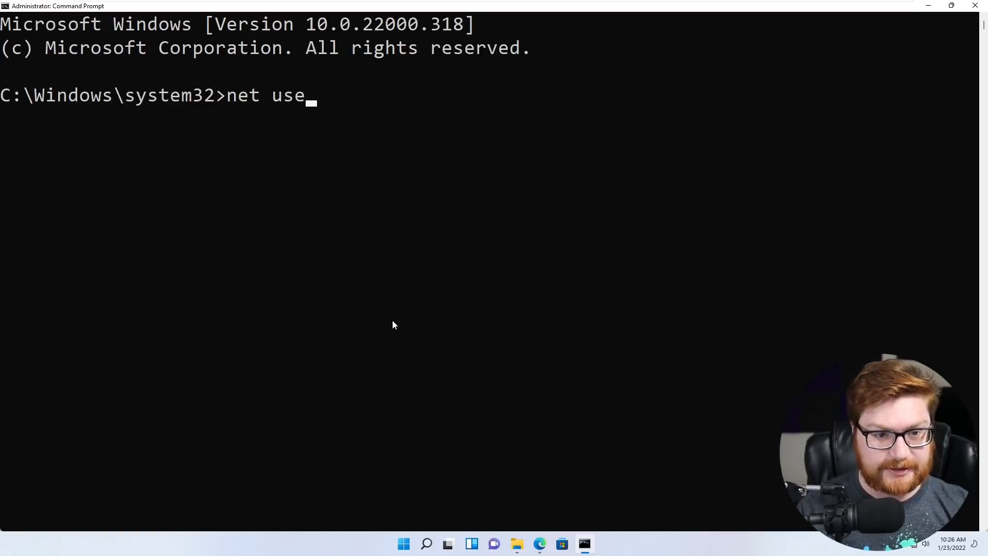
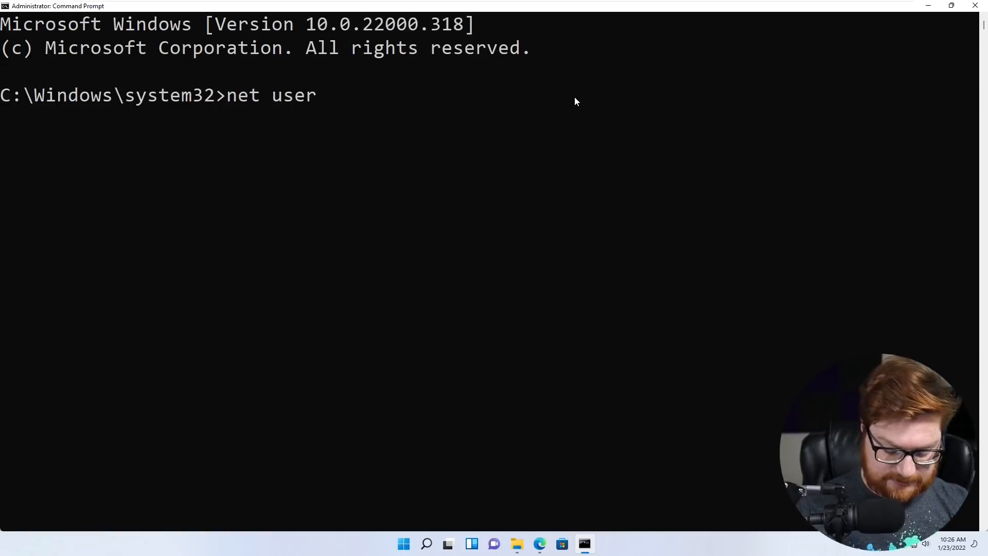
- Create a local user named kiosk with its password using net user /add
text(kiosk kiosk /ad)
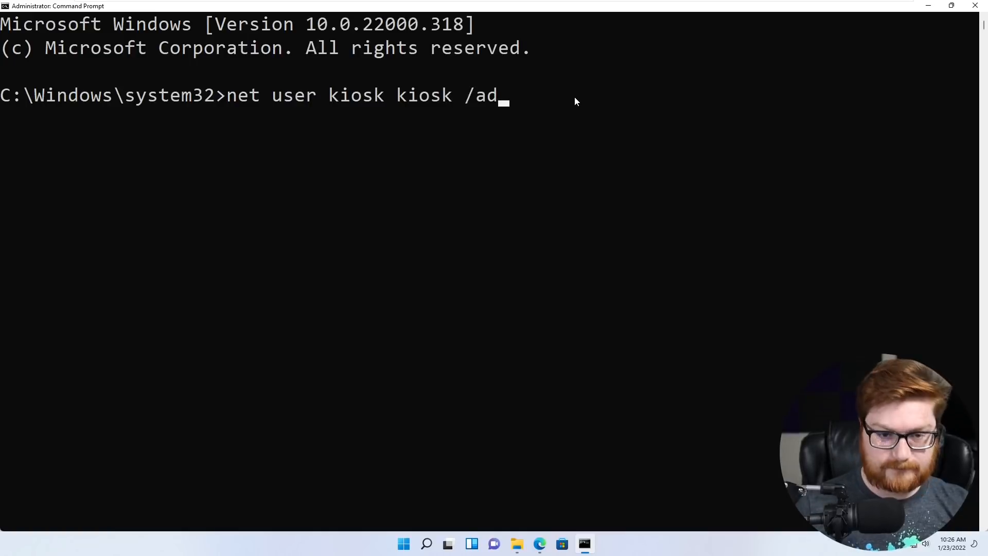
text(d)
drag(329, 95, 451, 98)
click(447, 96)
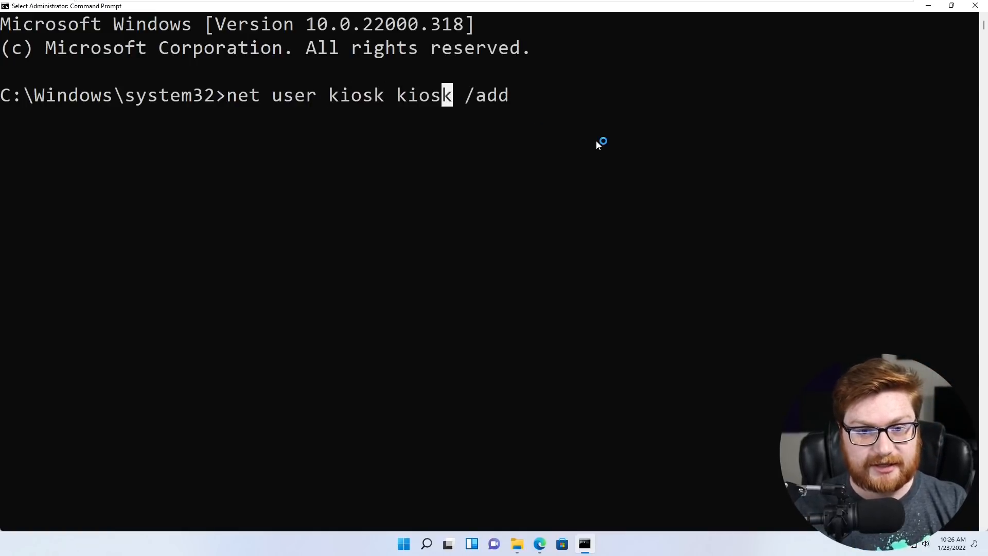
key(Escape)
key(Return)
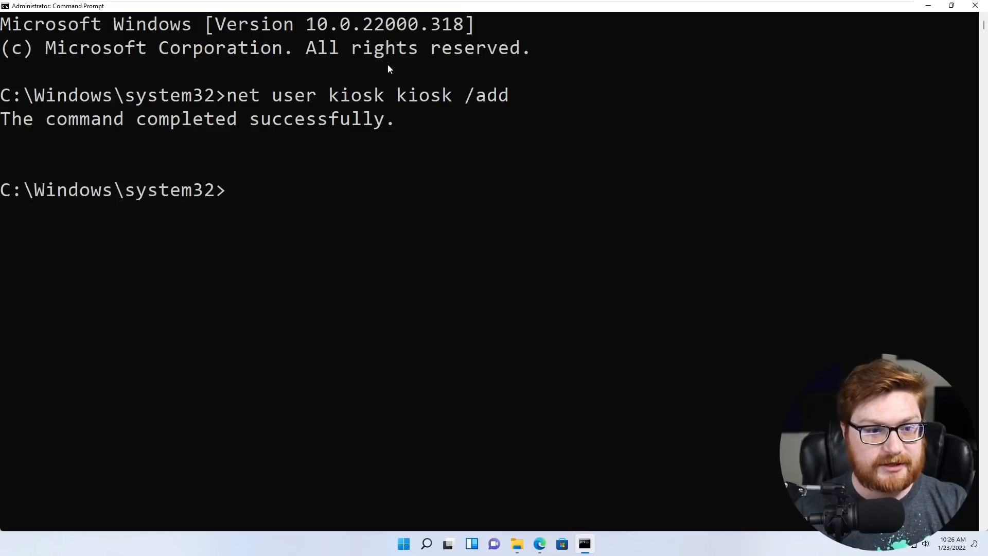
drag(395, 118, 2, 119)
click(221, 165)
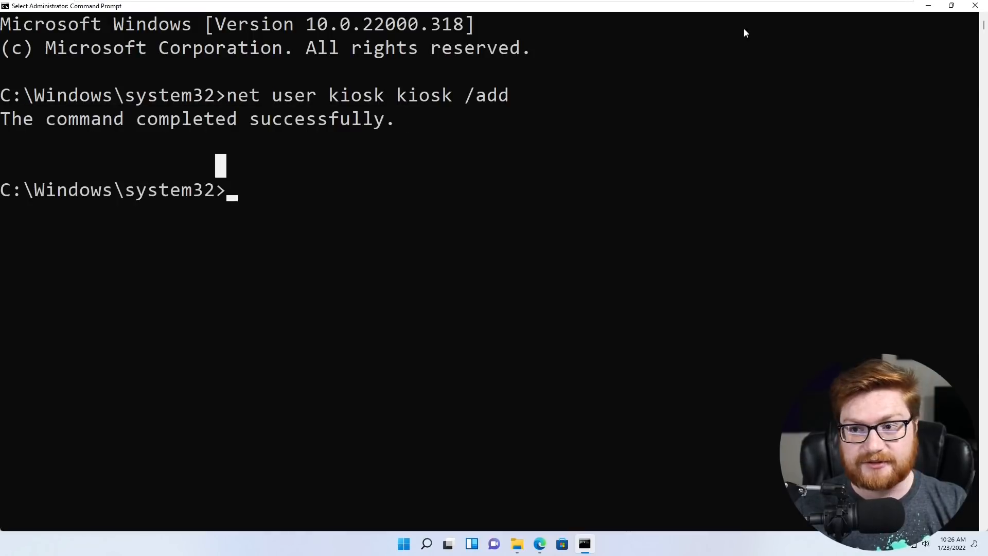
- Open File Explorer at Downloads, select Lockdown, and browse to C:\Users
click(952, 6)
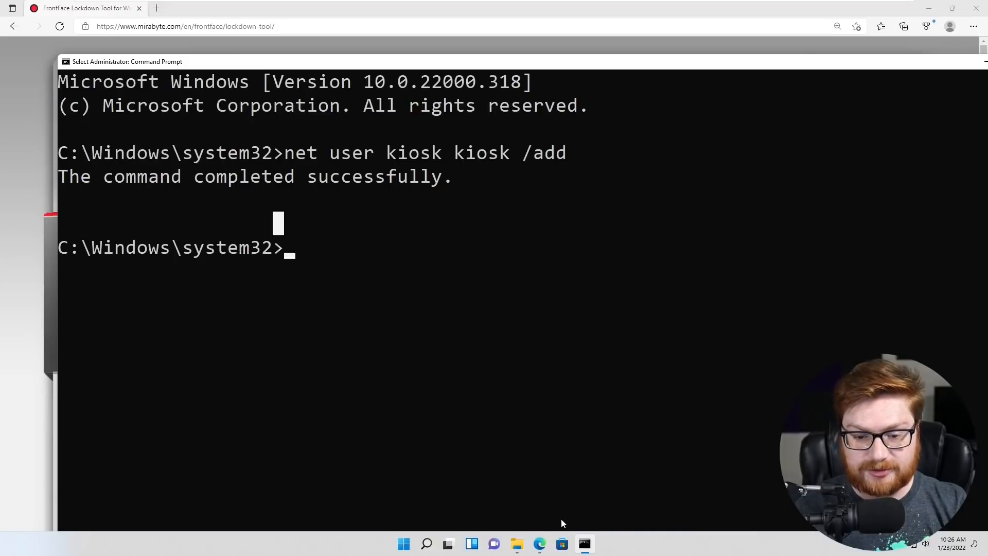
click(517, 544)
click(324, 222)
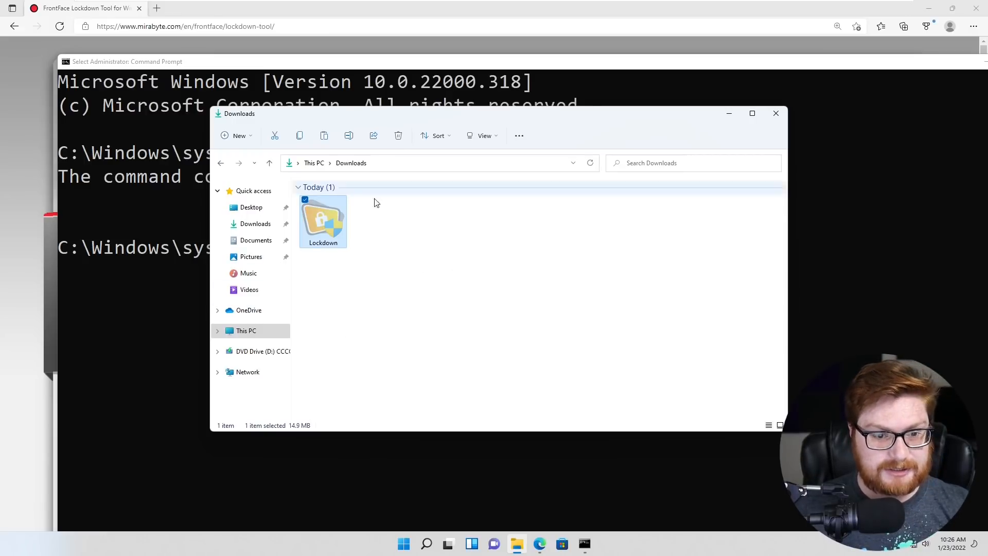
click(381, 164)
text(Users)
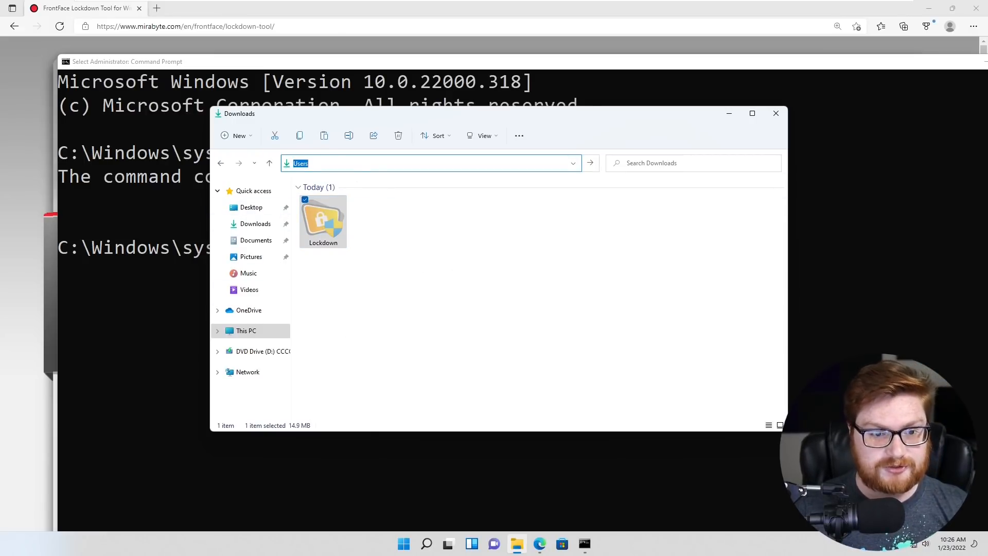
text(C:\Users)
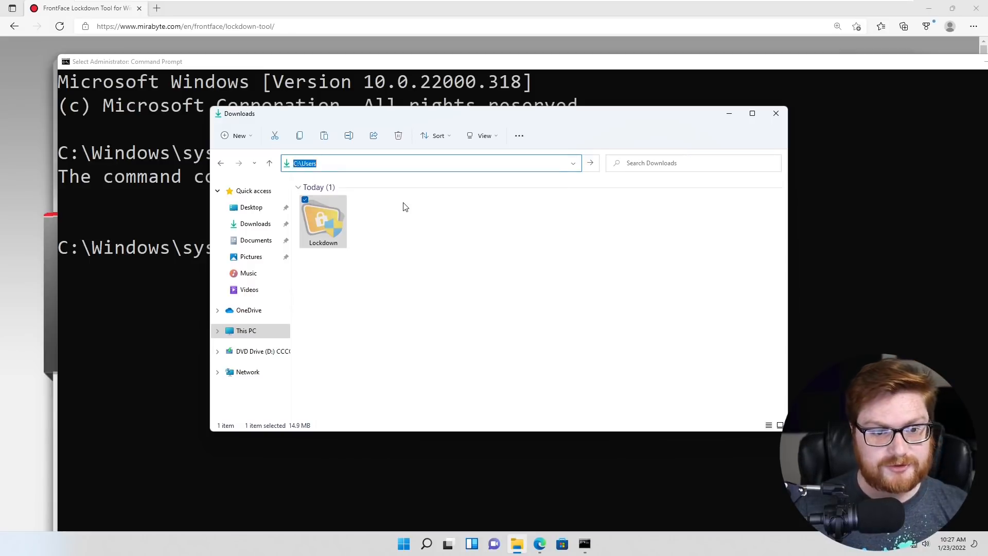
key(Return)
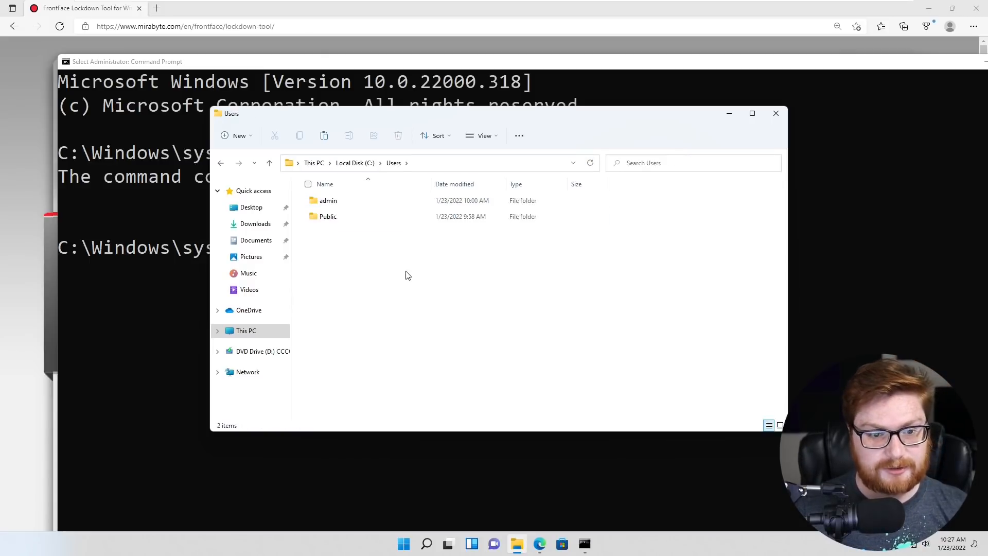
drag(446, 298, 305, 192)
click(539, 283)
- Paste the Lockdown file into the C:\Windows\Tasks folder
click(434, 166)
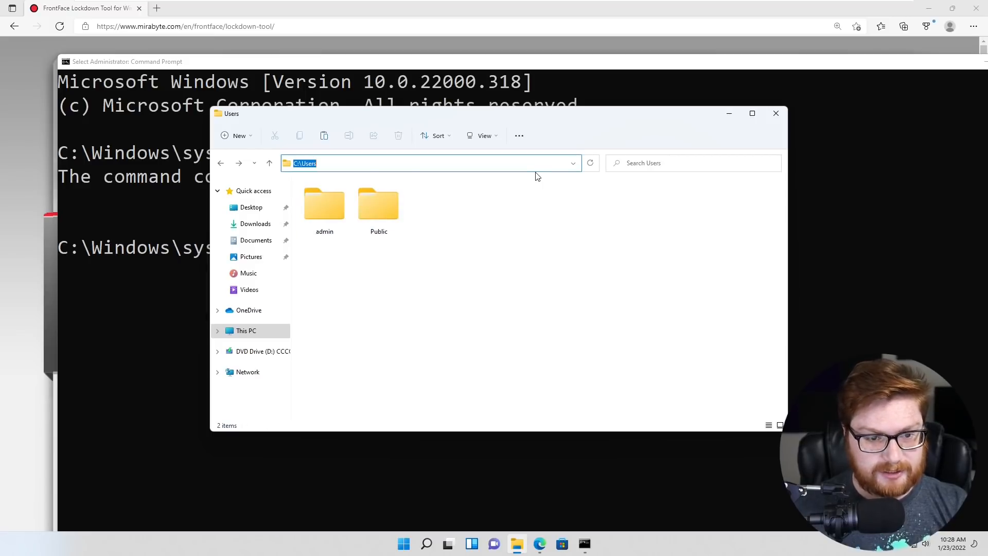
text(C:\Windo)
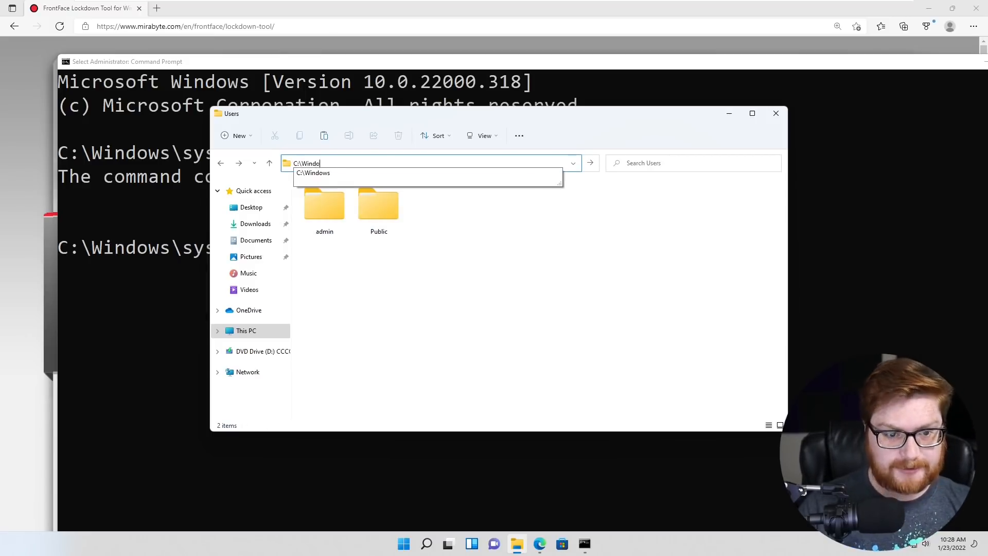
text(ws\Tasks)
key(Return)
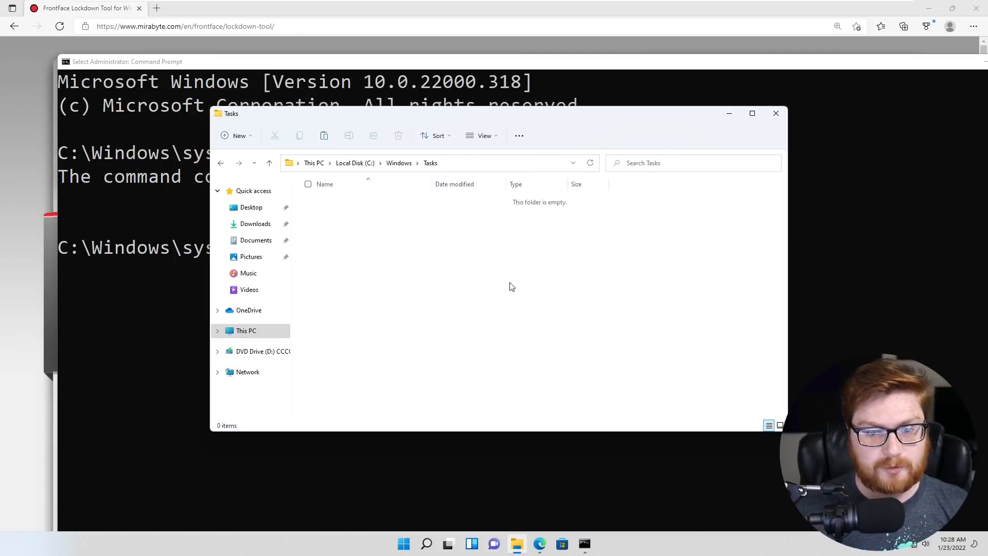
key(ctrl+v)
scroll(419, 298, up, 8)
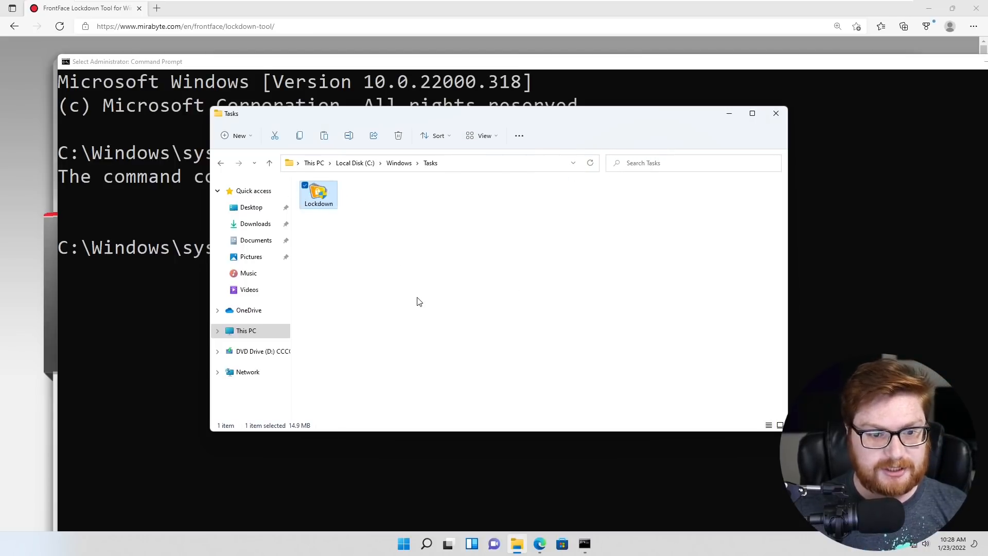
scroll(425, 313, up, 2)
click(529, 327)
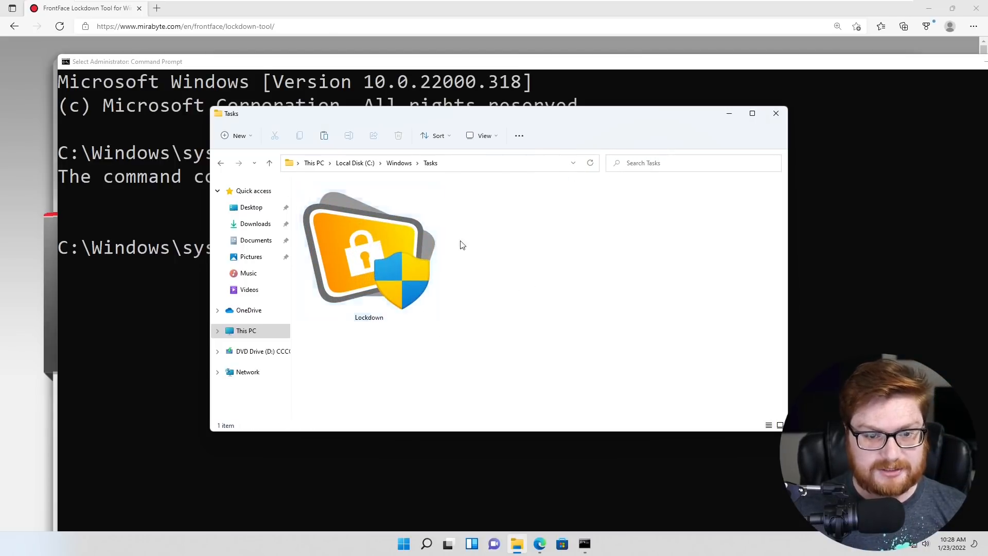
click(450, 164)
key(End)
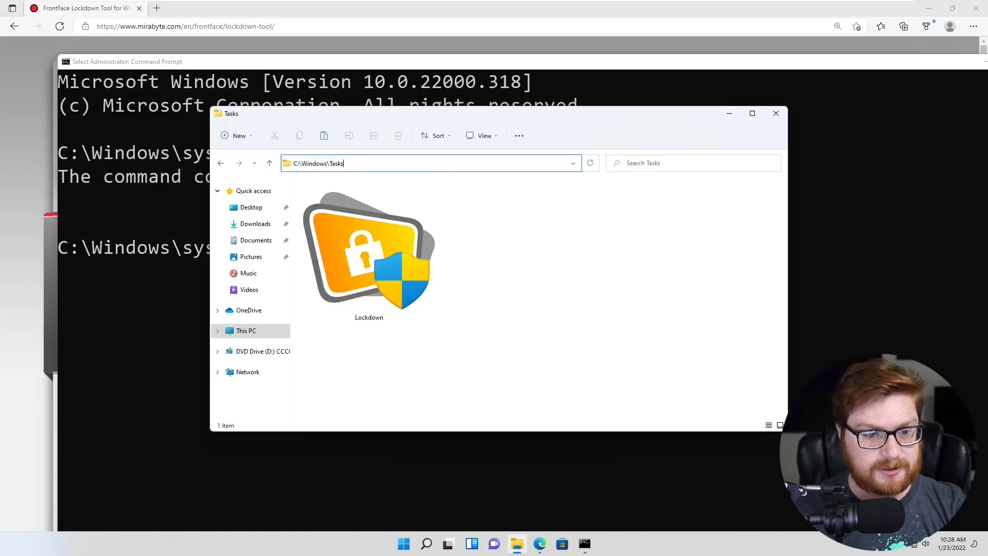
click(538, 246)
- Switch to the kiosk user from Start and sign in with its password
click(403, 544)
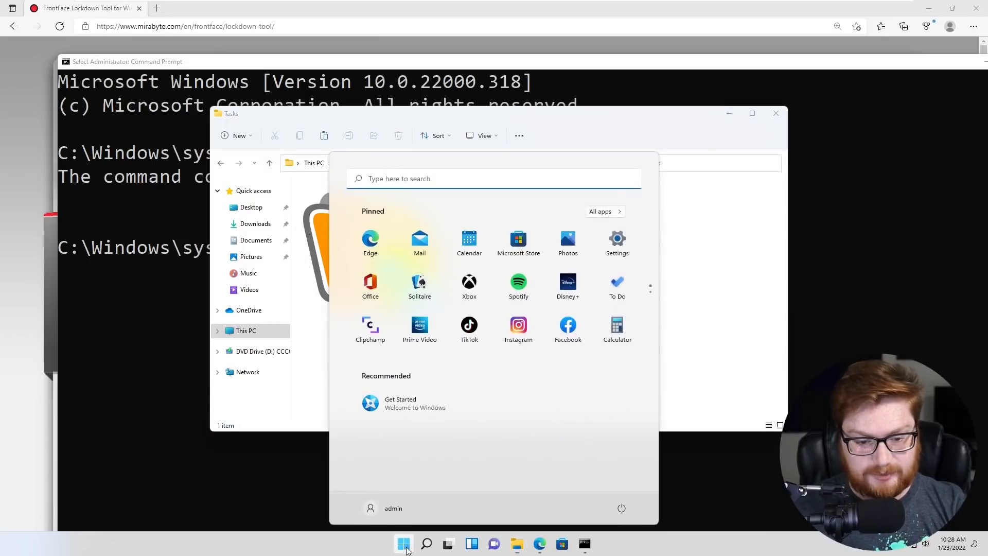
click(387, 508)
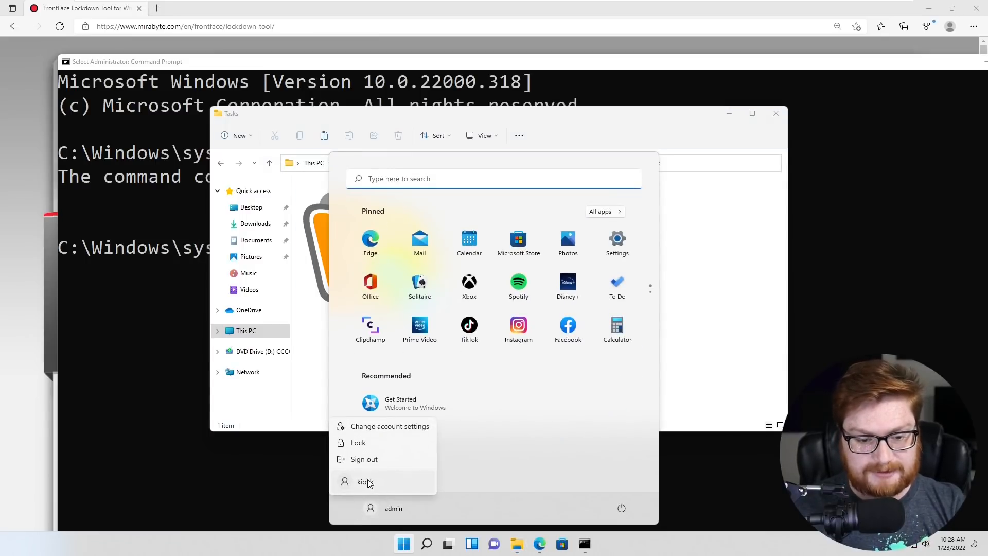
click(343, 481)
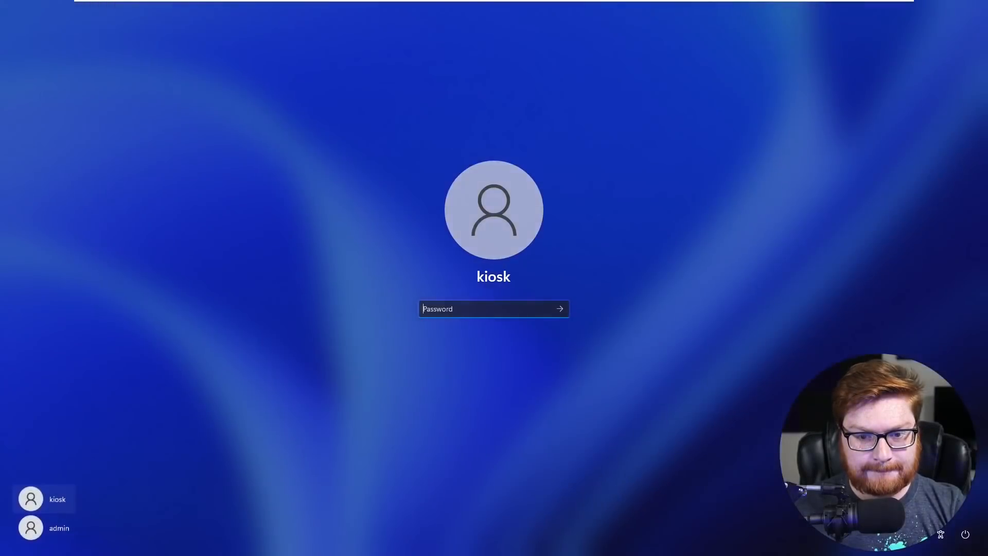
text(p)
key(Return)
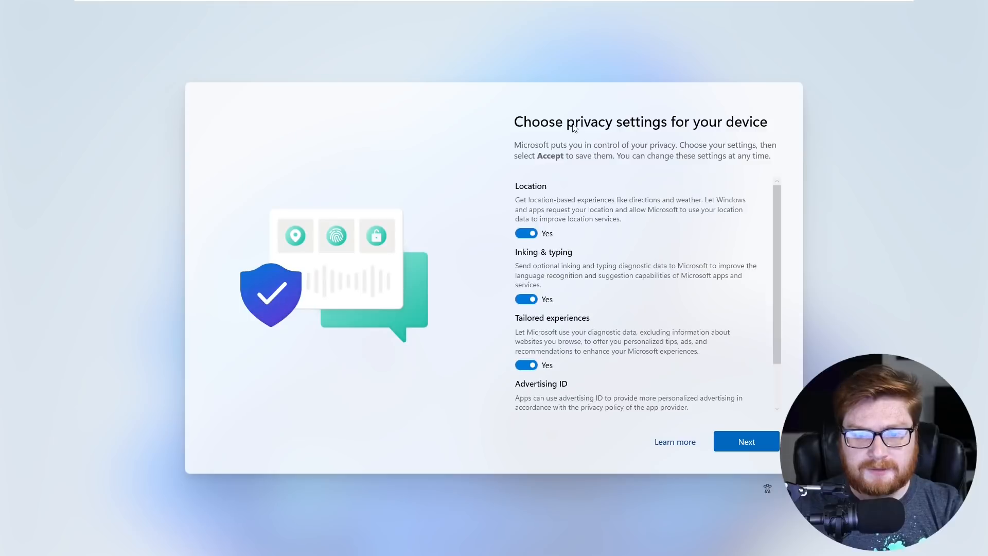
- Turn off location, inking and typing, tailored experiences and advertising ID, then accept
click(527, 229)
click(526, 291)
click(526, 345)
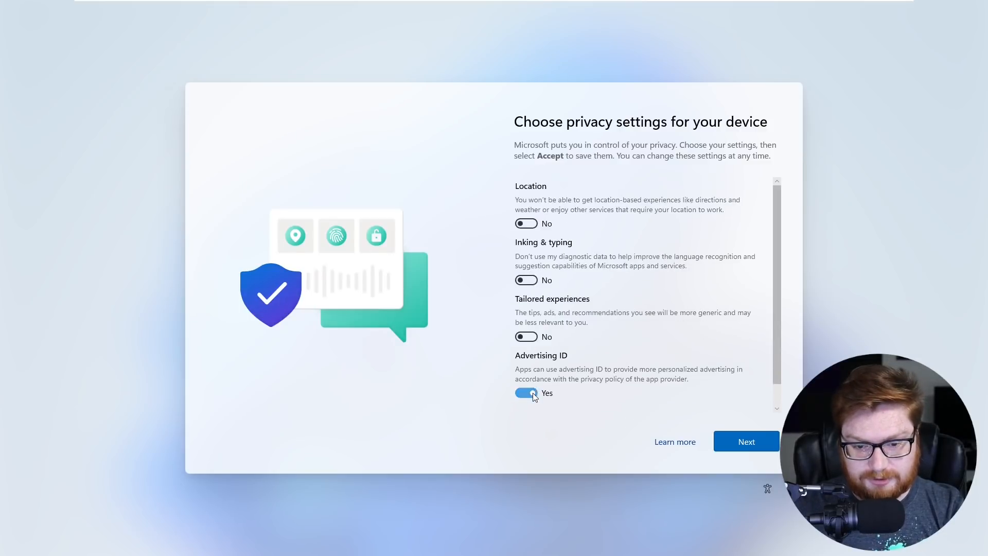
click(527, 403)
click(718, 441)
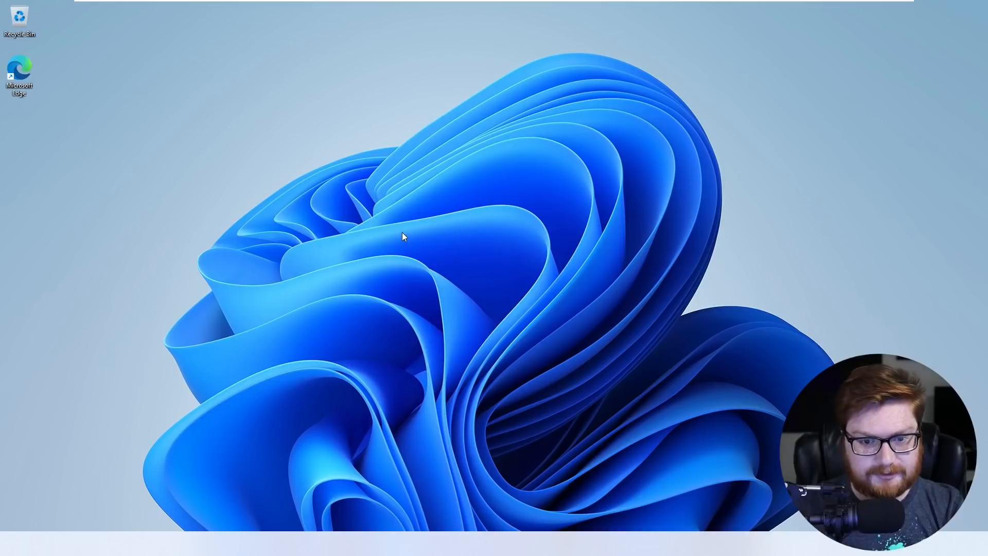
- Open File Explorer at C:\Windows\Tasks and select the Lockdown application
key(super)
click(739, 169)
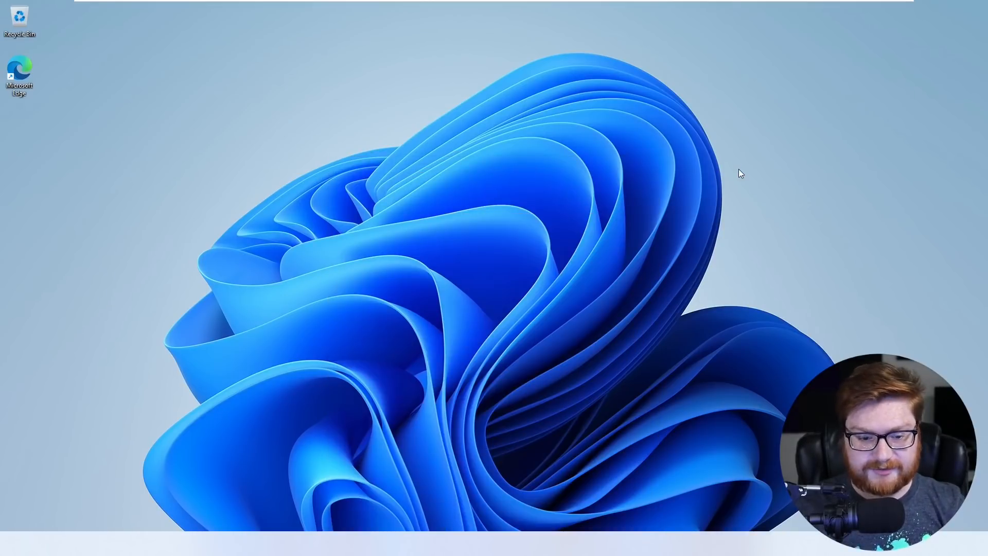
click(525, 544)
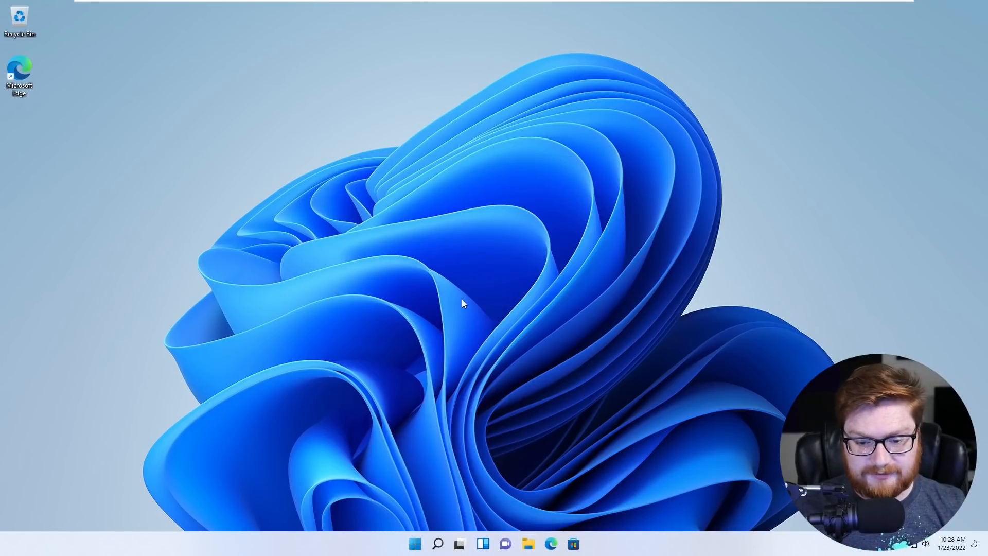
key(ctrl+l)
text(C:\Windows\Tasks)
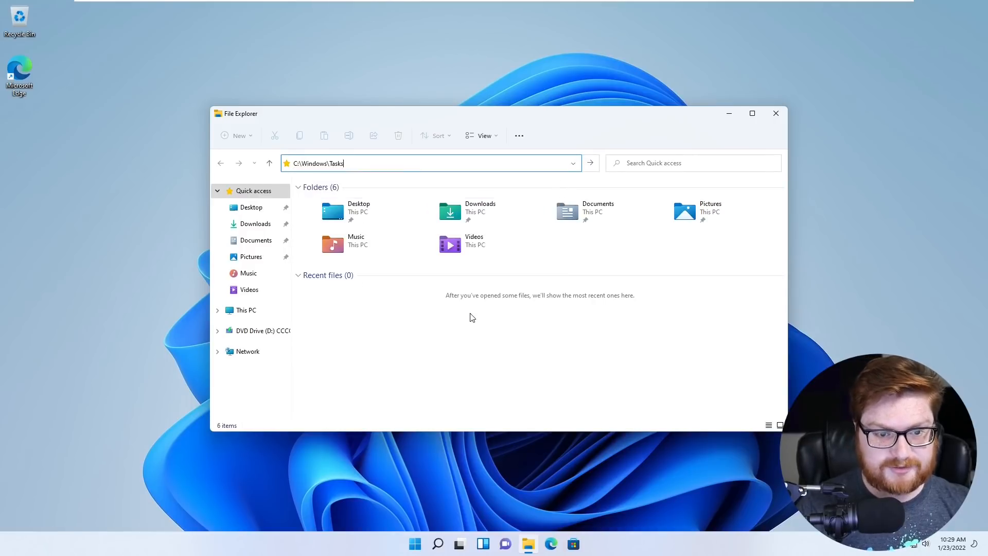
key(Return)
click(326, 202)
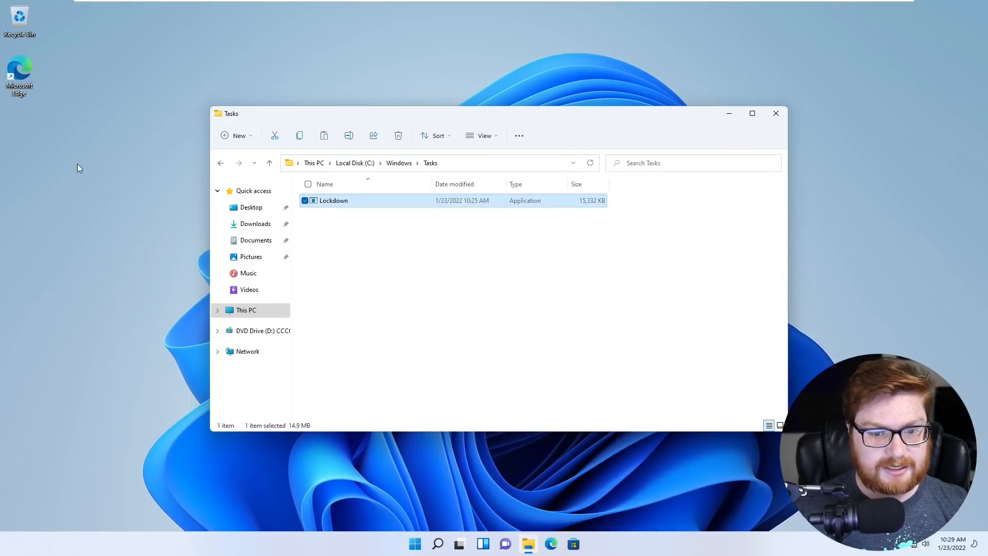
- Copy Lockdown to the Desktop, approving the admin password prompt, then minimize Explorer
key(ctrl+v)
click(214, 202)
text(•)
key(Return)
key(super)
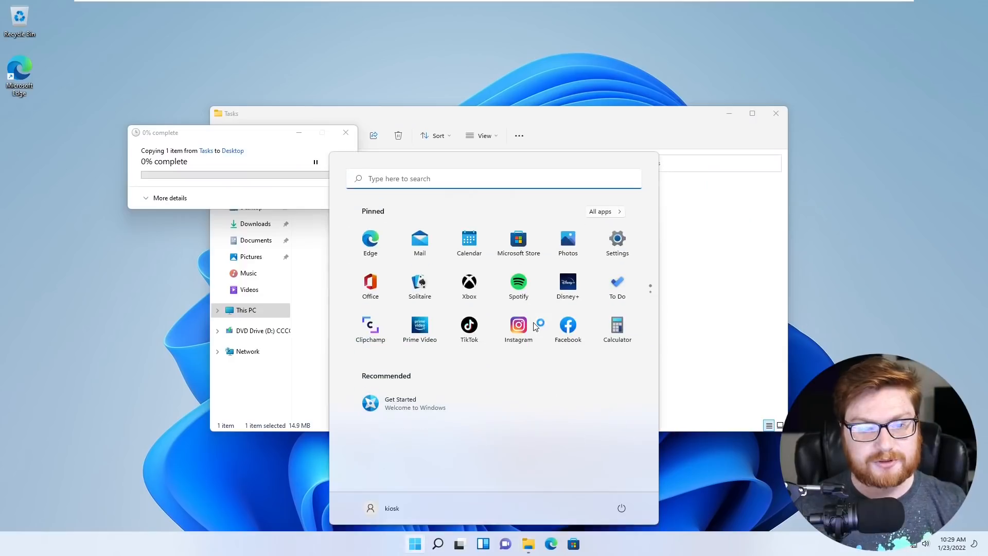
click(703, 333)
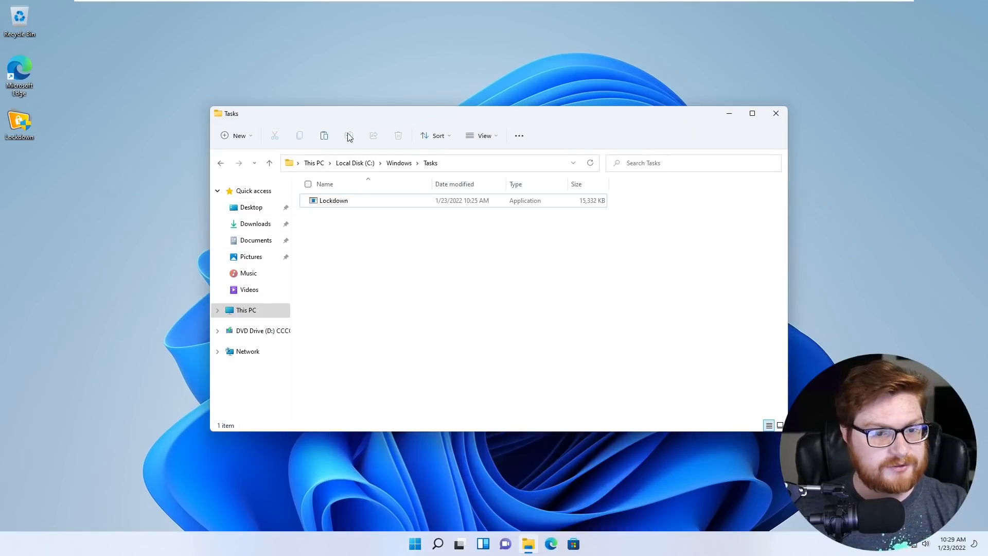
click(729, 113)
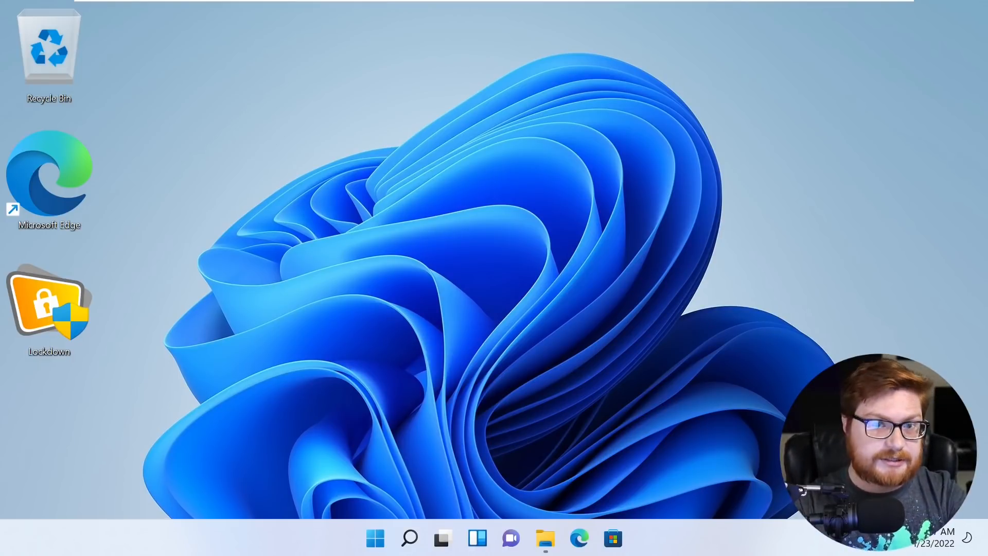
- Exit full screen and shut down the Windows 11 guest
key(ctrl+alt+Return)
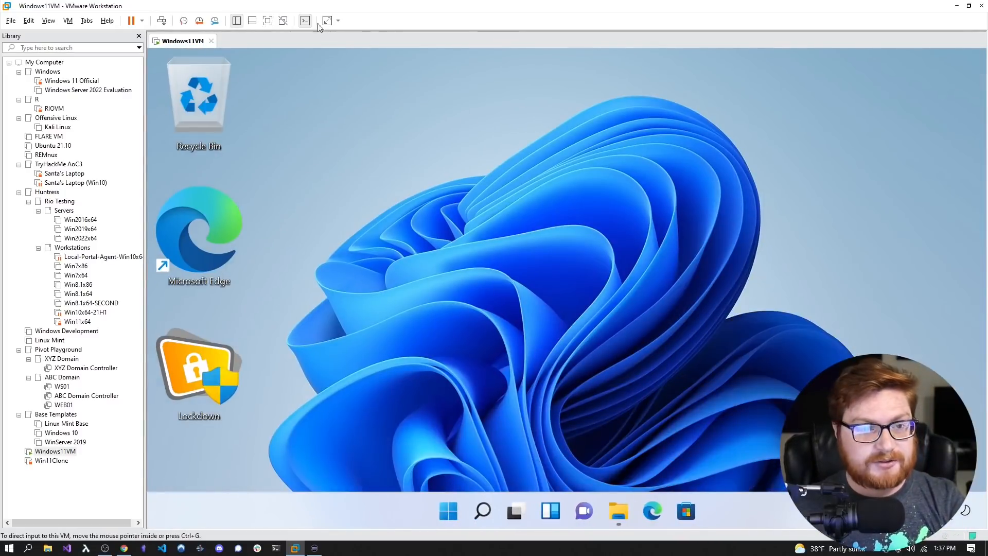
right_click(161, 49)
mouse_move(181, 66)
click(294, 80)
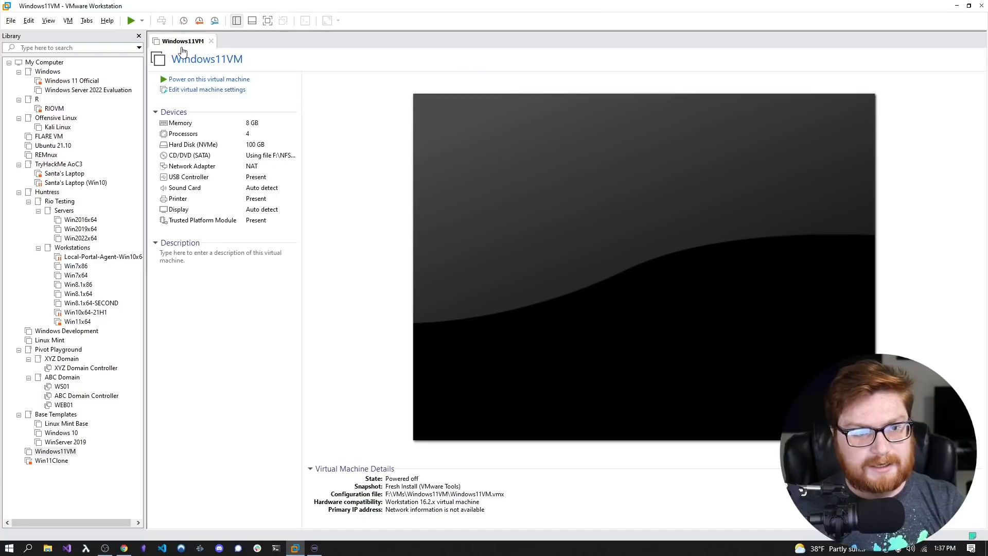
- Take a snapshot named 'Before Easy Kiosk' and power the VM back on
right_click(178, 42)
mouse_move(232, 126)
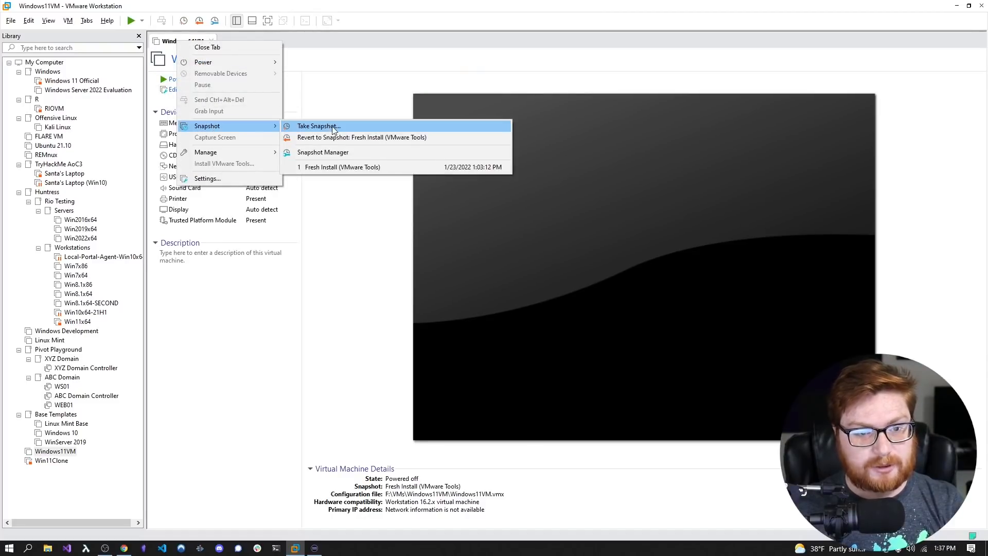
click(334, 127)
text(Bef)
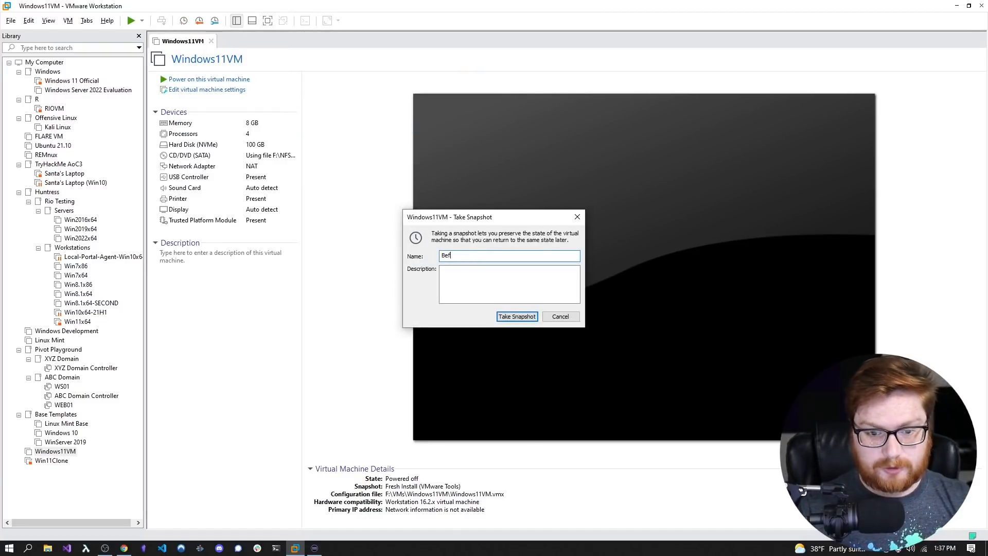
text(ore Easy Kiosk)
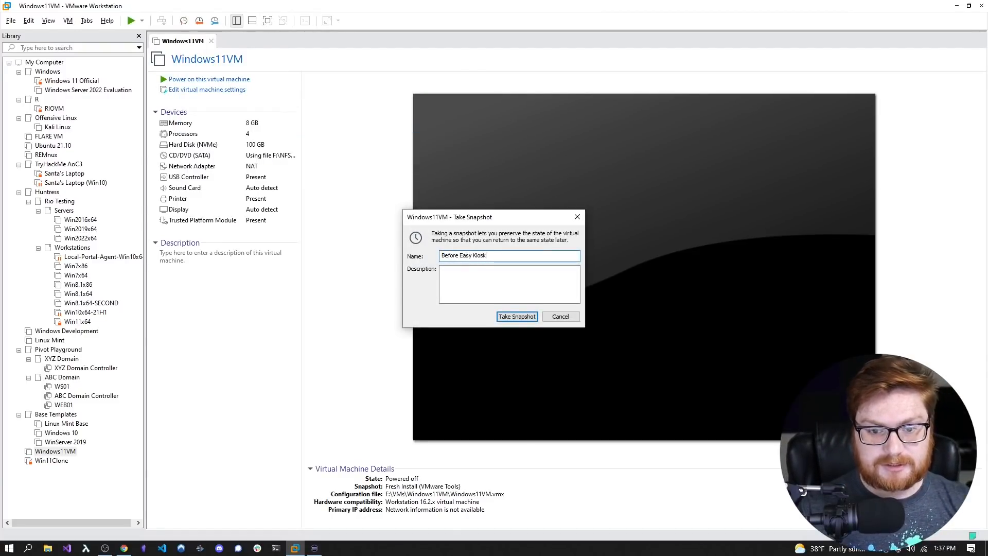
key(Return)
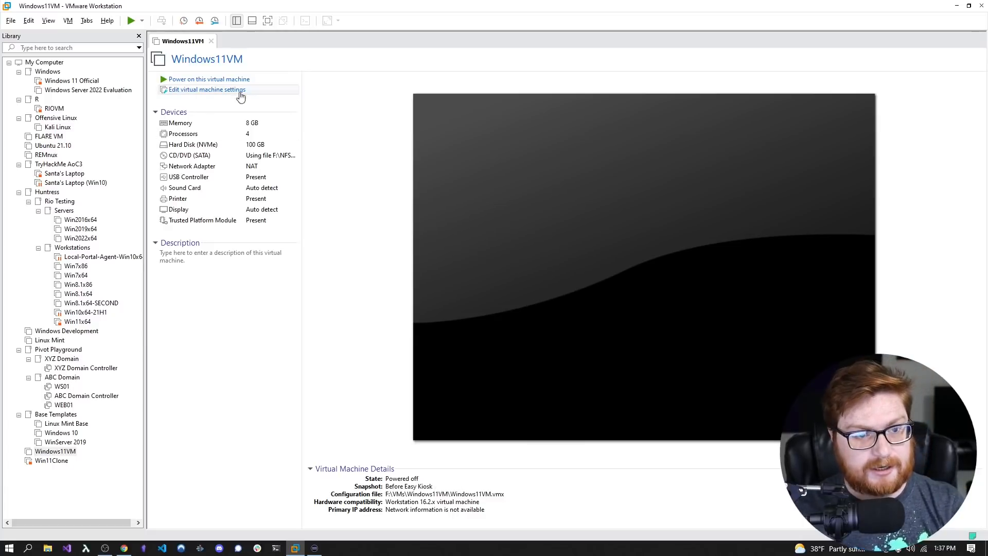
click(230, 80)
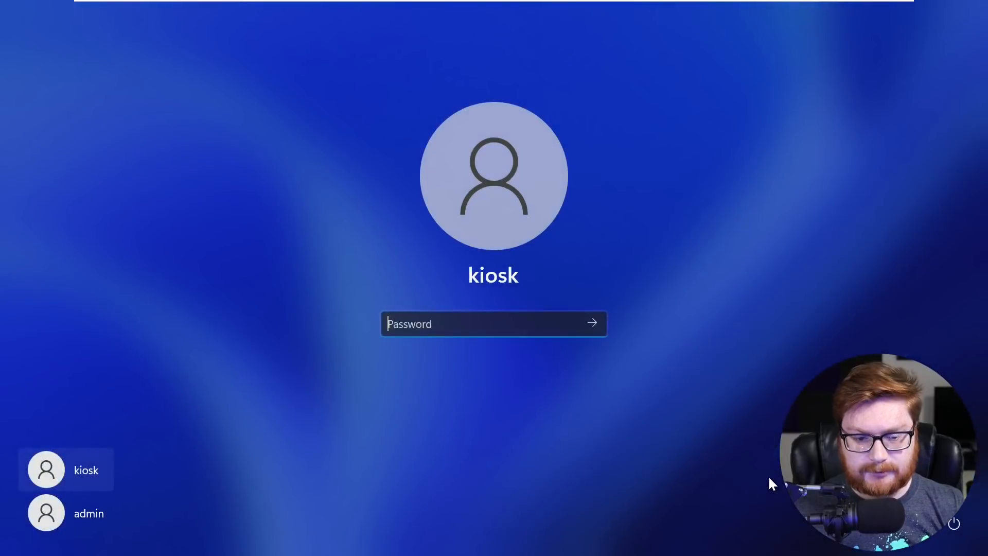
- Sign in to the guest and launch Lockdown from the desktop, approving UAC with the admin password
text(•••)
key(Return)
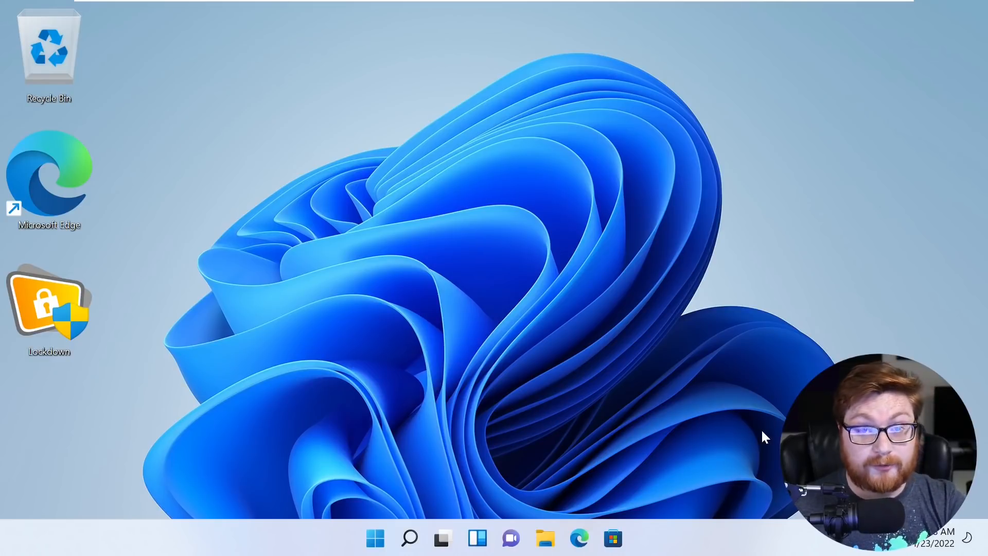
double_click(70, 306)
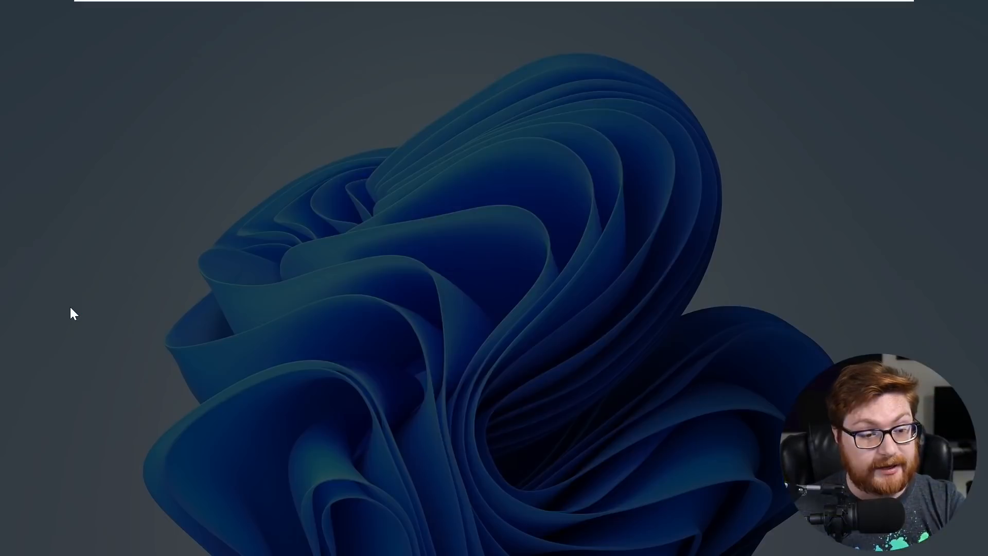
text(••••)
key(Return)
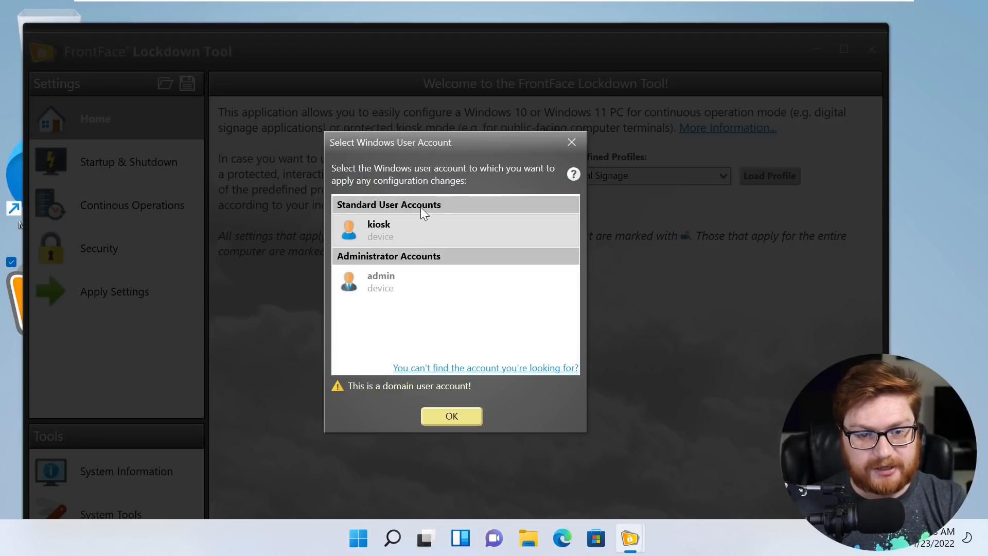
- Choose the kiosk account, maximize the Lockdown Tool window, and keep the Digital Signage profile
click(395, 233)
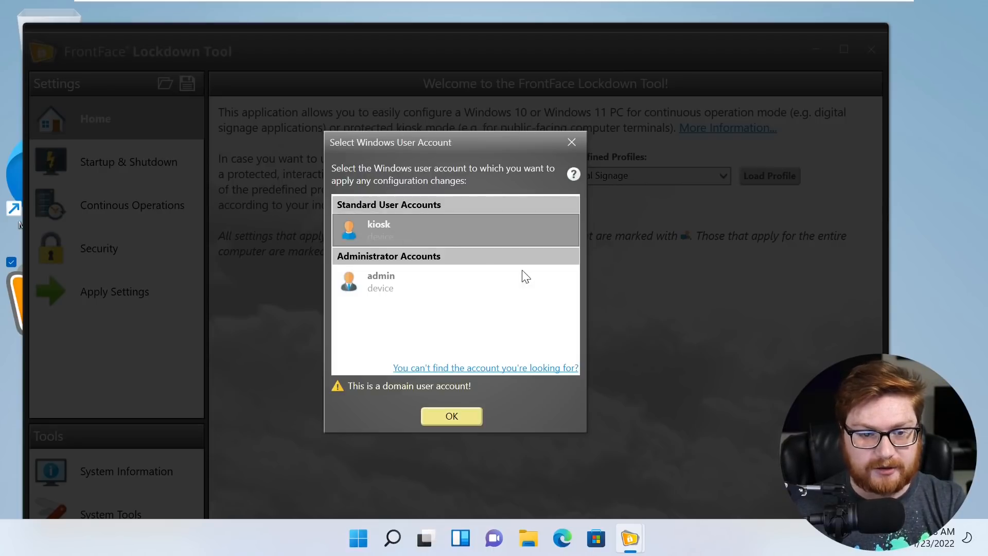
click(436, 412)
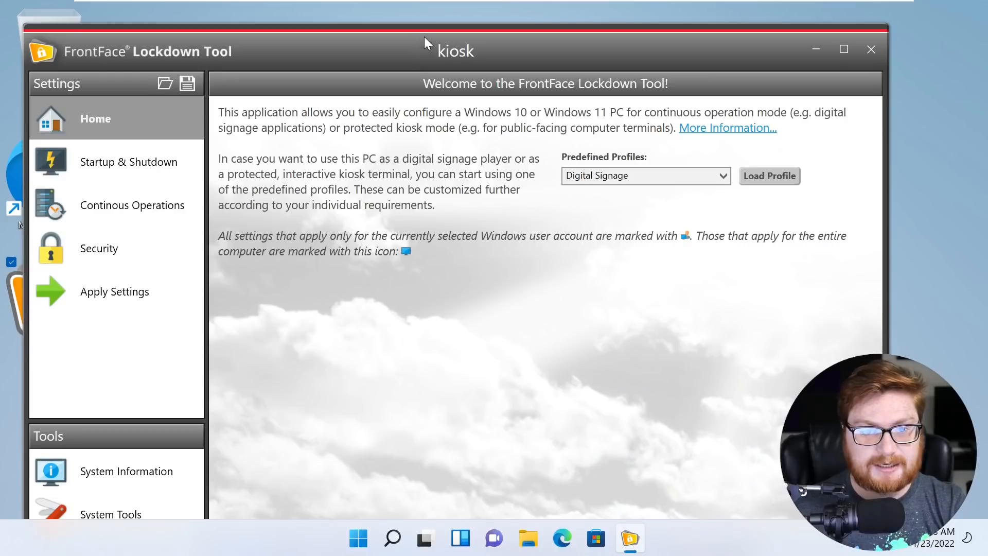
drag(426, 45, 436, 23)
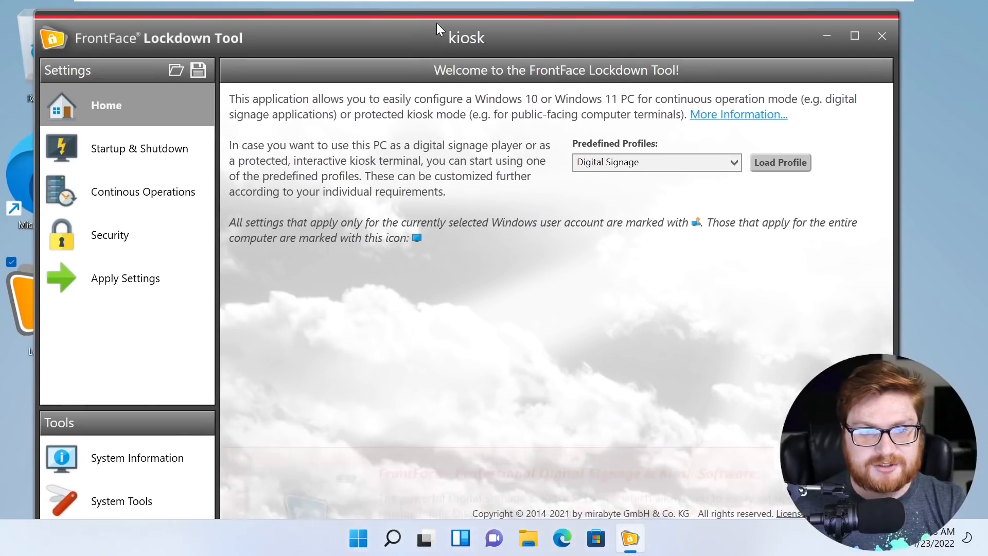
double_click(441, 21)
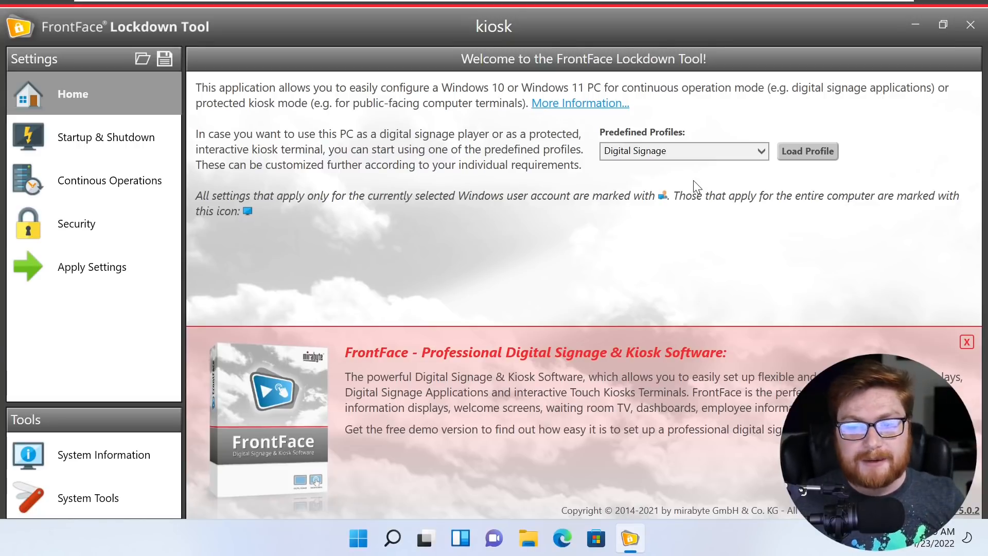
click(664, 155)
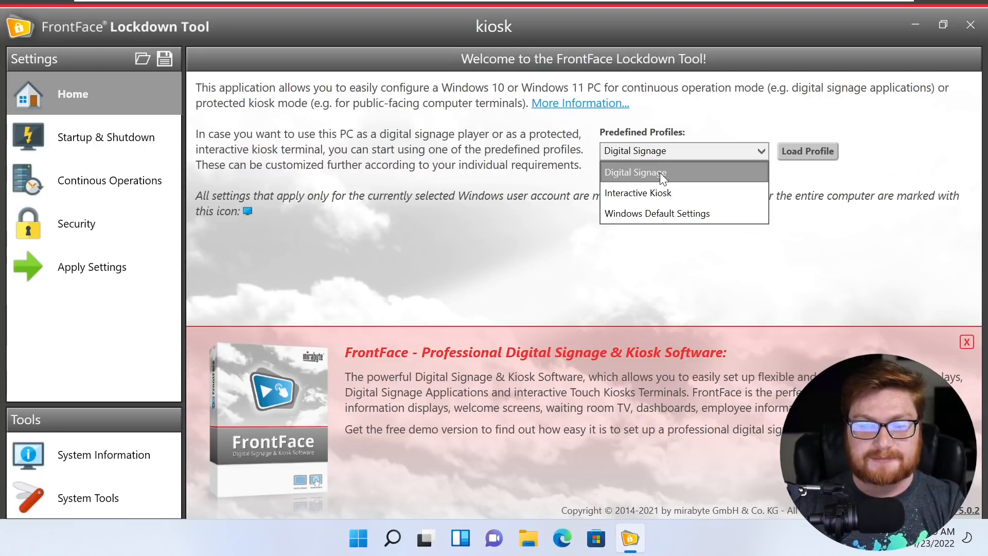
click(660, 172)
- Load the Digital Signage profile and set automatic login to kiosk with its password
click(816, 155)
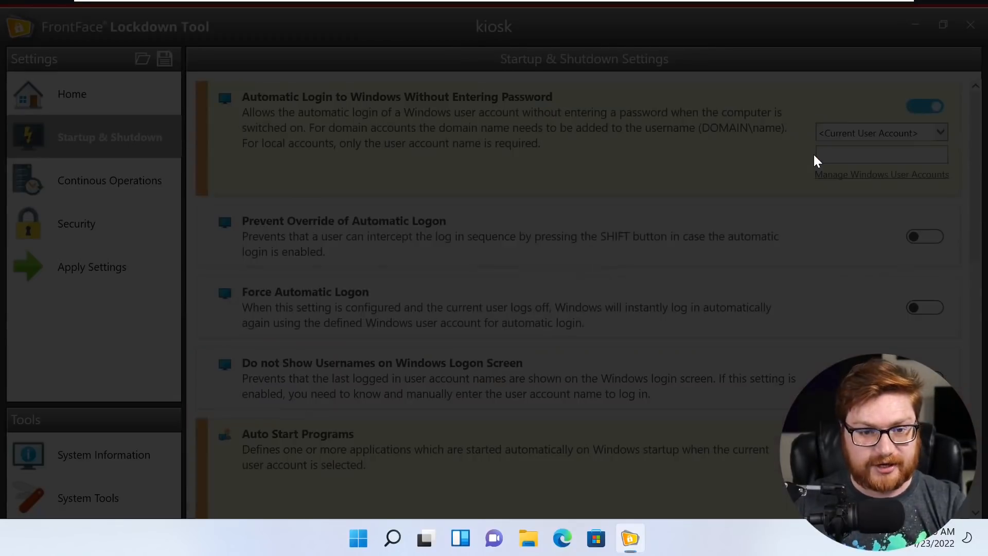
click(487, 294)
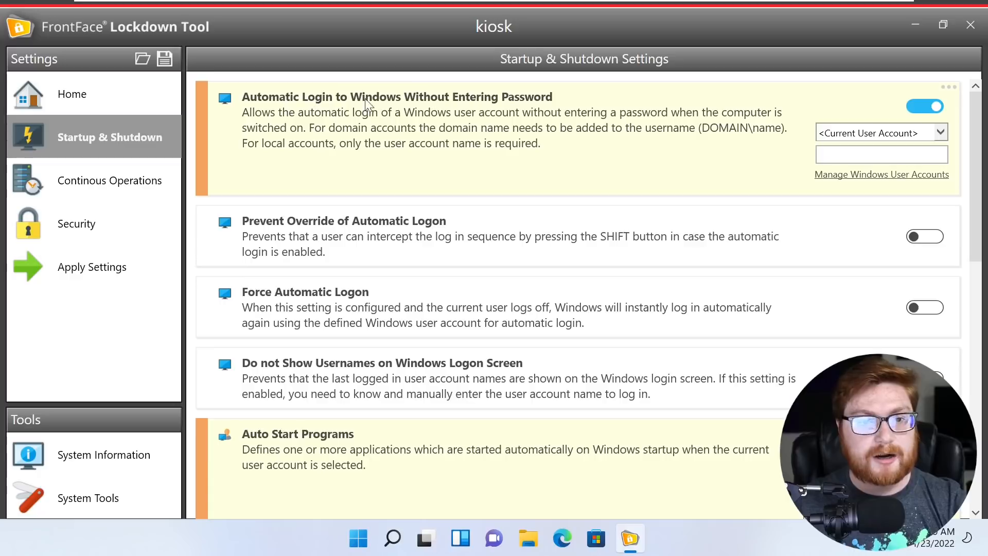
click(941, 131)
click(851, 175)
key(Tab)
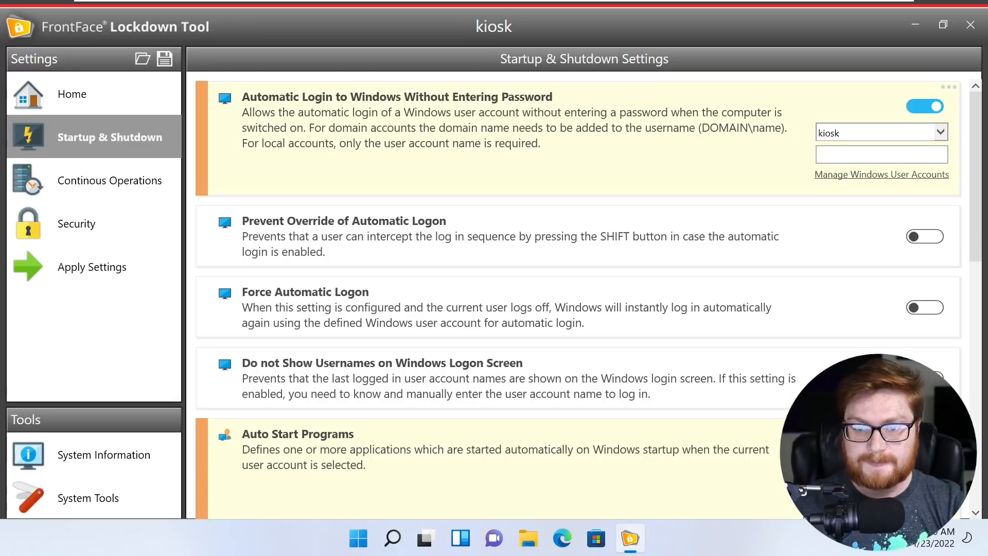
text(•••••)
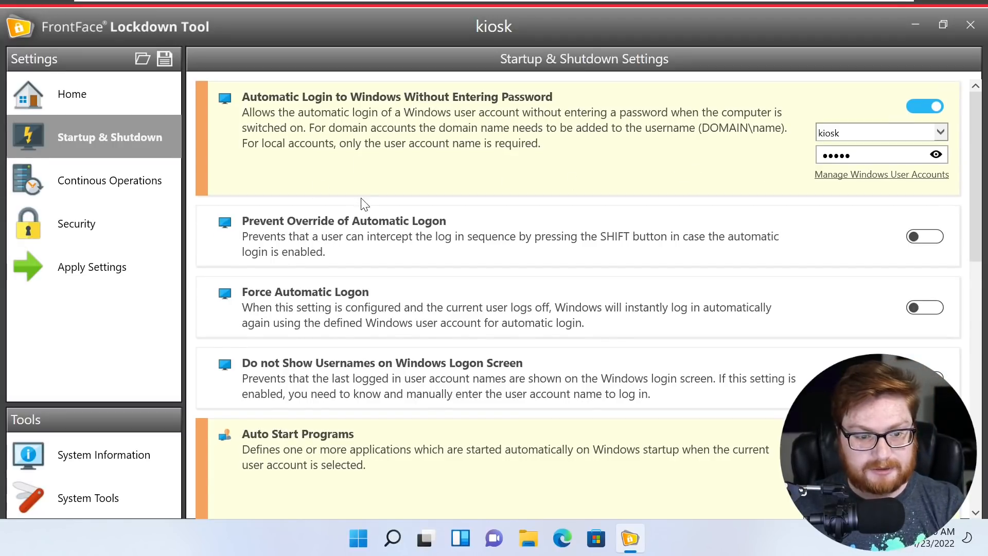
- Turn on Do not Show Usernames and Force Automatic Logon, then review the remaining options
scroll(364, 206, down, 1)
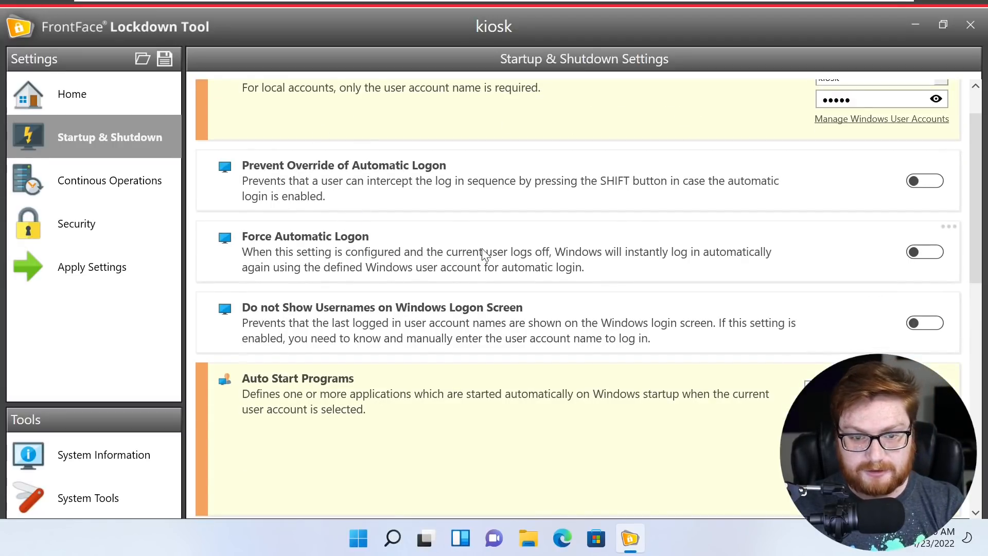
scroll(484, 254, down, 1)
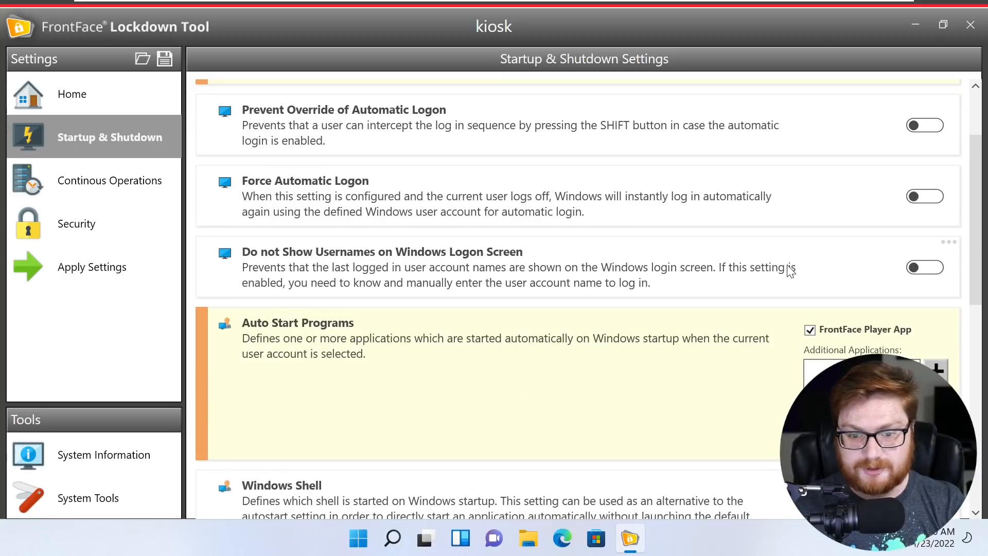
click(918, 269)
click(919, 198)
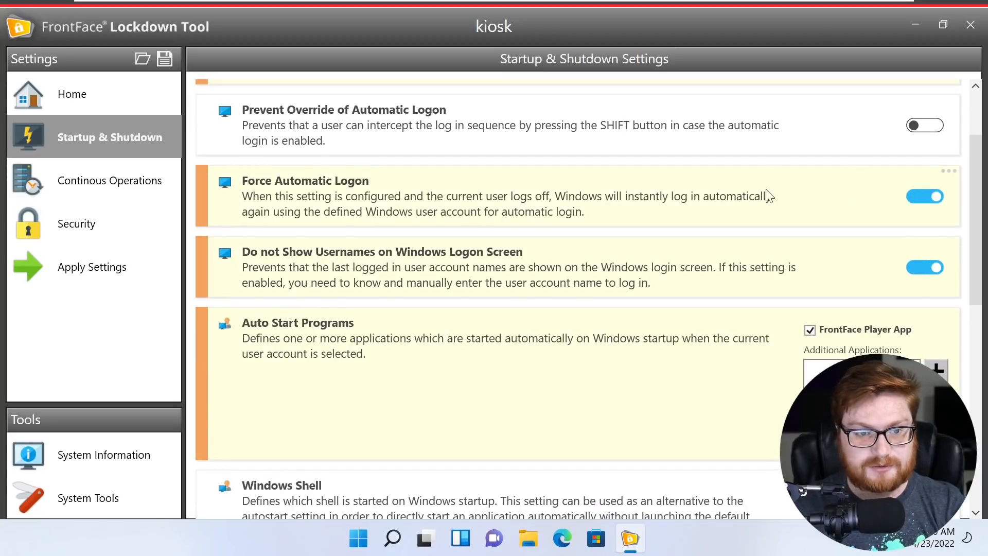
scroll(567, 260, down, 2)
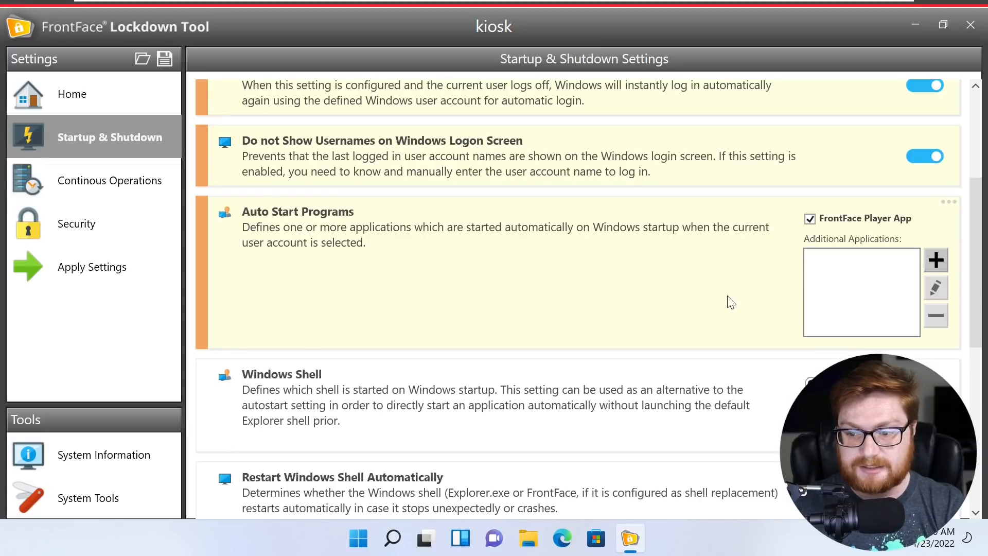
scroll(470, 271, down, 4)
scroll(391, 201, up, 2)
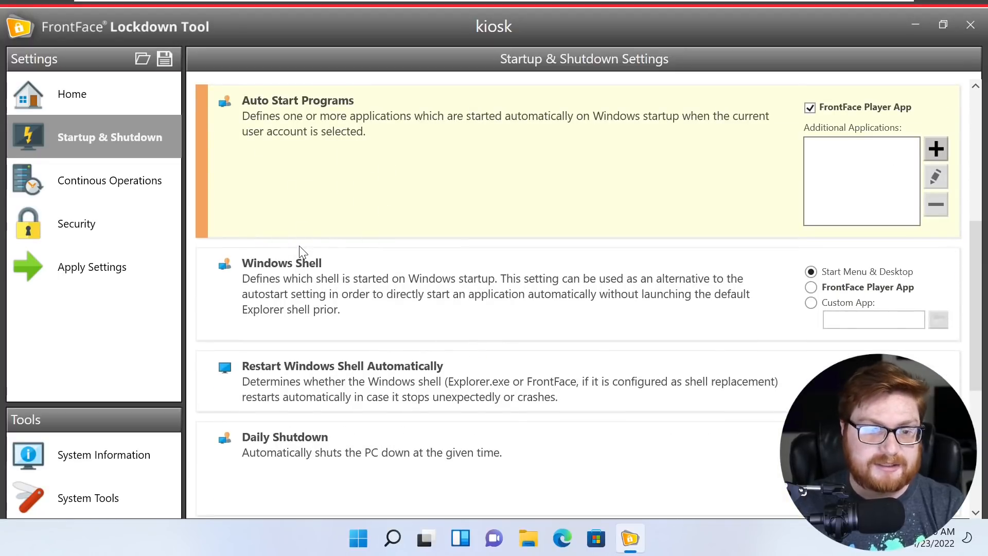
scroll(292, 240, down, 1)
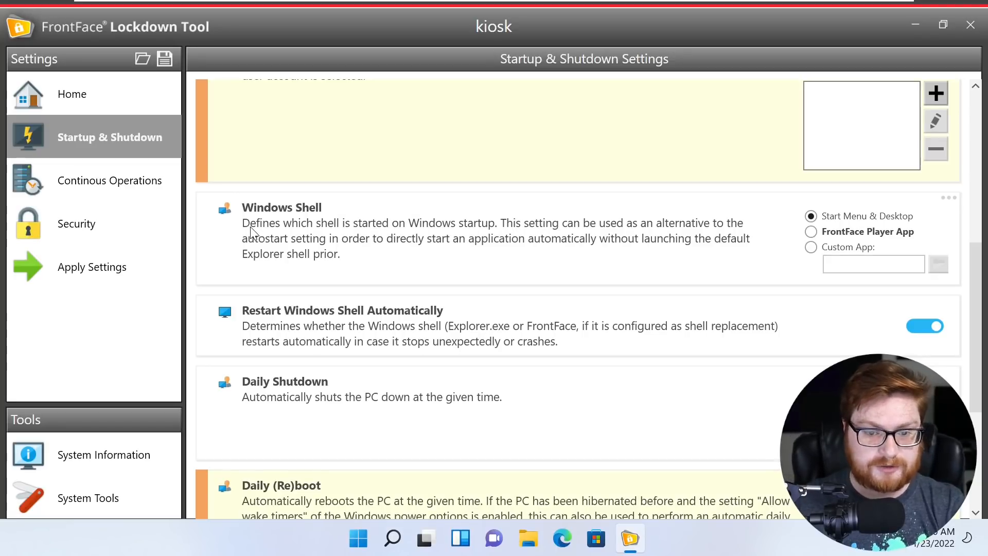
- Briefly open and close the Start menu and a File Explorer window
click(359, 542)
click(360, 540)
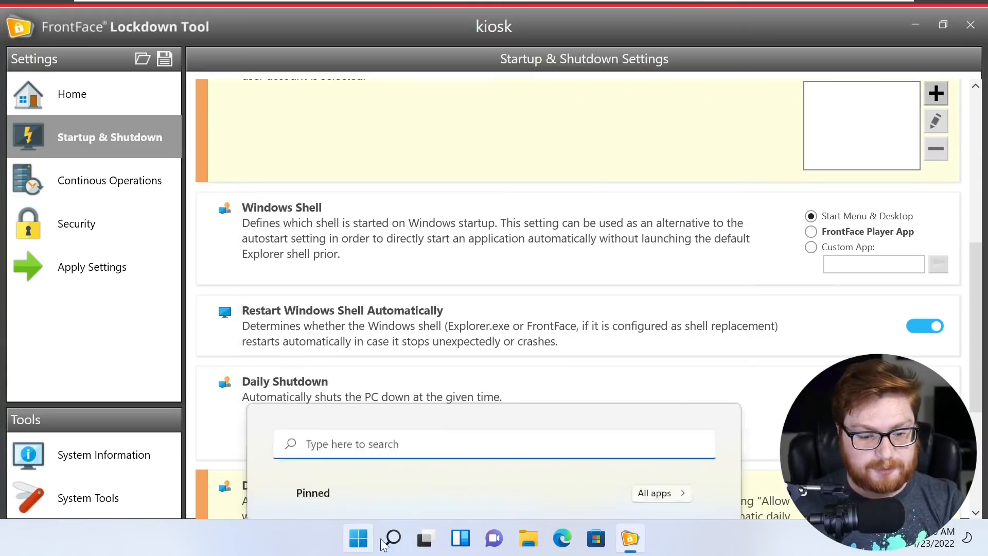
key(super+e)
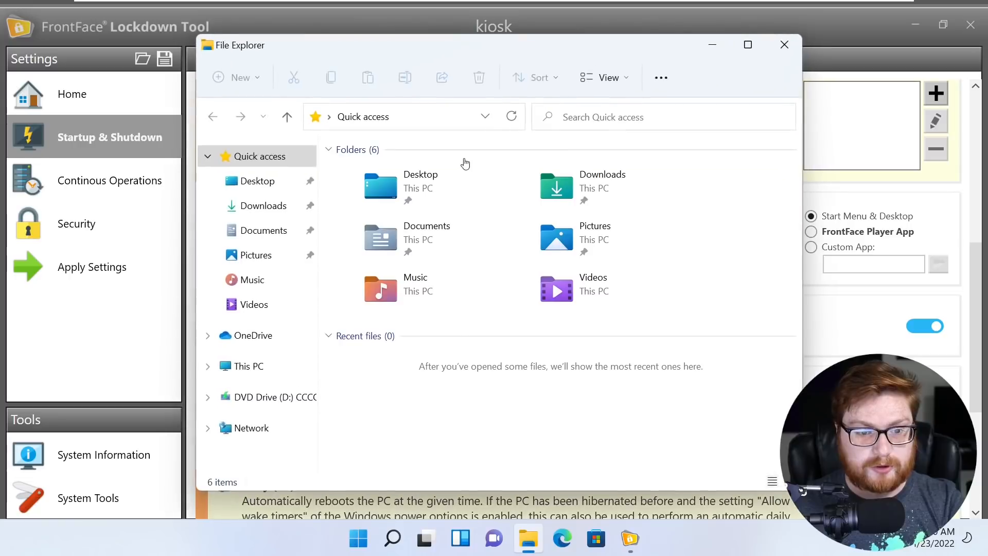
drag(446, 51, 435, 68)
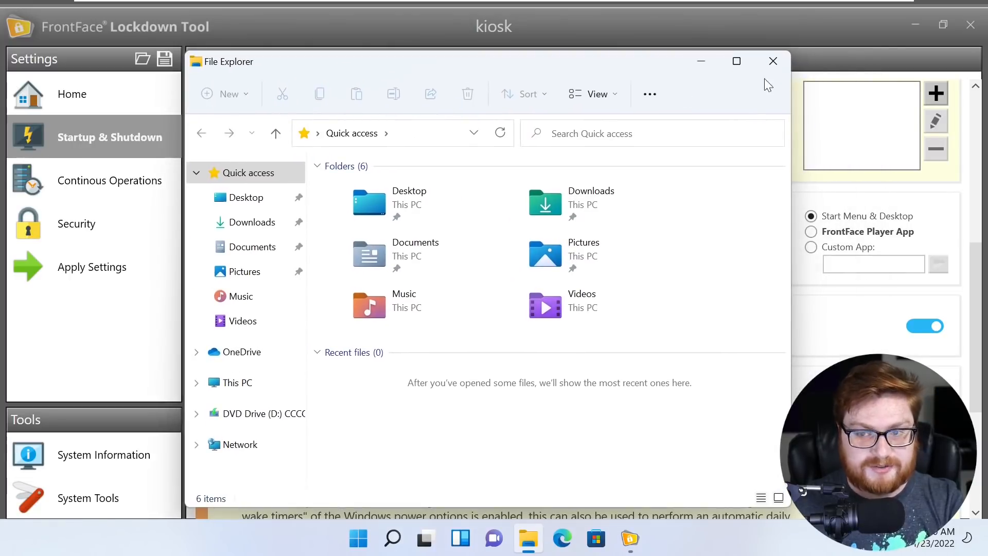
click(773, 62)
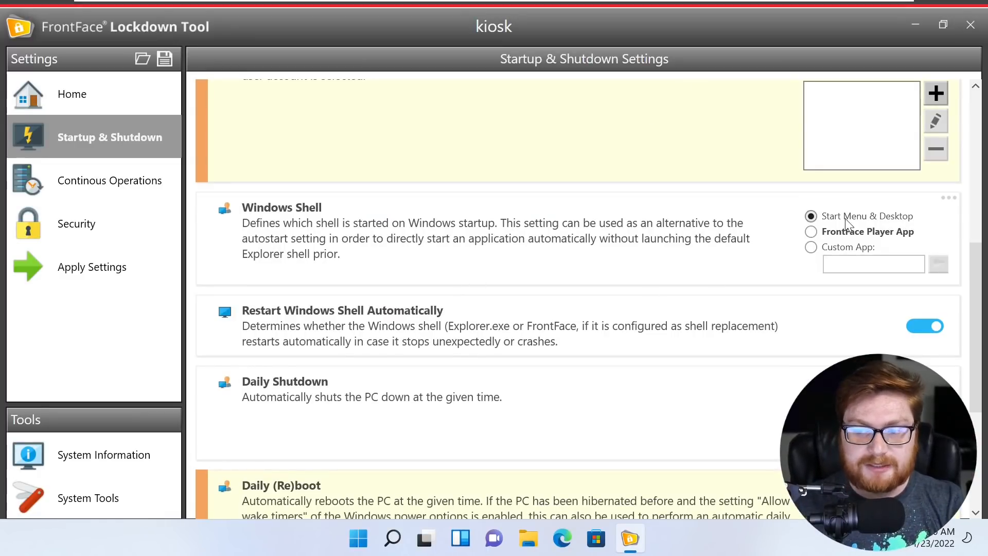
- Change the Windows shell option to a custom app, then go to Continous Operations settings
click(816, 247)
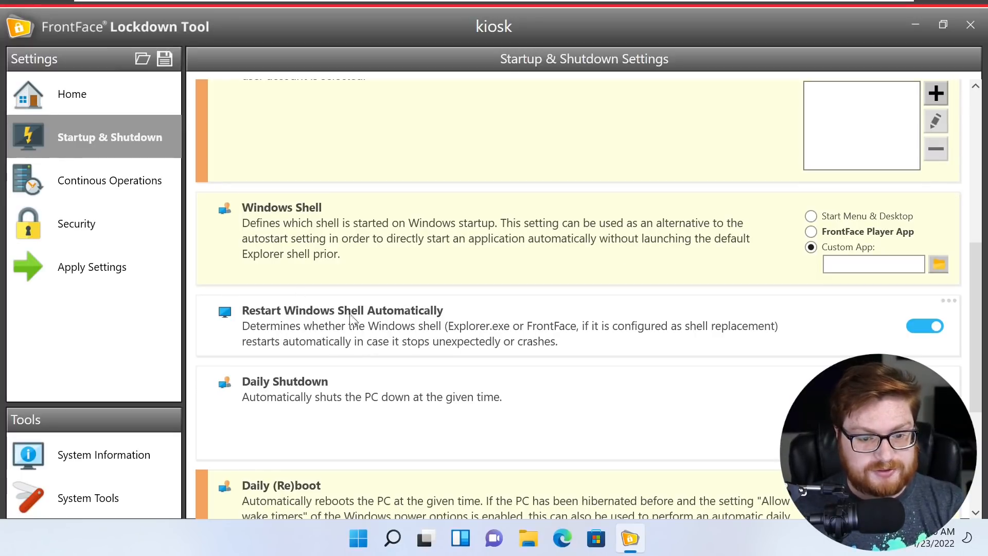
scroll(304, 322, down, 3)
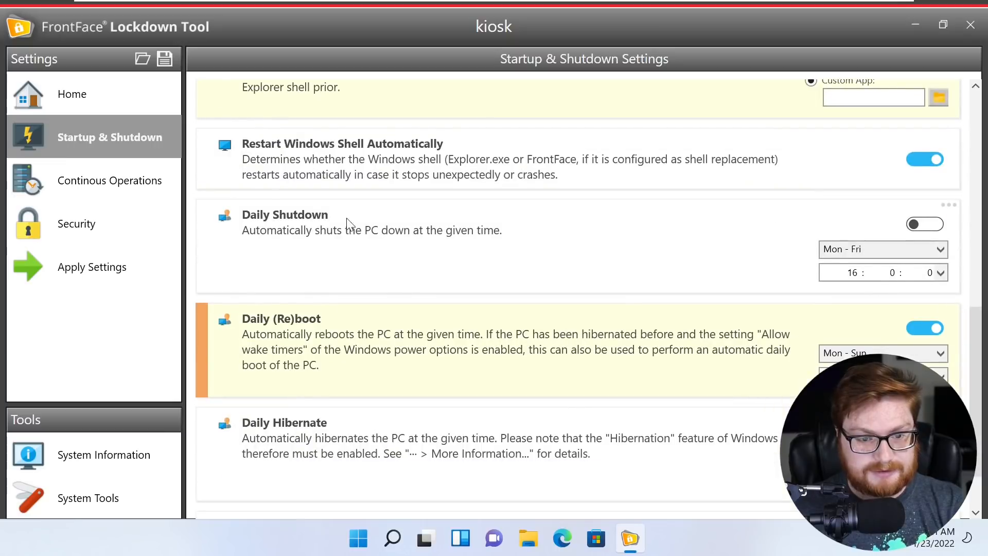
scroll(335, 247, down, 1)
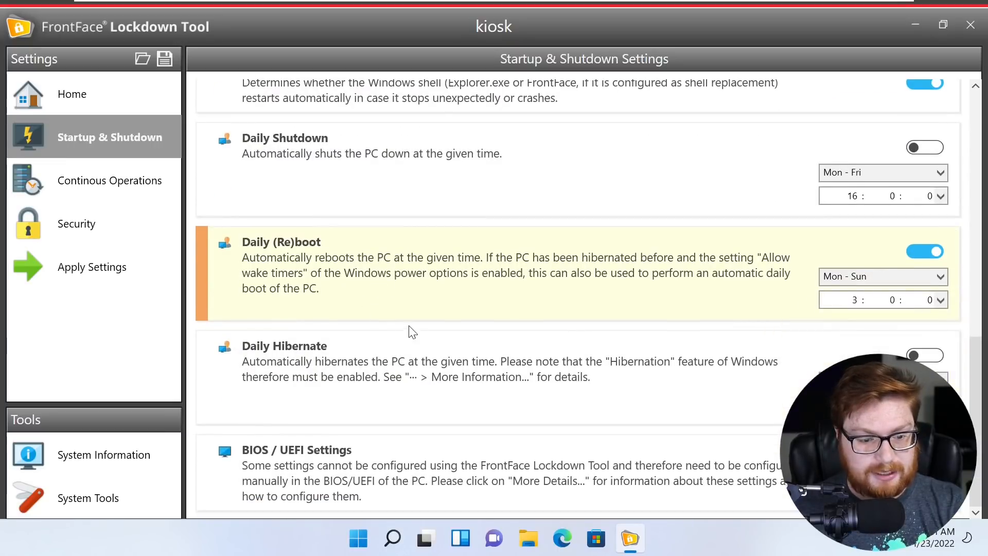
scroll(401, 469, up, 5)
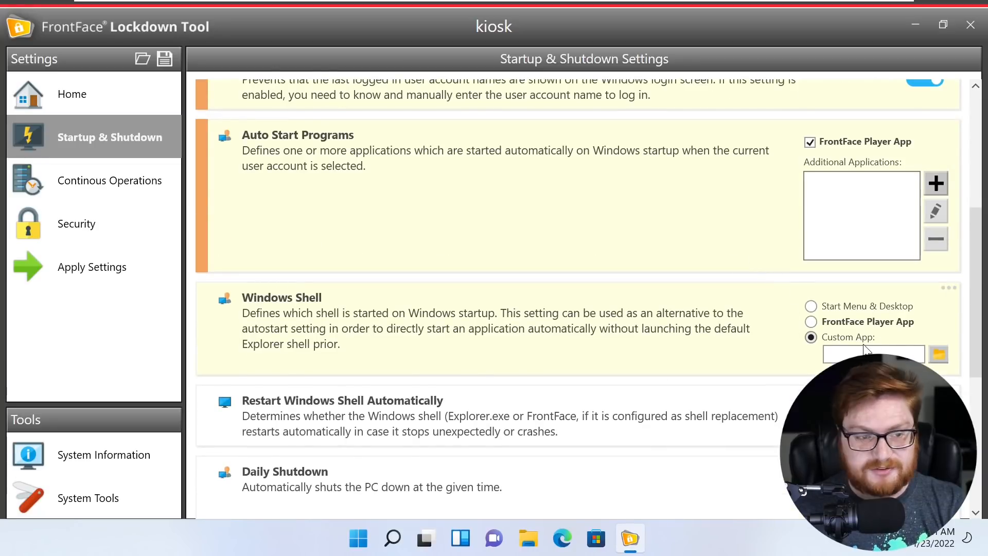
click(101, 184)
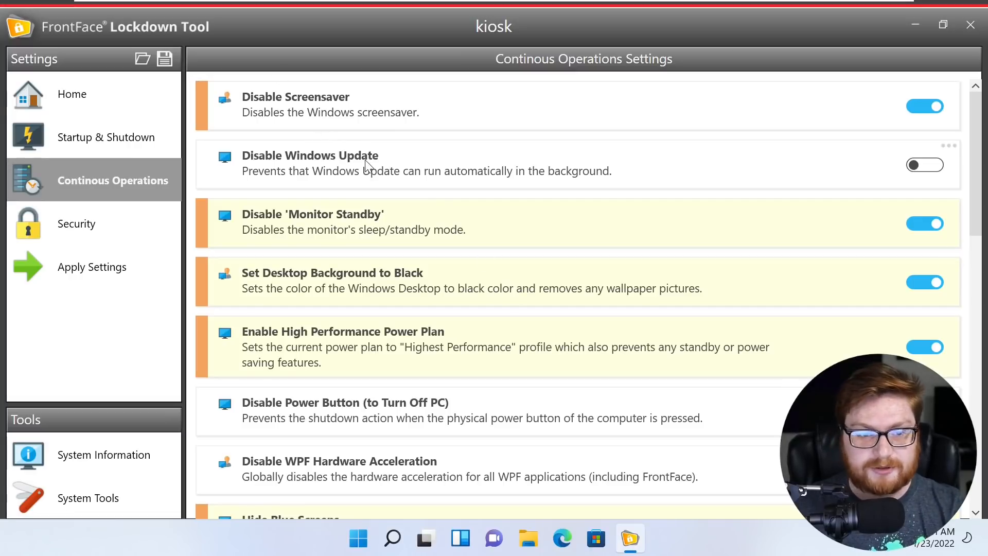
- Review the Continous Operations options like Hide Blue Screens and Disable Cortana, then go to Security
scroll(412, 193, down, 2)
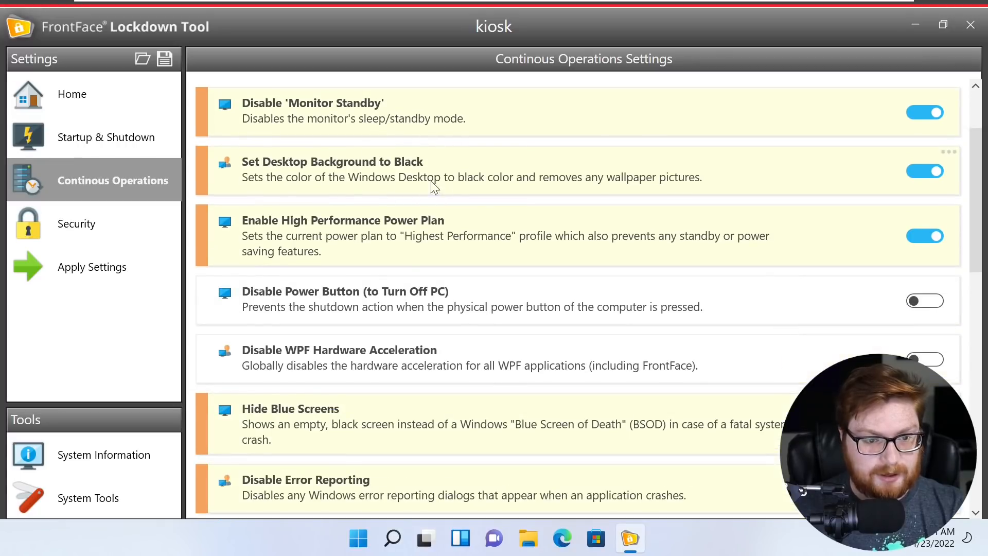
scroll(431, 181, down, 4)
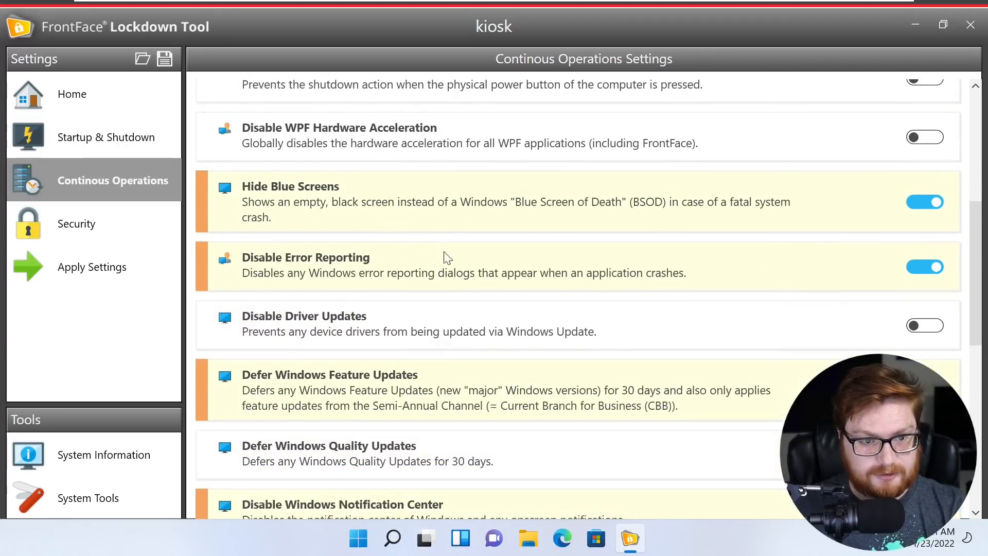
scroll(461, 278, down, 5)
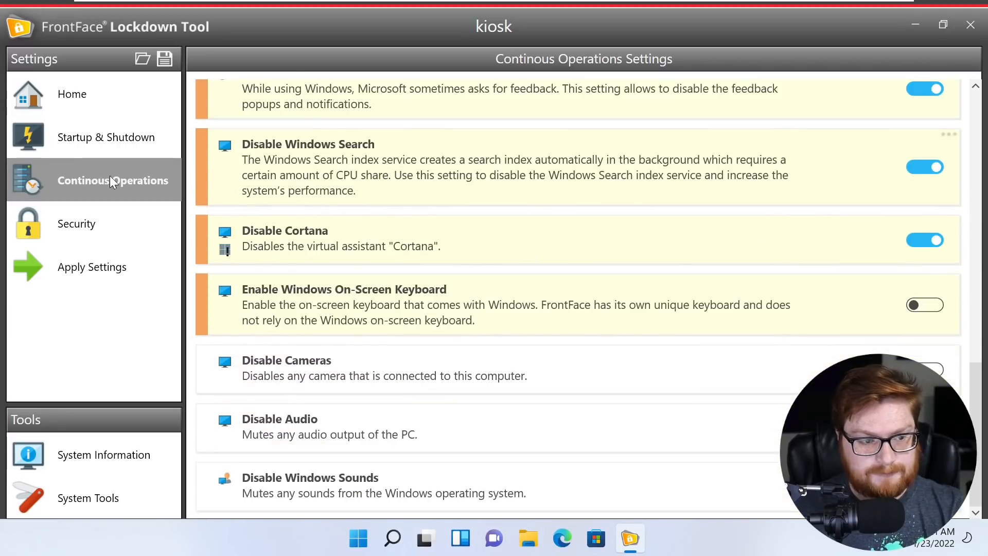
click(61, 230)
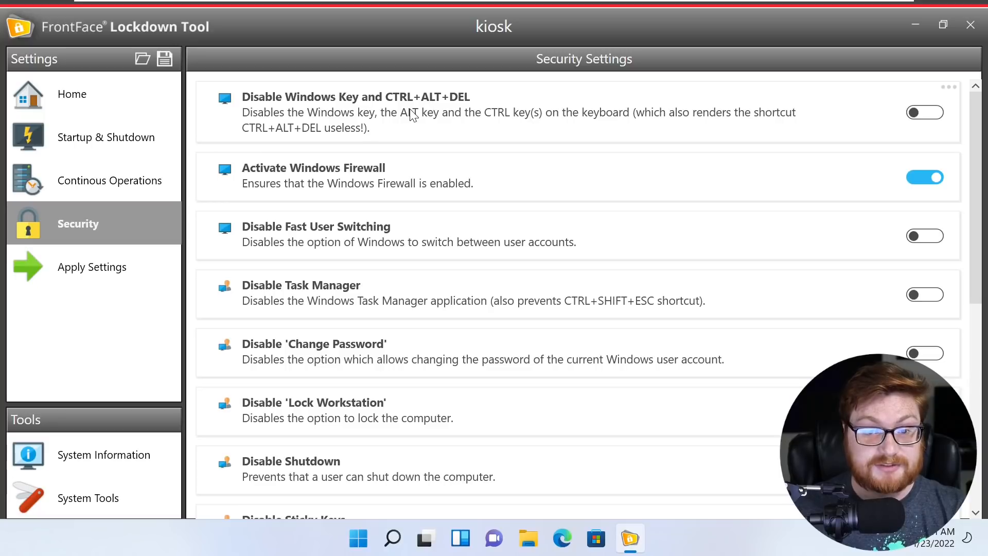
- Turn on the Windows Key/CTRL+ALT+DEL, Fast User Switching and Task Manager blocking toggles
click(918, 120)
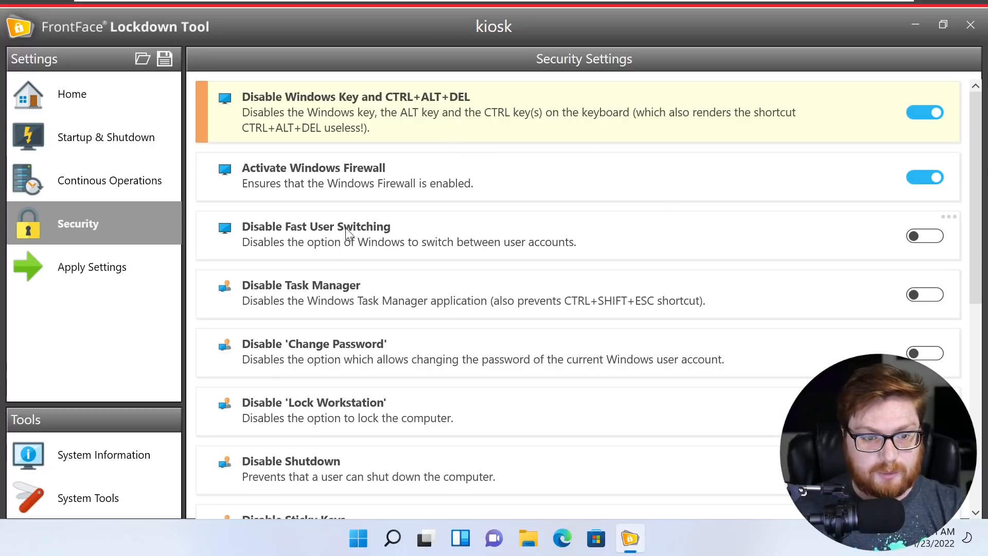
click(915, 238)
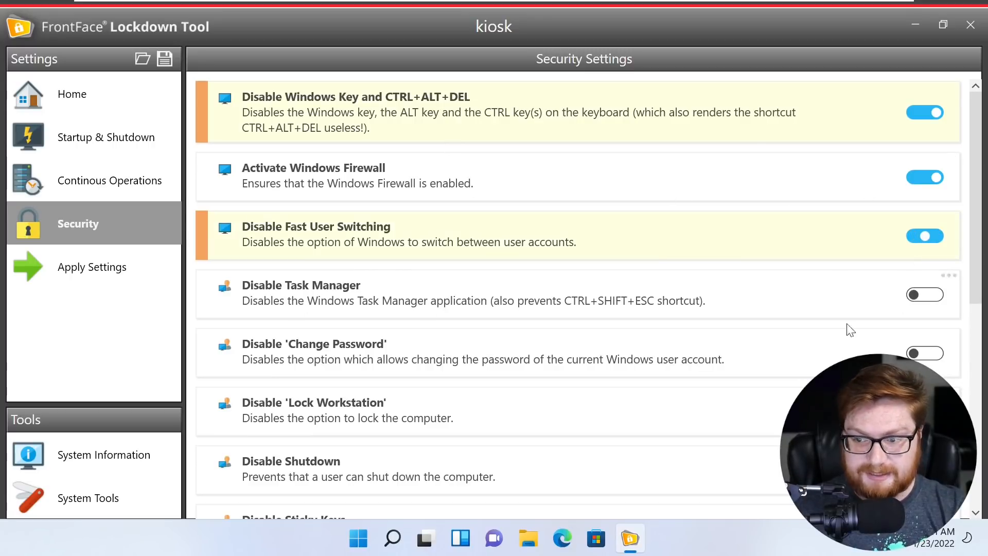
click(938, 298)
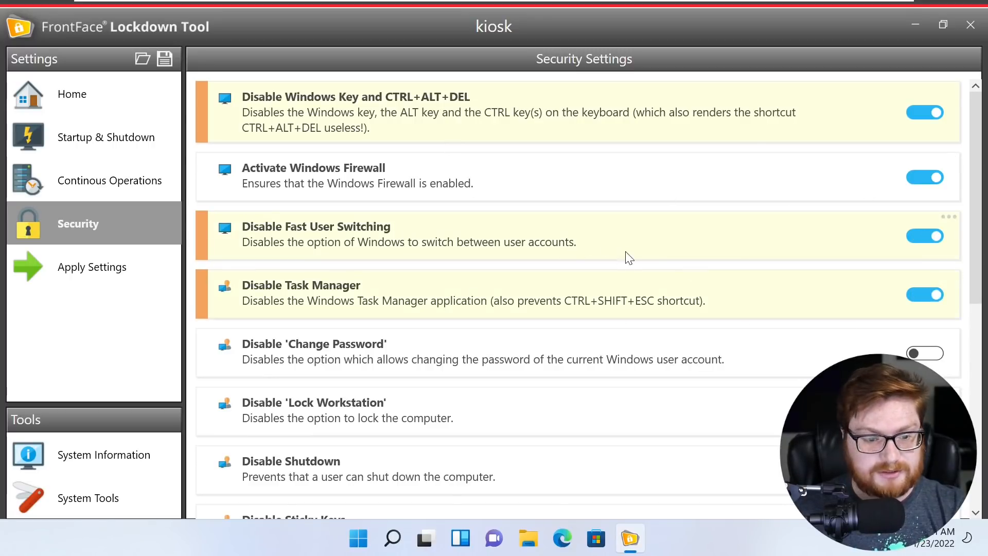
scroll(618, 258, down, 2)
- Turn on the Change Password, Lock Workstation and Shutdown blocking toggles
click(928, 245)
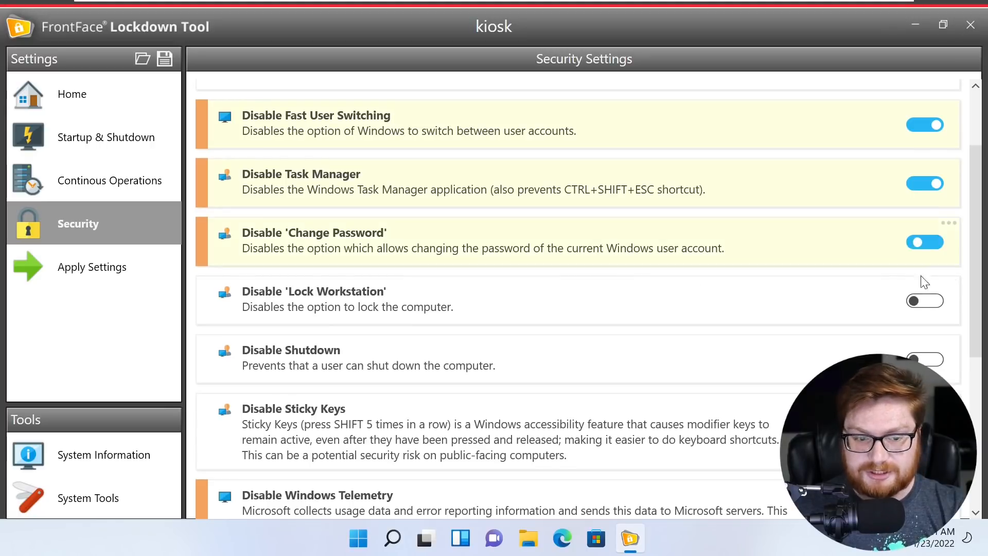
click(916, 307)
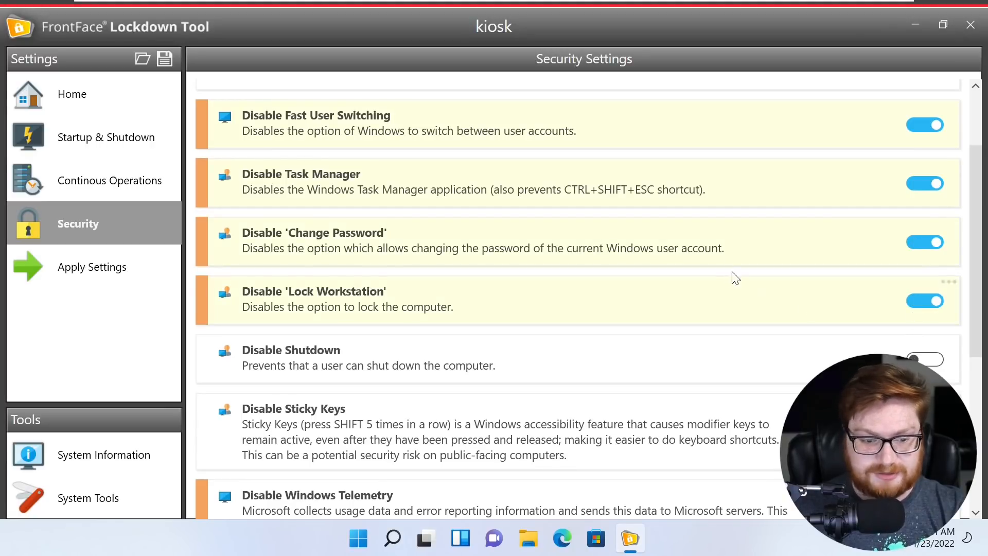
scroll(749, 294, down, 2)
click(921, 252)
scroll(577, 274, down, 2)
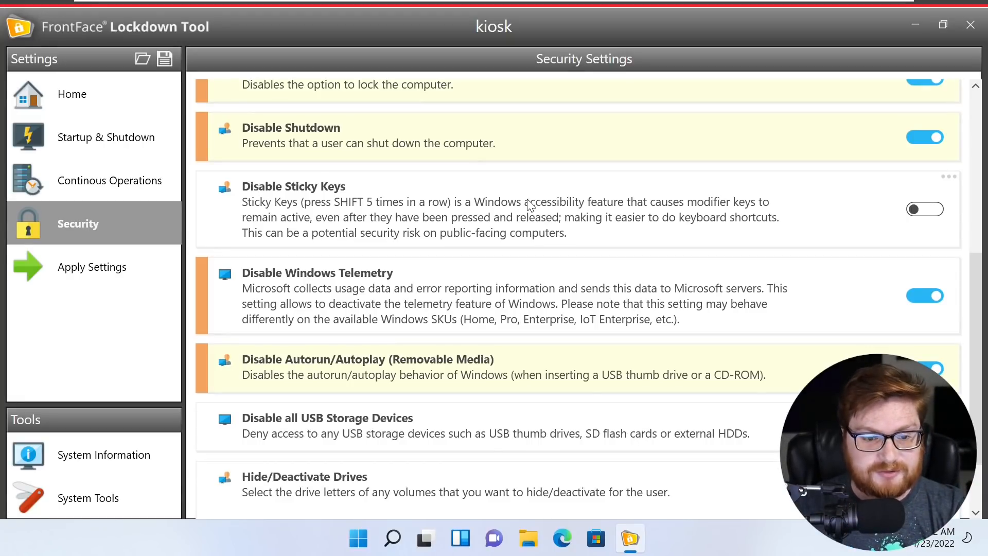
scroll(524, 198, down, 2)
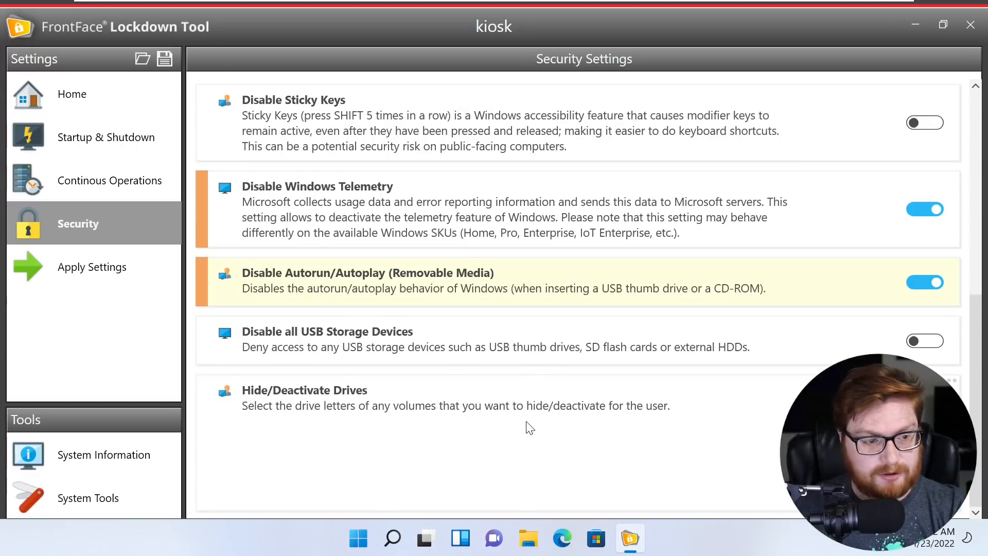
scroll(527, 425, up, 10)
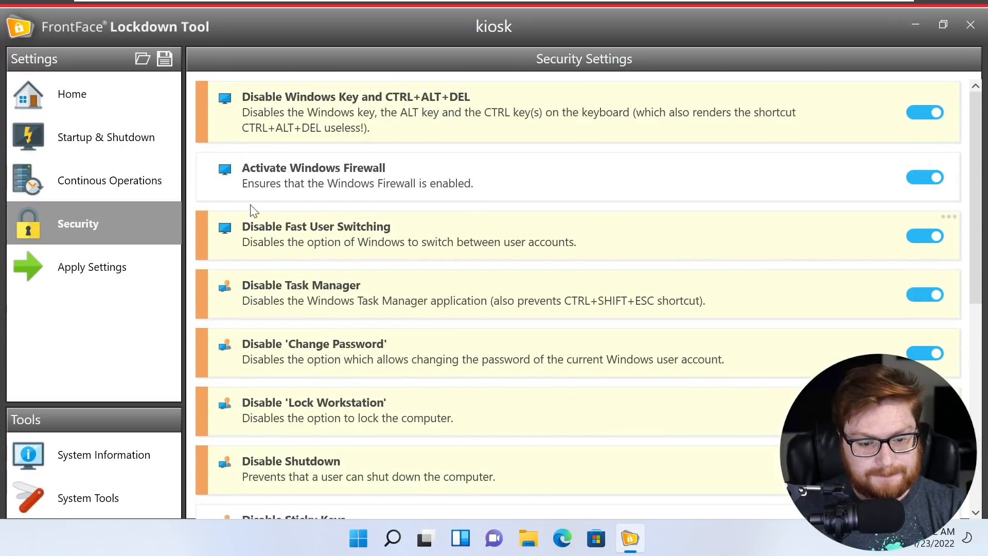
- Return to the Startup & Shutdown settings, then launch Microsoft Edge from the taskbar
click(138, 146)
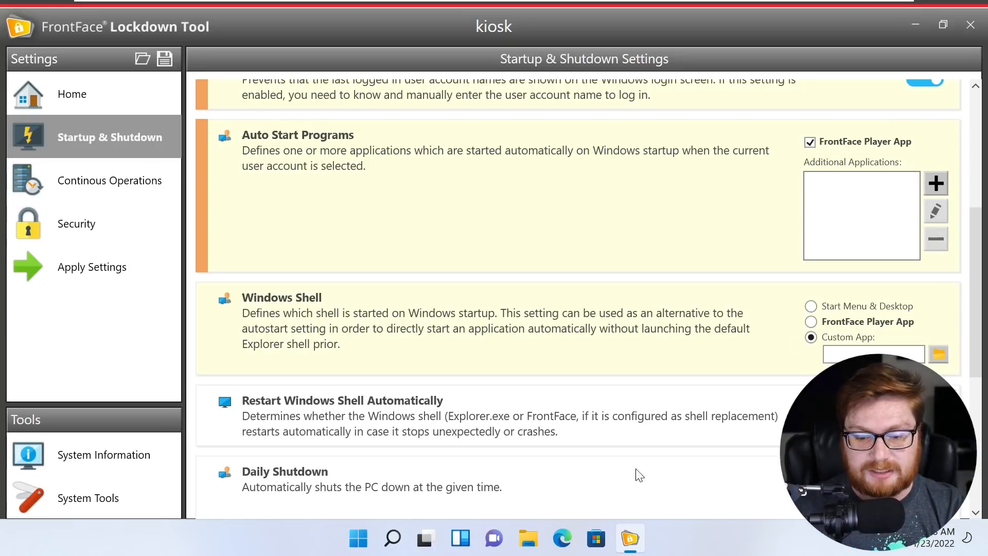
click(563, 538)
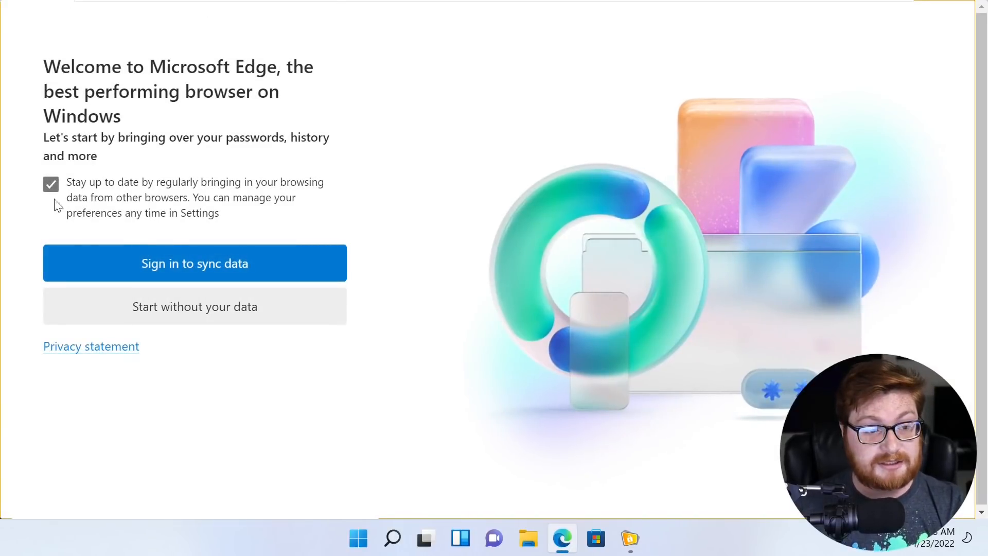
- Skip Edge's data import and search Google for 'microsoft edge kiosk mode'
click(175, 301)
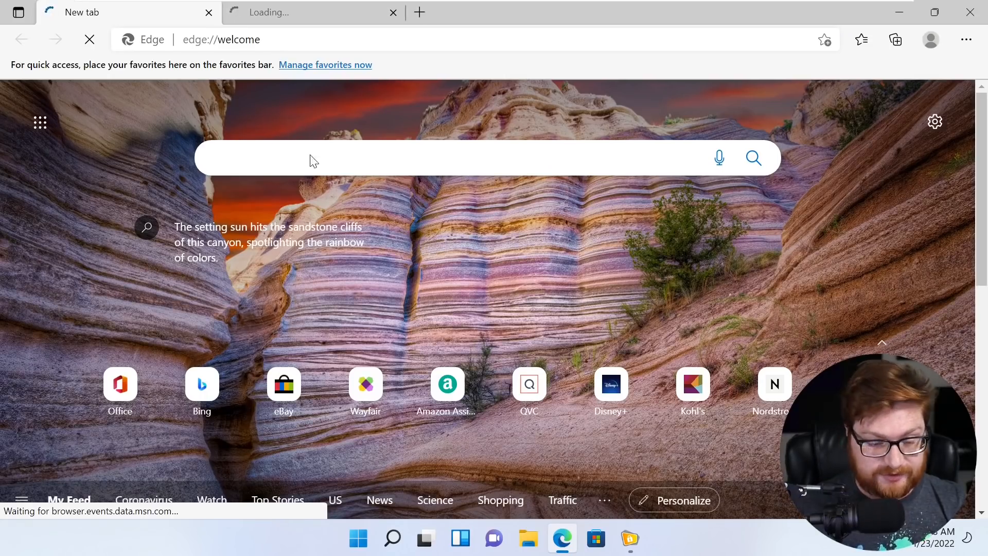
text(microsoft )
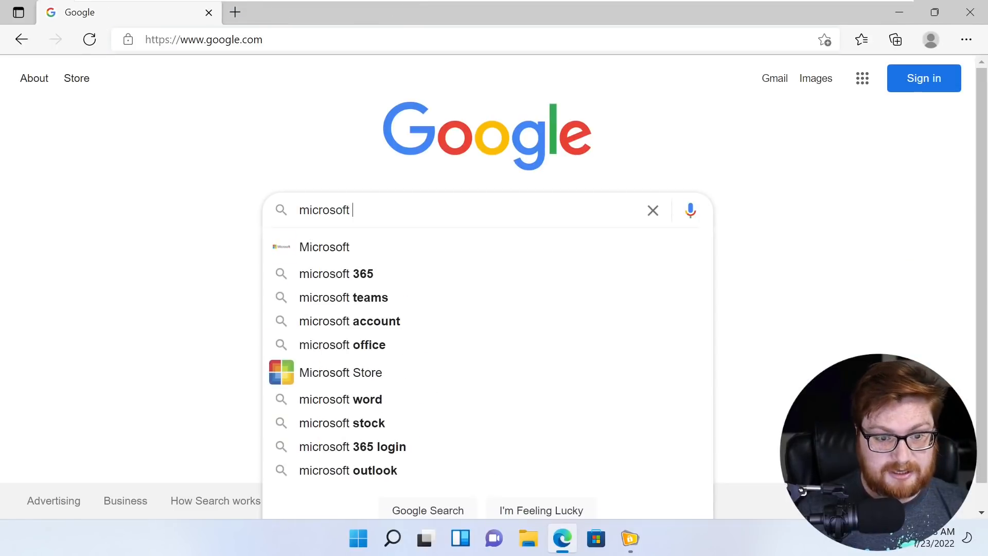
text(edge kiosk mode)
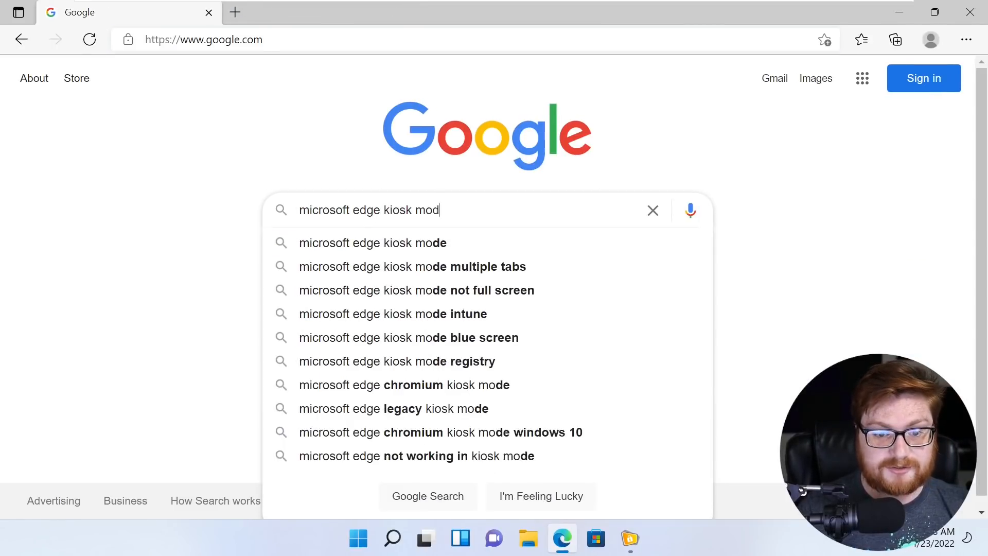
key(Return)
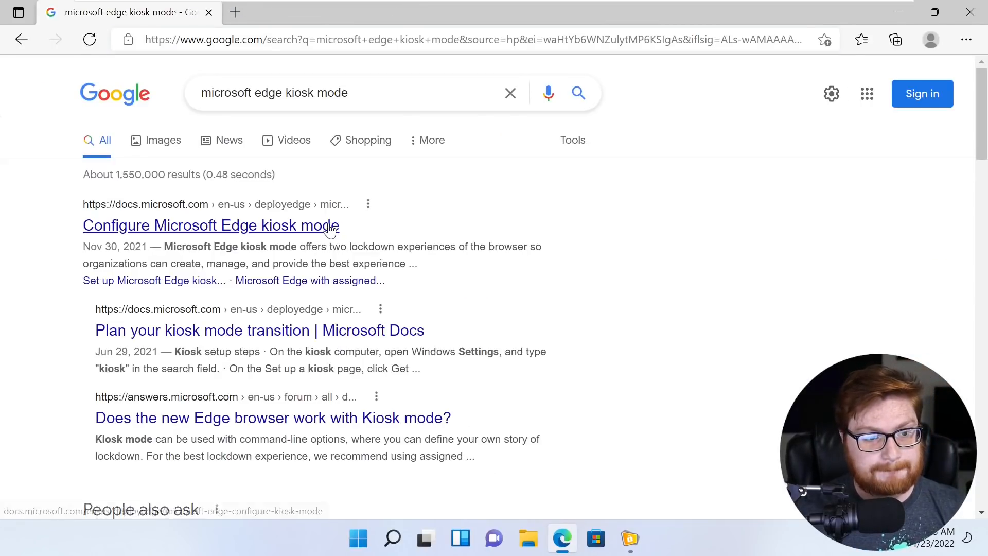
- Open the 'Configure Microsoft Edge kiosk mode' article in full screen and highlight its title
click(330, 230)
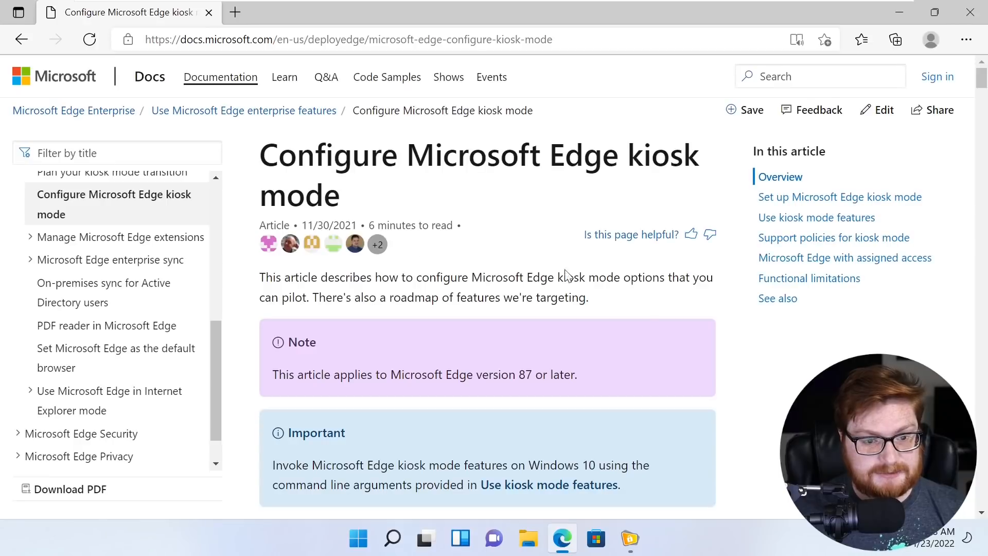
key(F11)
drag(261, 102, 653, 185)
scroll(566, 268, down, 7)
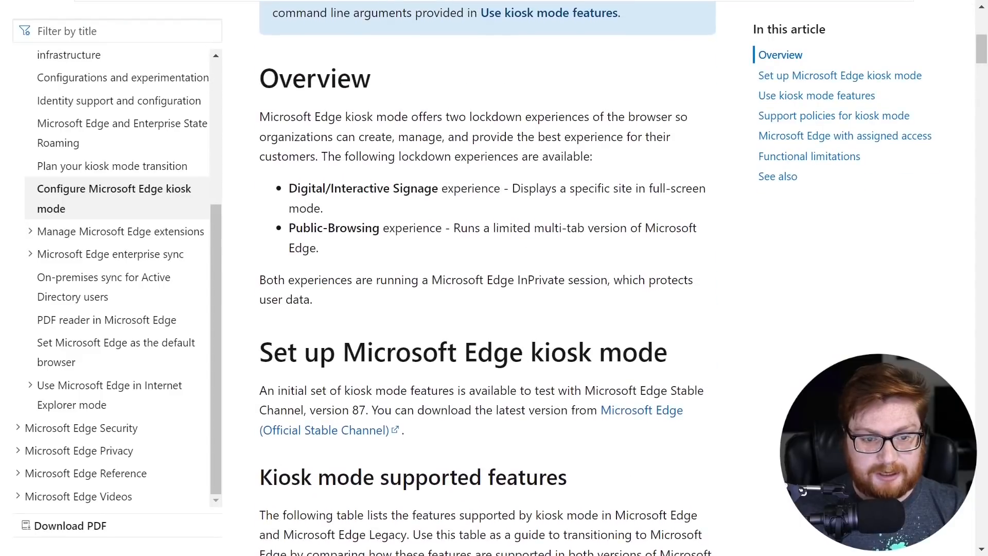
scroll(509, 308, down, 4)
- Highlight the intro text, the Public browsing header and the InPrivate Navigation row
drag(259, 227, 579, 234)
scroll(600, 253, down, 1)
click(597, 250)
scroll(566, 232, down, 2)
drag(272, 104, 544, 119)
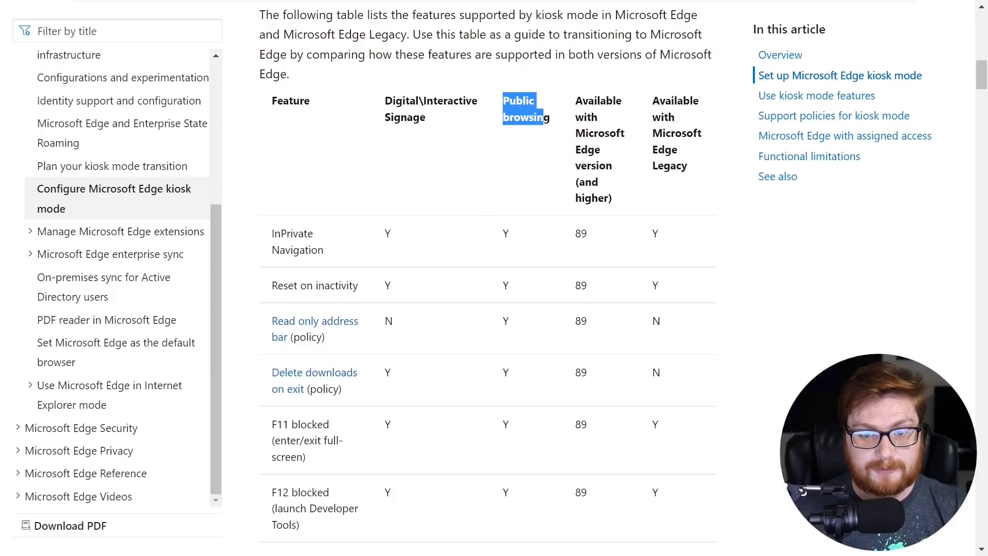
click(542, 135)
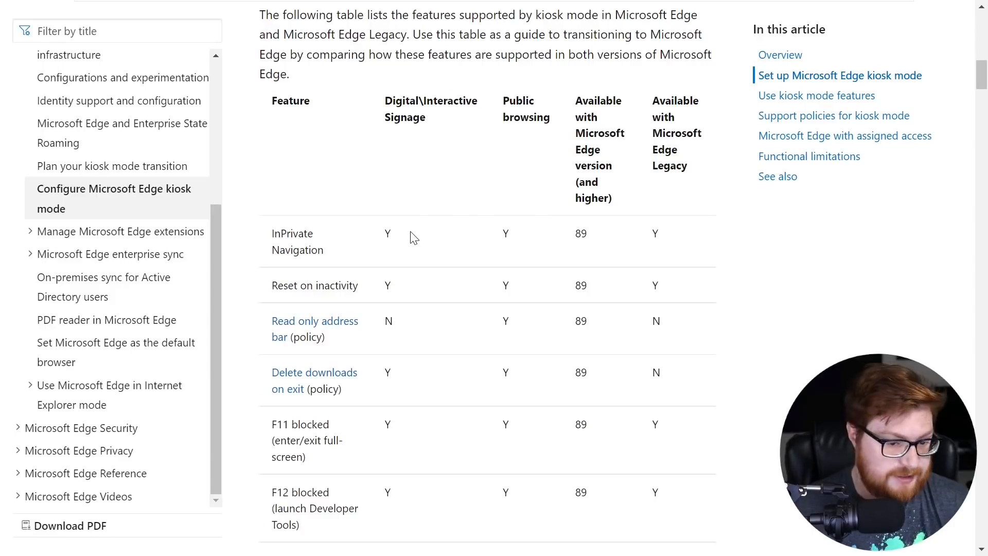
scroll(413, 234, down, 1)
drag(379, 150, 535, 143)
click(541, 151)
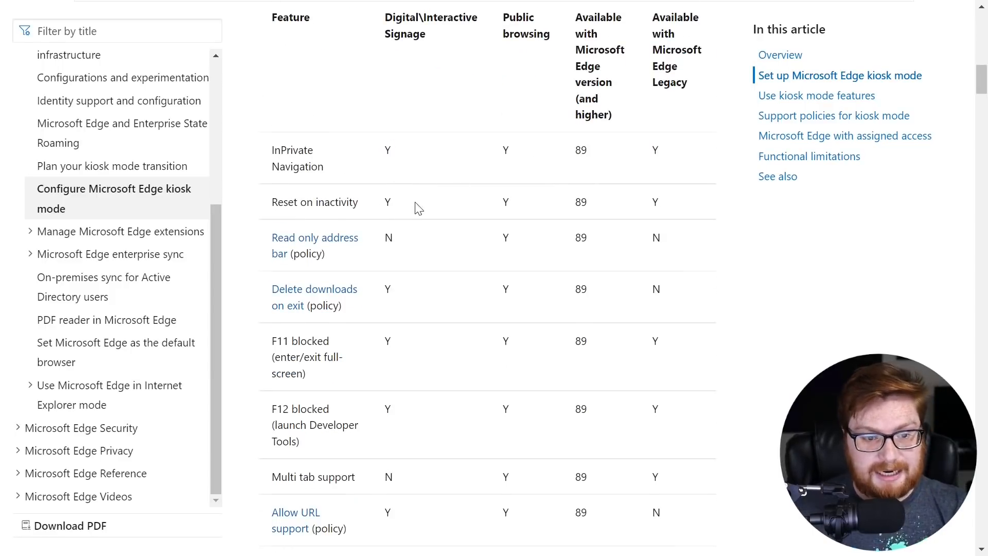
- Highlight further feature rows, such as Multi tab support, while scrolling down the supported features table
scroll(418, 207, down, 2)
drag(370, 280, 470, 258)
drag(385, 325, 509, 324)
scroll(387, 147, down, 2)
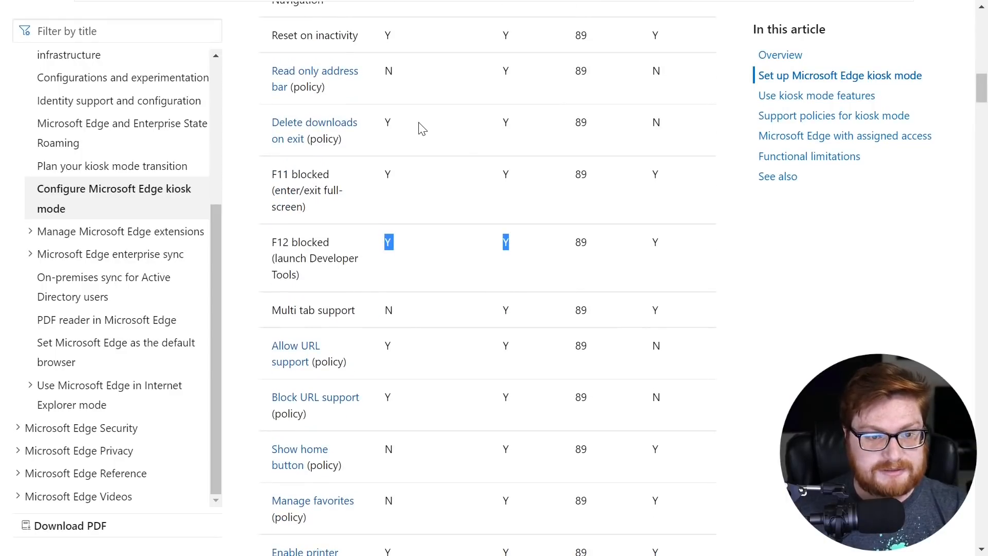
scroll(432, 247, down, 2)
drag(386, 225, 510, 225)
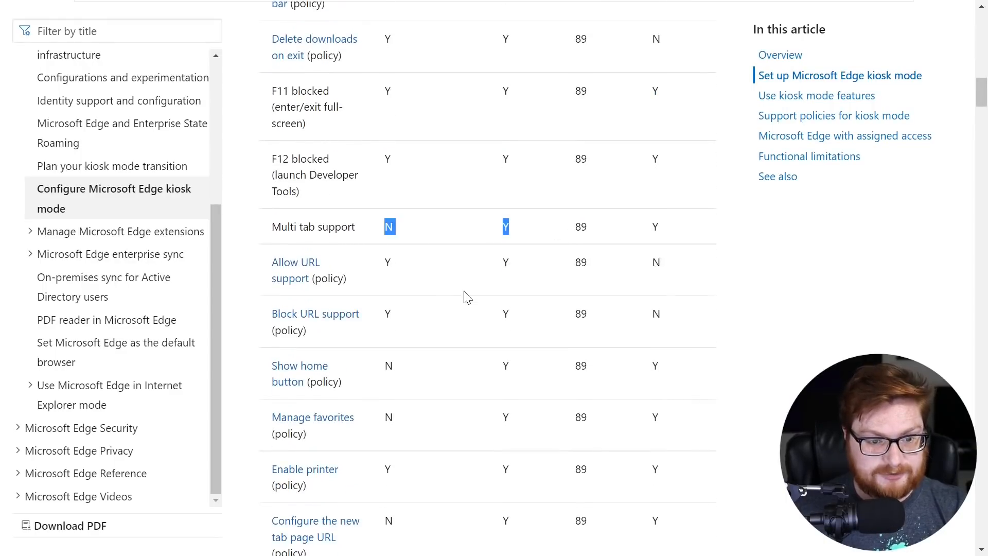
scroll(443, 232, down, 2)
scroll(381, 220, down, 2)
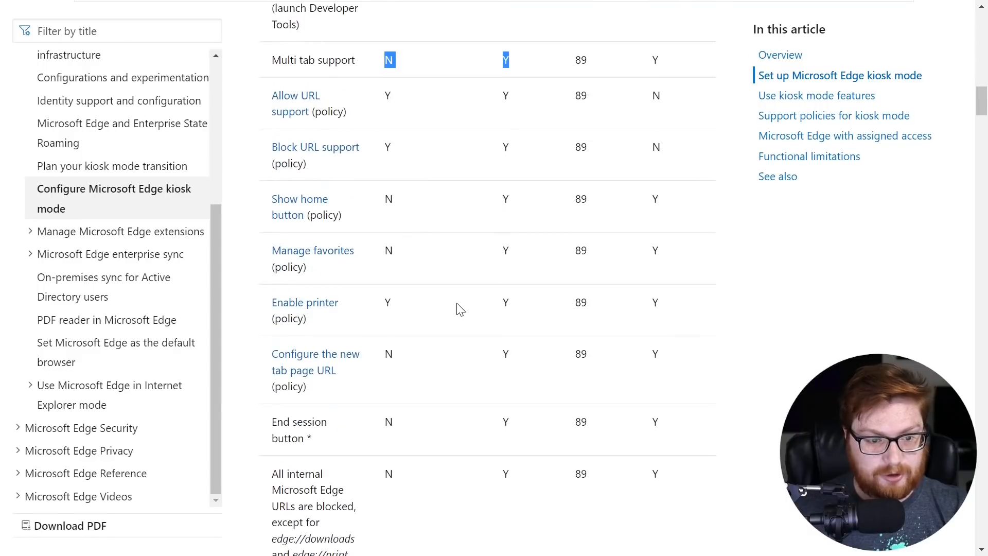
scroll(437, 268, down, 2)
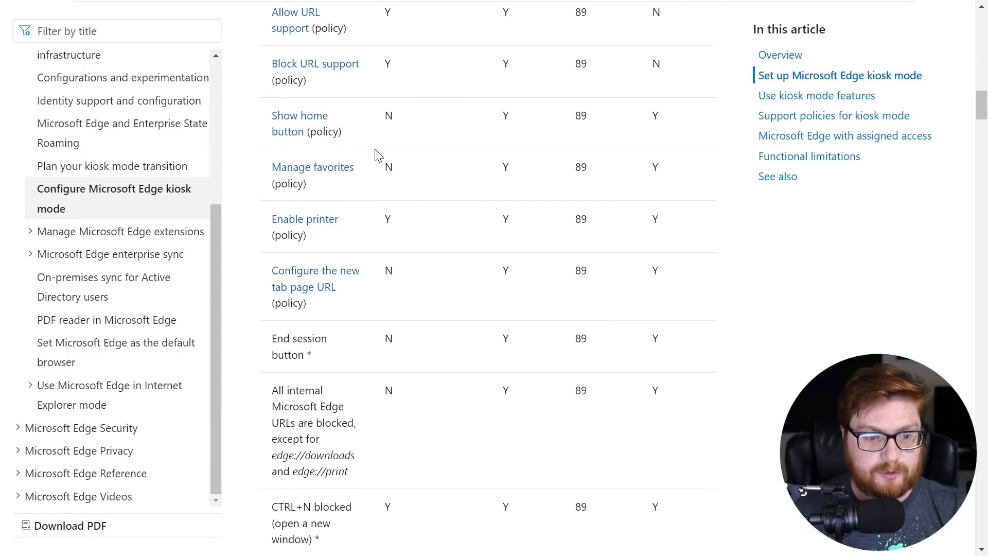
scroll(407, 316, up, 10)
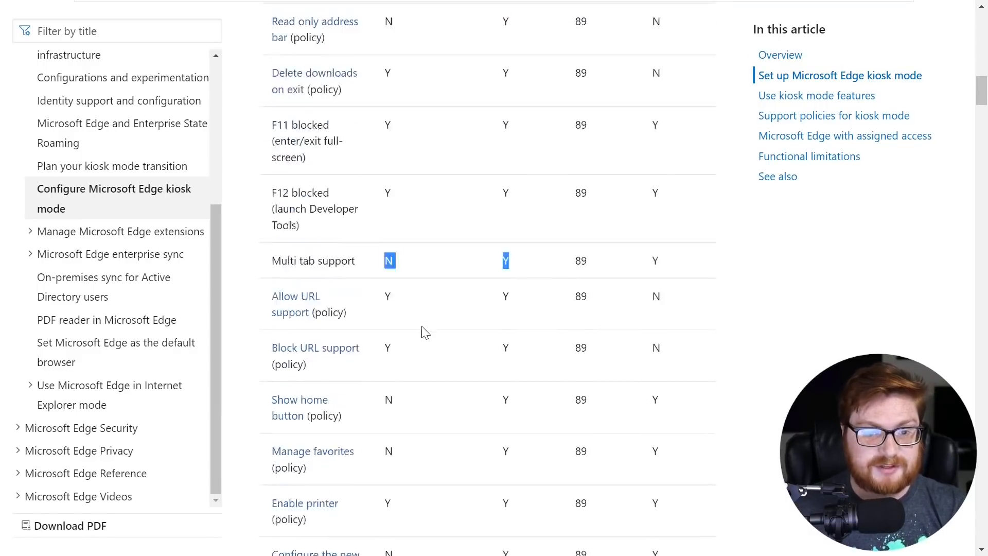
- Mark the Digital\Interactive Signage and Public browsing column headings, then scroll to the CTRL+T blocked and Settings and more rows
drag(437, 220, 393, 184)
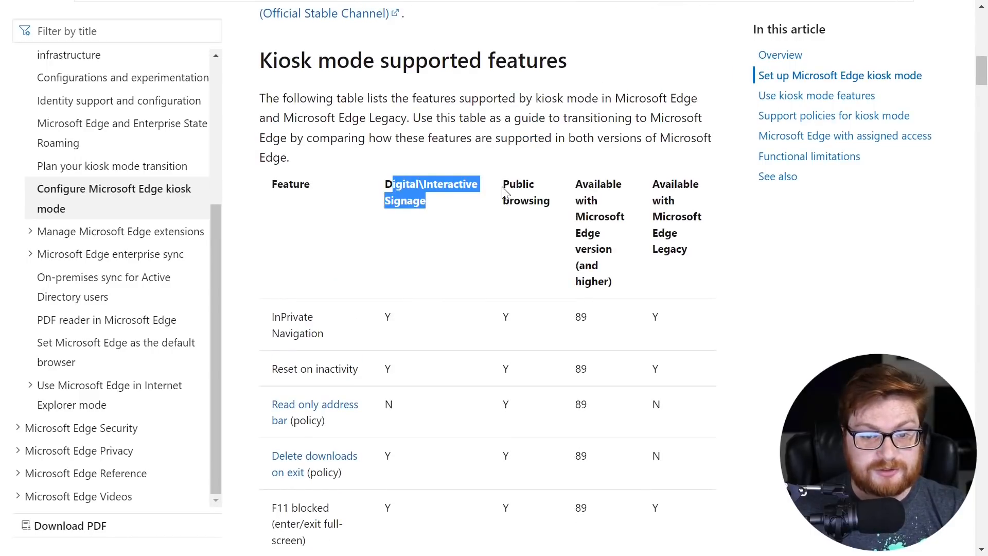
drag(504, 193, 560, 208)
drag(452, 210, 392, 184)
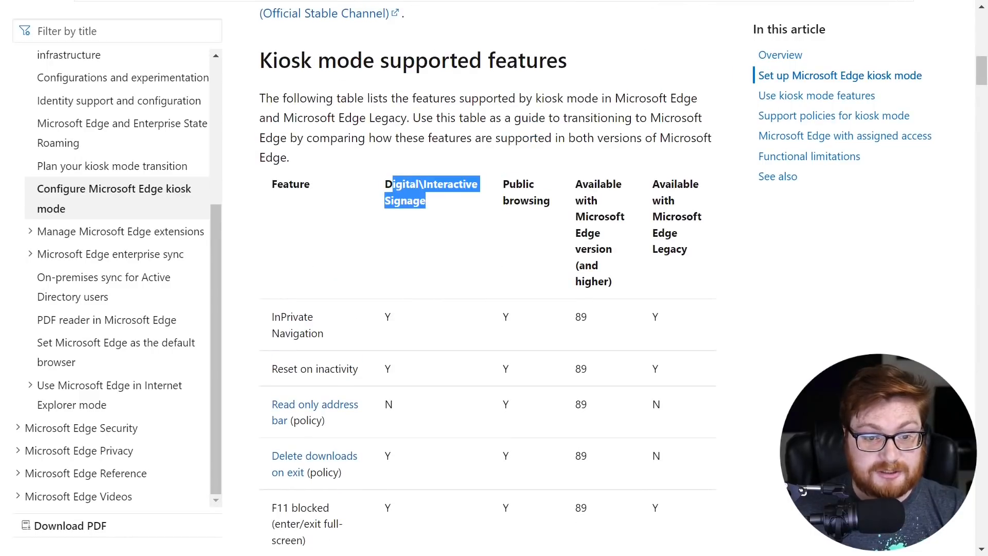
scroll(478, 237, down, 10)
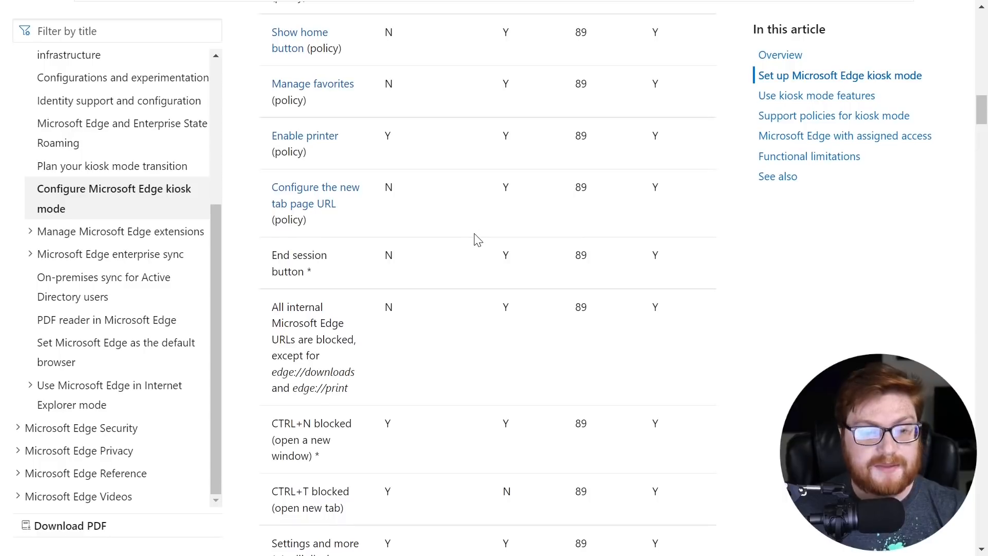
scroll(478, 232, down, 2)
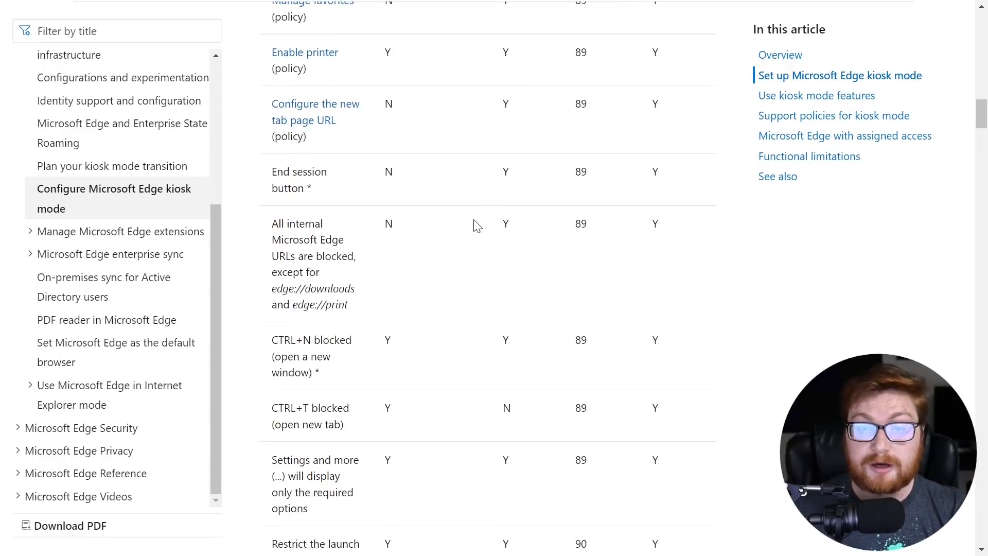
- Highlight the sentence about command-line options and the Digital/Interactive signage wording in the introduction
scroll(515, 258, down, 12)
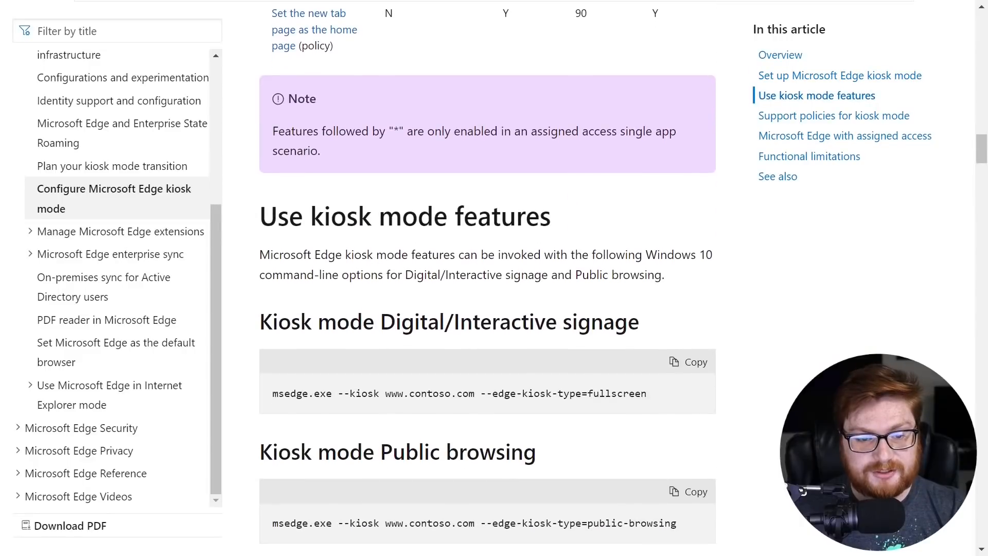
drag(521, 254, 691, 255)
drag(332, 274, 558, 275)
scroll(555, 275, down, 2)
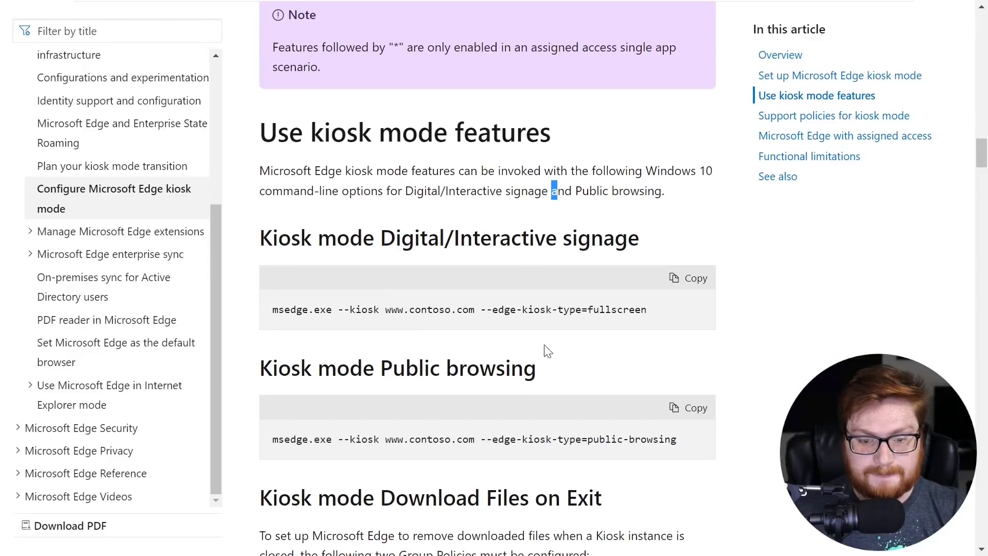
- Mark the --edge-kiosk-type=fullscreen and =public-browsing values in the msedge.exe kiosk commands
drag(486, 310, 654, 316)
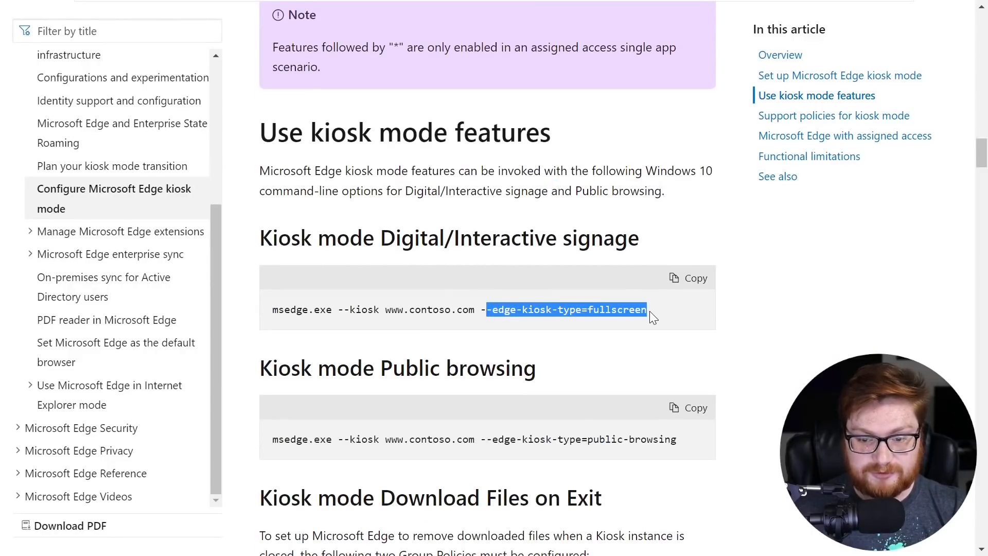
click(653, 315)
drag(587, 439, 700, 446)
click(699, 445)
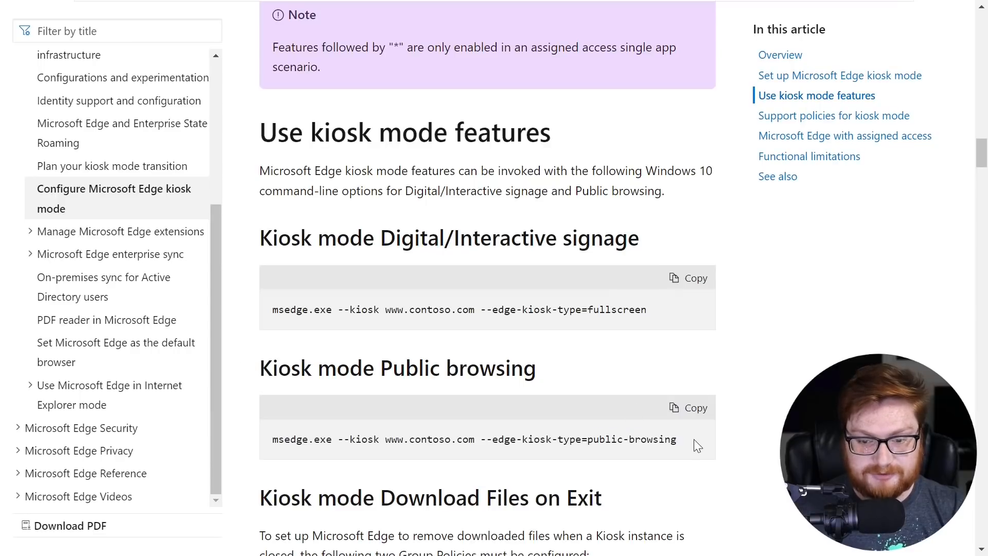
drag(587, 309, 647, 311)
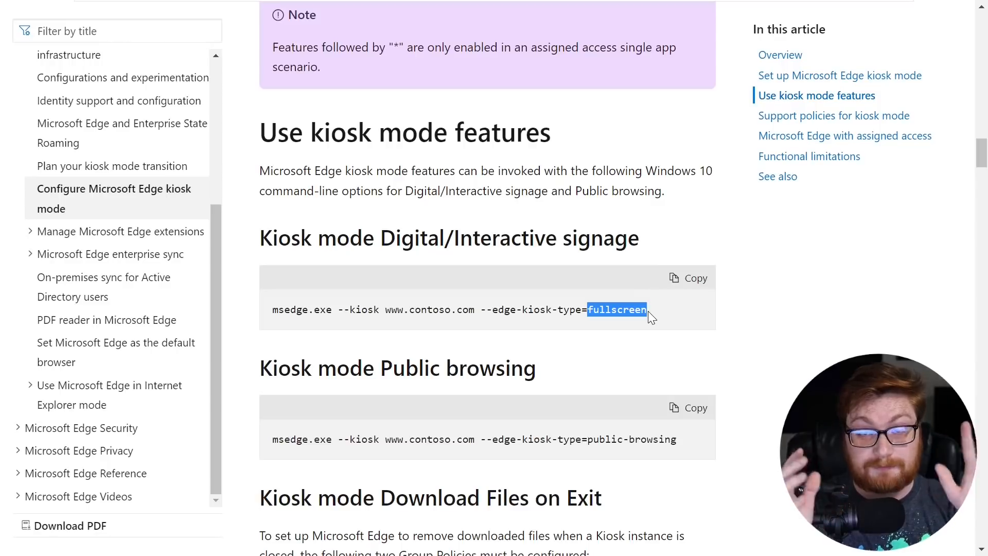
drag(499, 440, 687, 440)
click(576, 439)
scroll(687, 441, down, 1)
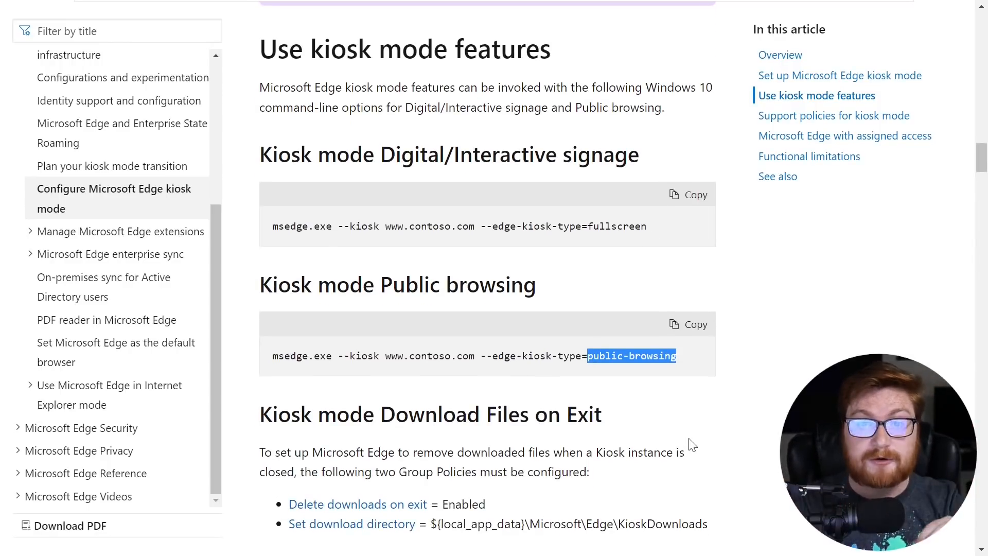
drag(665, 227, 500, 236)
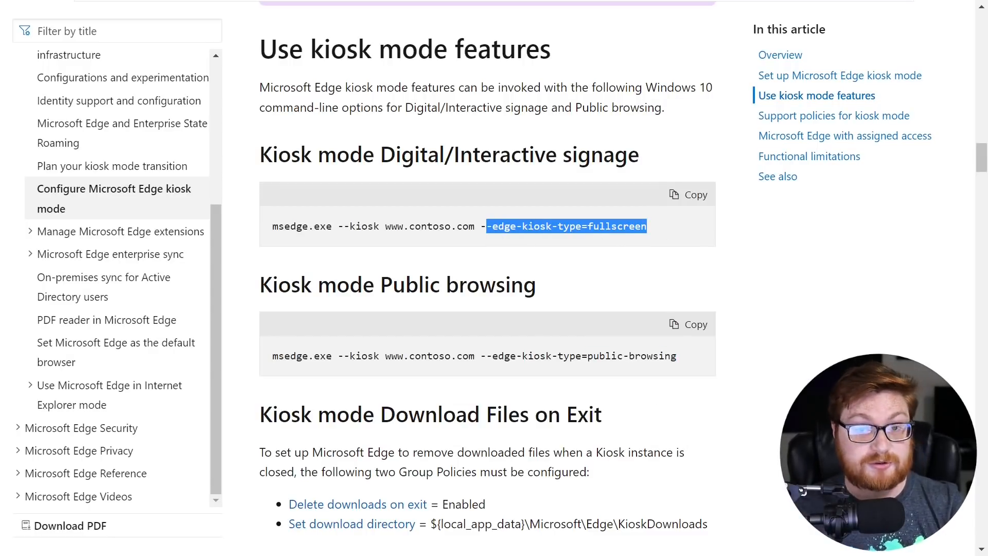
click(486, 234)
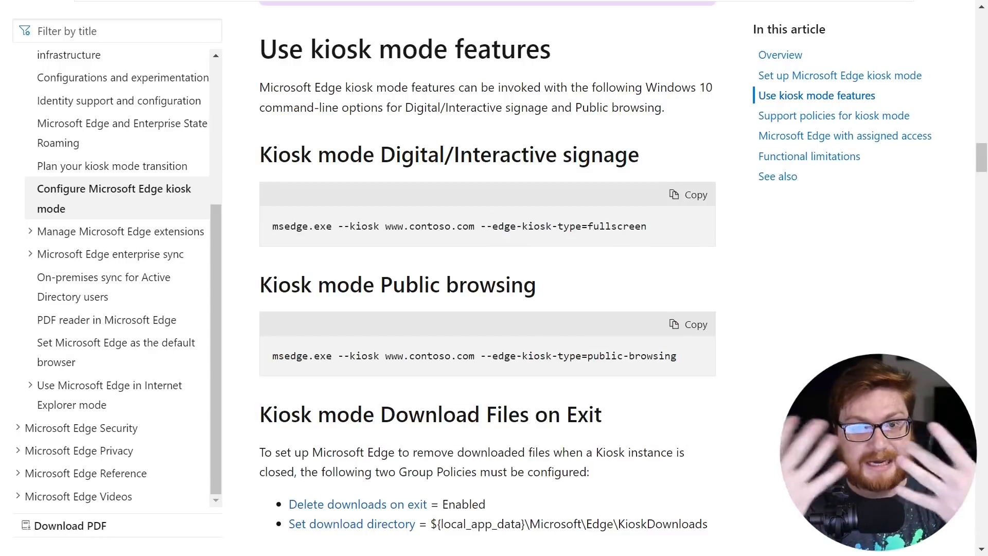
scroll(647, 275, down, 8)
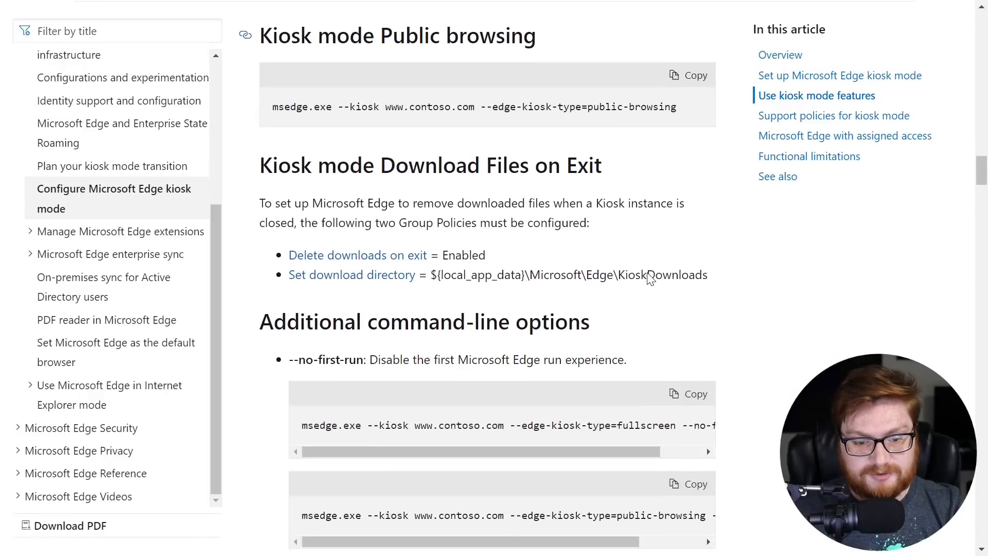
drag(260, 155, 597, 164)
click(600, 164)
scroll(398, 137, down, 2)
drag(468, 108, 585, 110)
click(586, 111)
drag(555, 196, 693, 190)
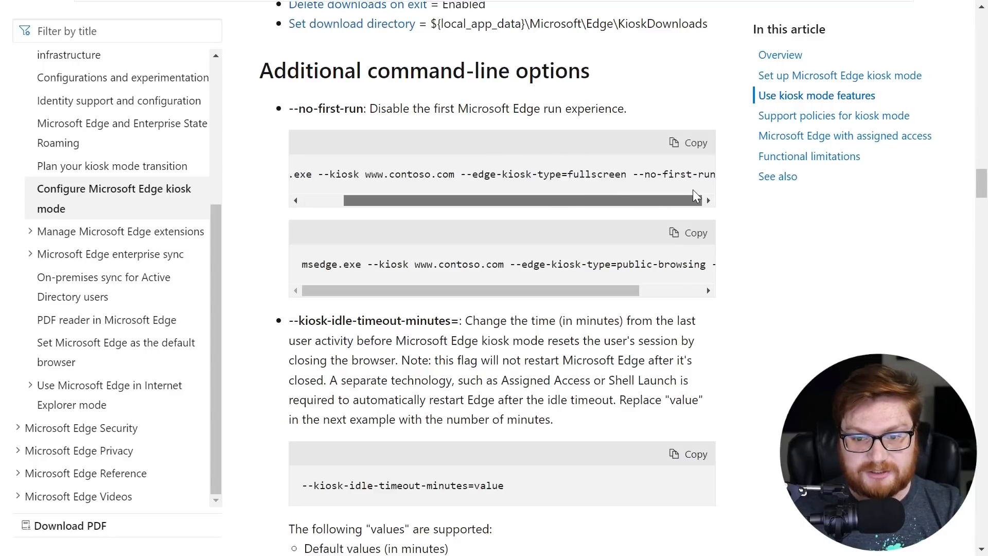
scroll(449, 220, down, 2)
drag(293, 238, 435, 237)
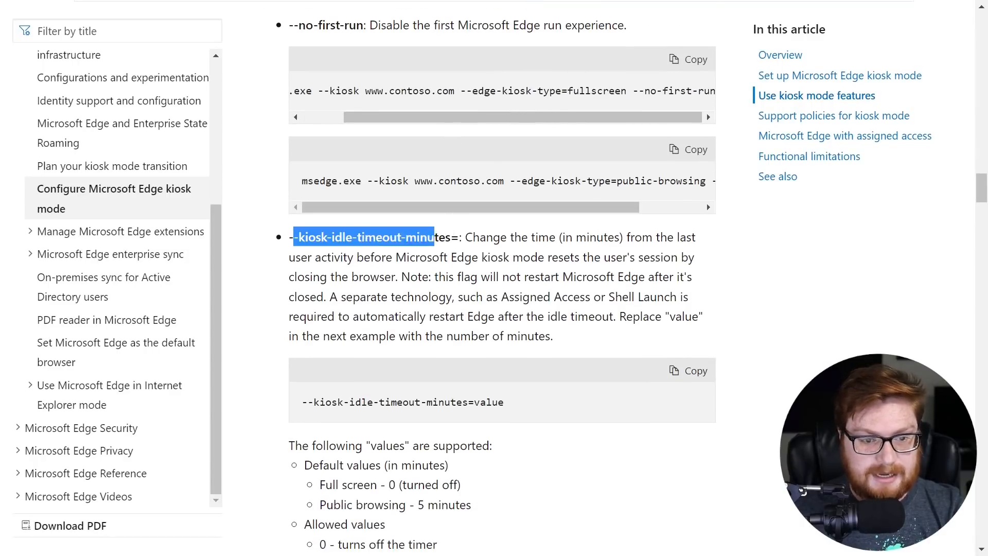
scroll(439, 270, down, 15)
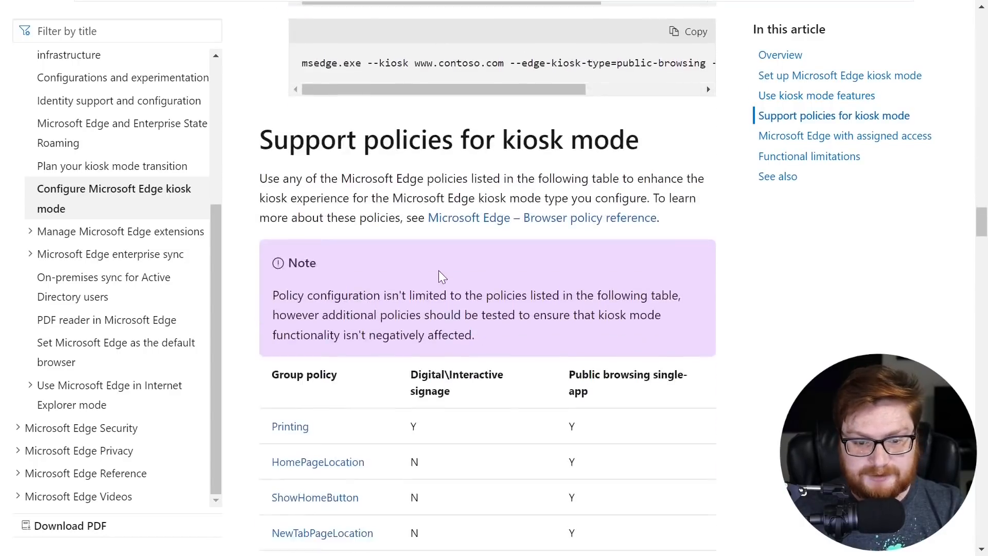
scroll(439, 270, down, 20)
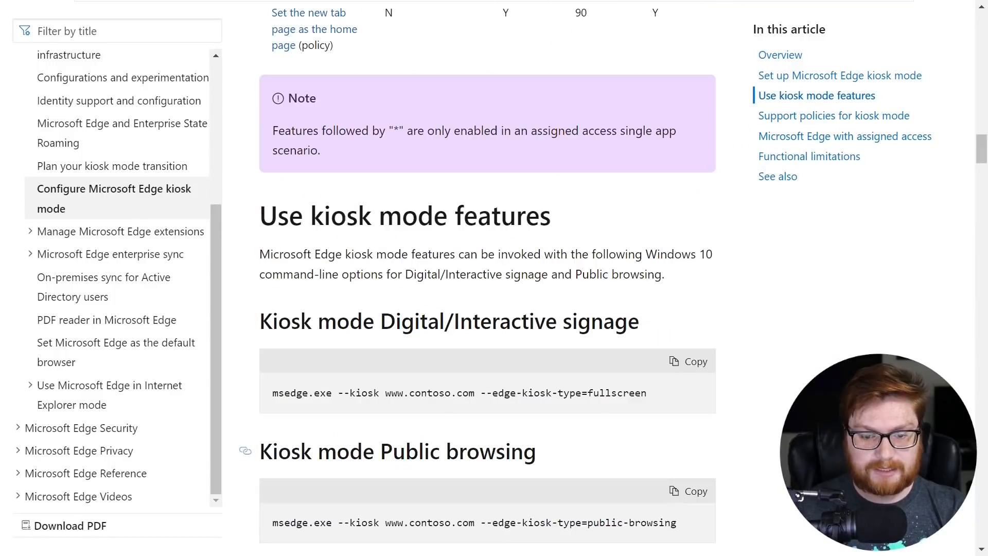
drag(480, 392, 650, 398)
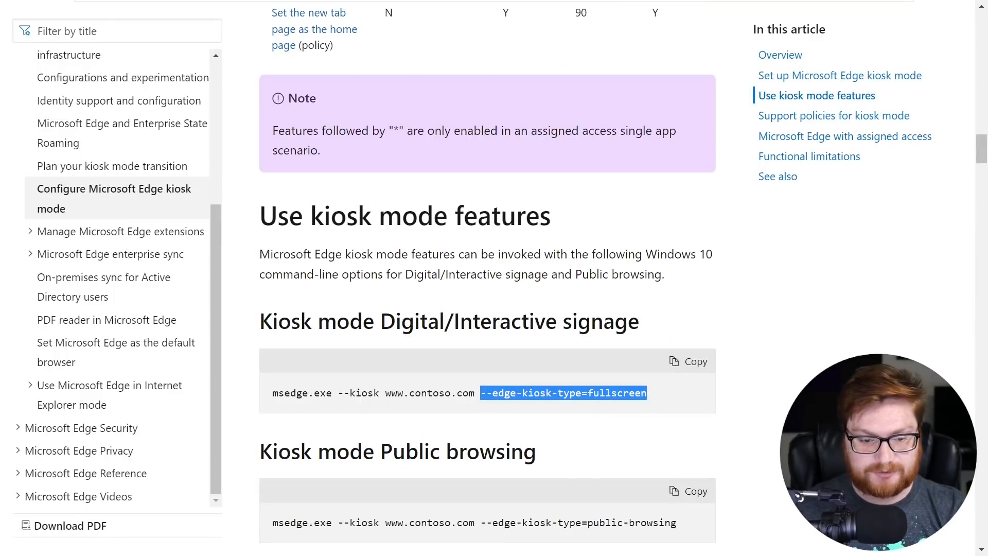
drag(338, 393, 368, 394)
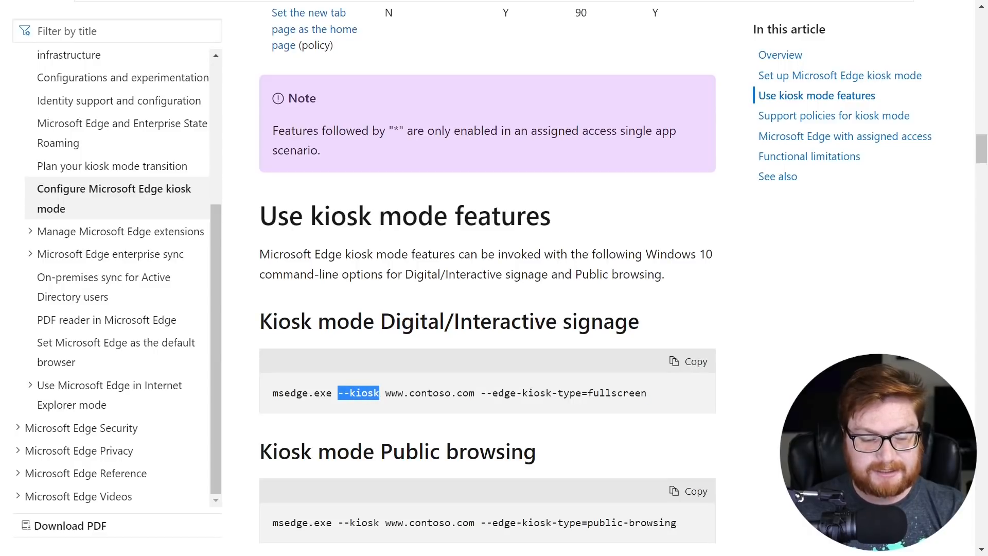
click(503, 392)
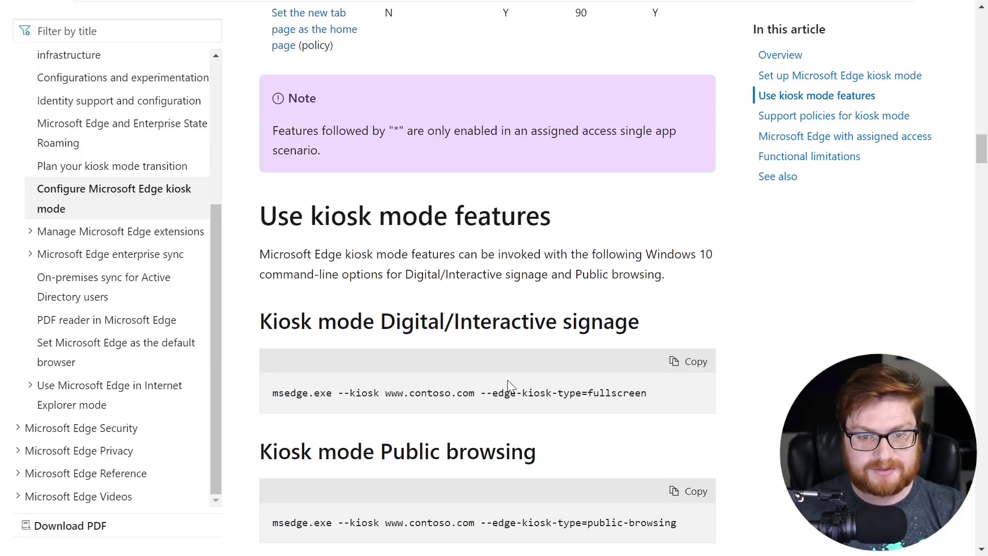
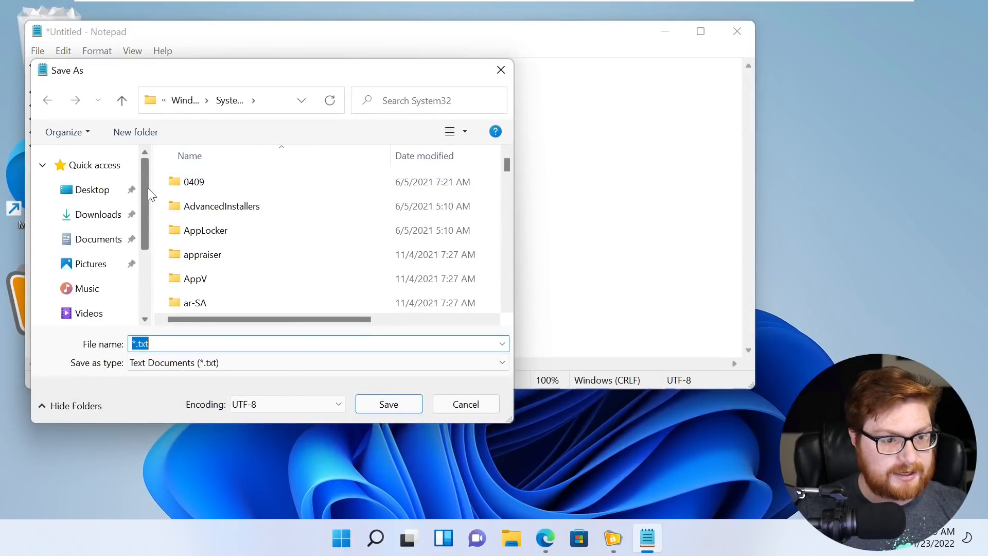
- Point the Save As dialog at the Desktop with type All Files and name index.html
click(124, 189)
click(217, 362)
click(193, 392)
click(195, 344)
text(index.html)
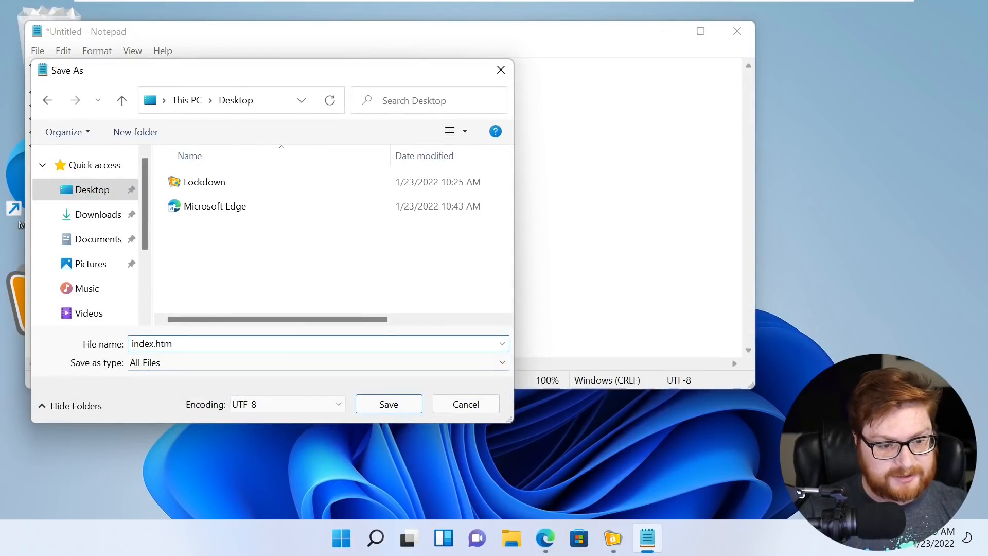
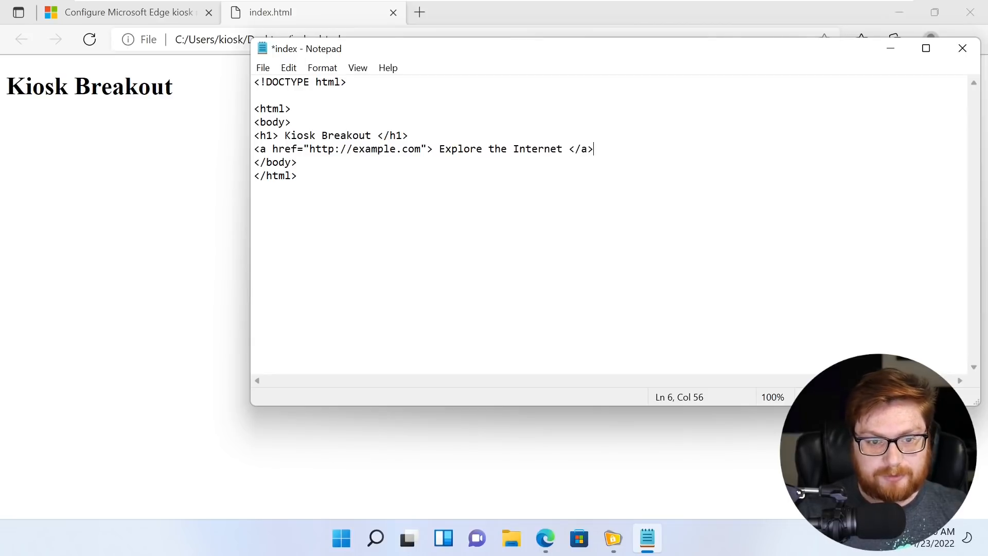
- Save index.html, reload it in Edge, and test the new Explore the Internet link to example.com
key(ctrl+s)
click(158, 186)
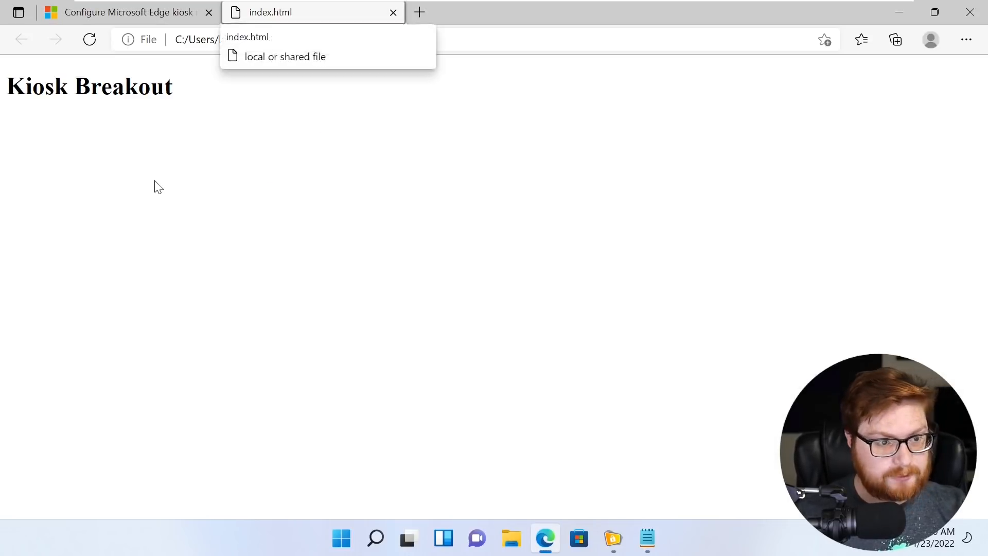
key(F5)
click(68, 124)
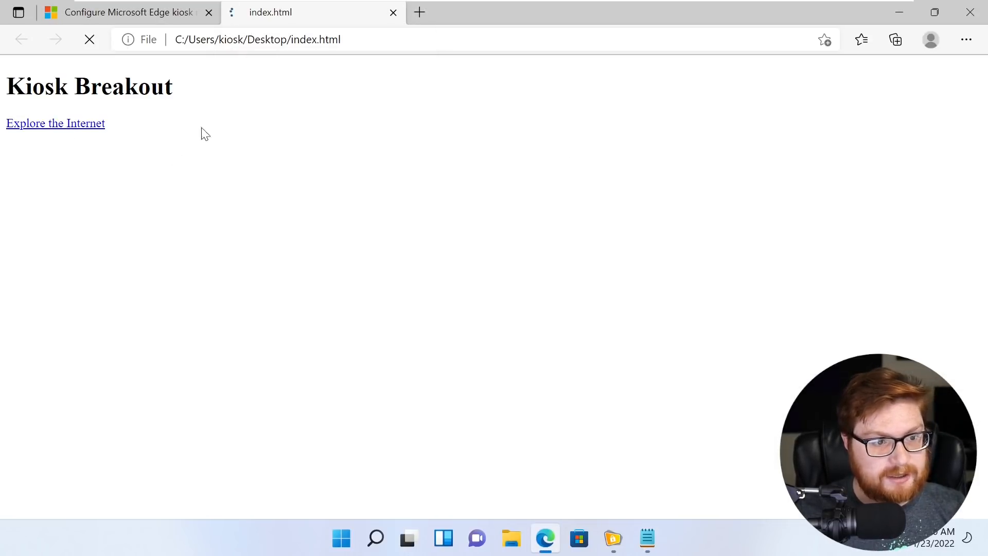
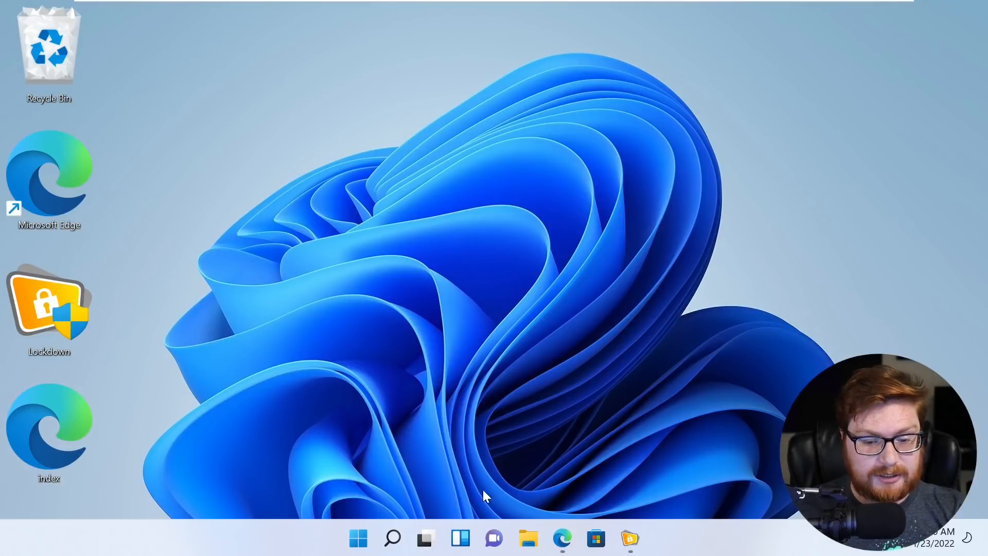
- Open the Microsoft Edge shortcut's Properties and select its full msedge.exe Target path
click(54, 204)
right_click(54, 204)
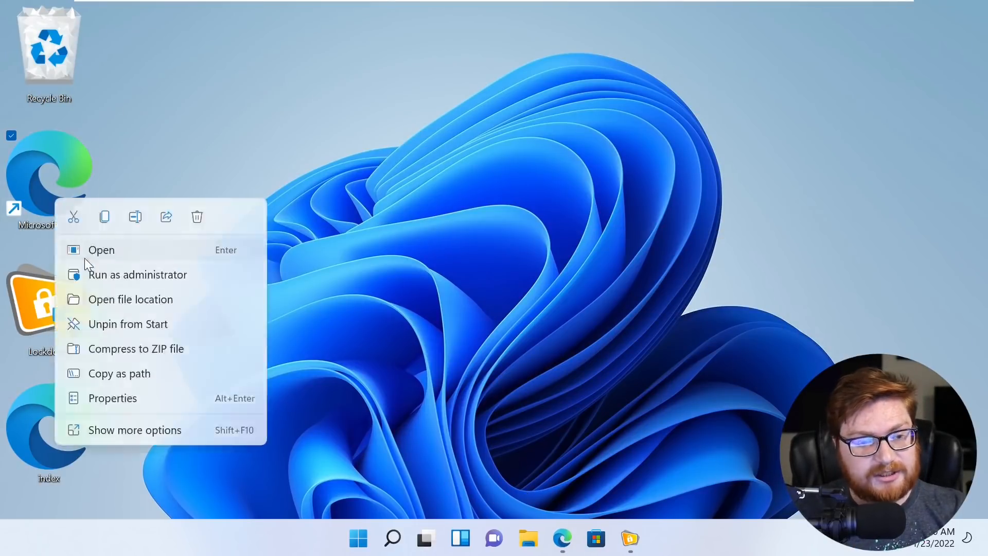
click(108, 398)
click(258, 256)
drag(137, 256, 339, 259)
click(310, 222)
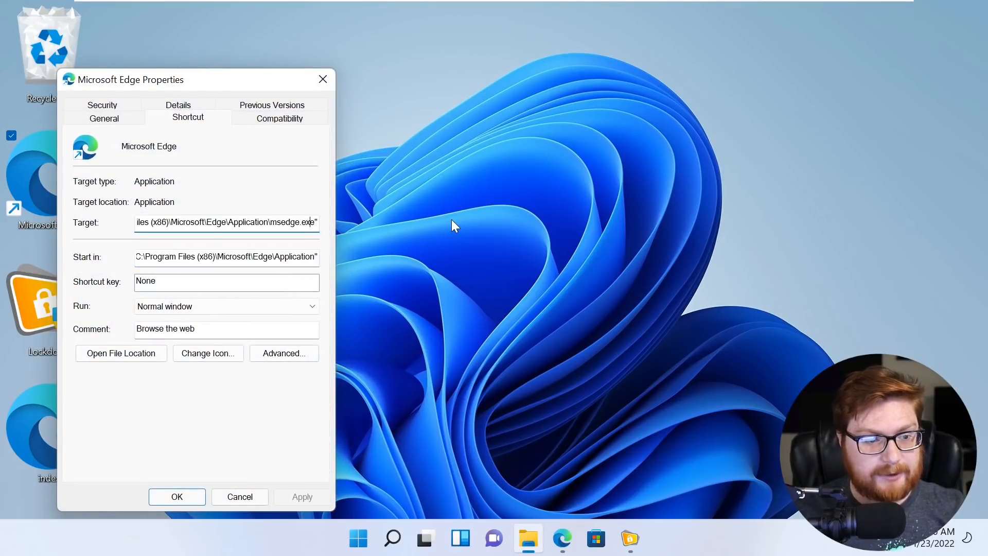
key(ctrl+a)
key(ctrl+c)
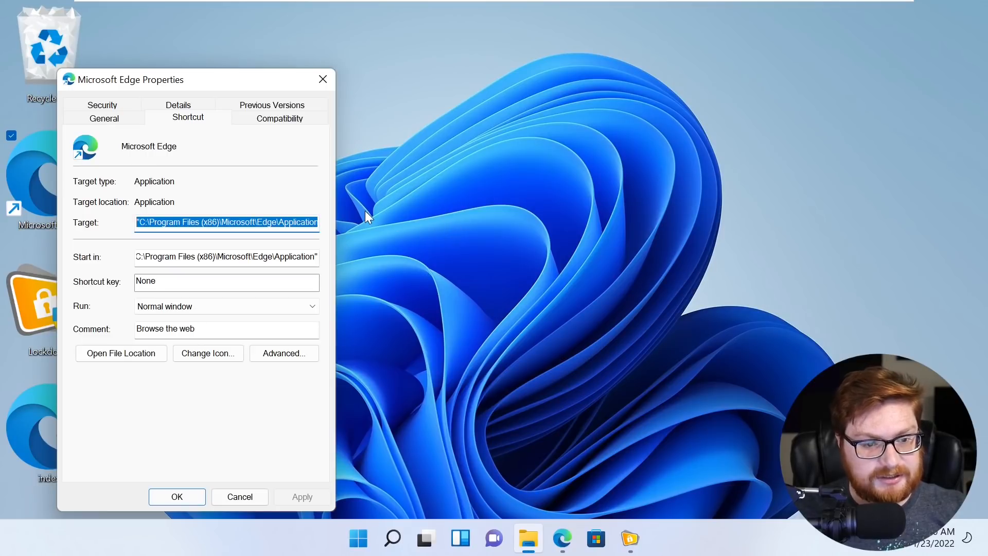
- Start a new Notepad document and paste the copied Edge path into it
key(super)
text(notepad)
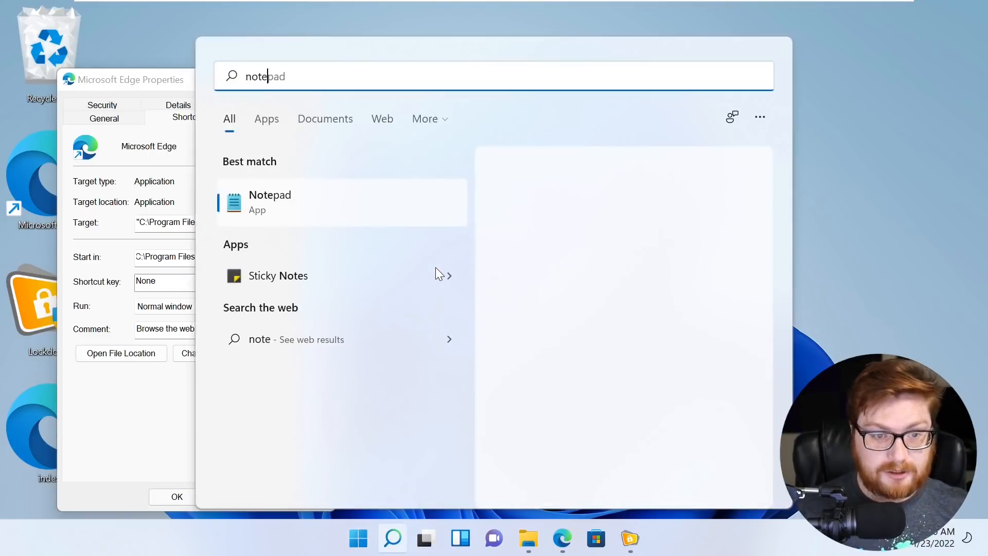
key(Return)
key(ctrl+v)
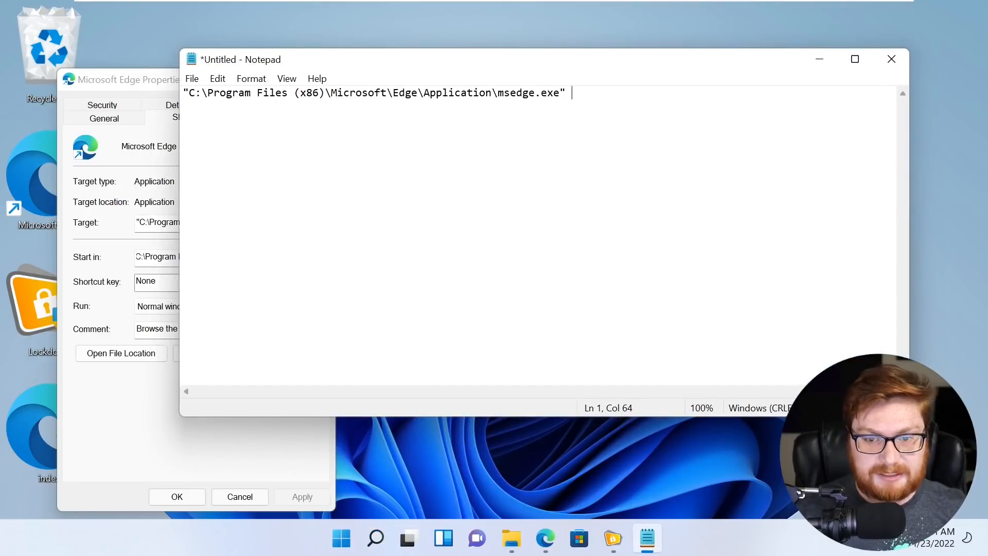
- Append --kiosk "C:\Users\kiosk\index.html" --edge-kiosk-type=fullscreen and select the whole command line
text(--kiosk)
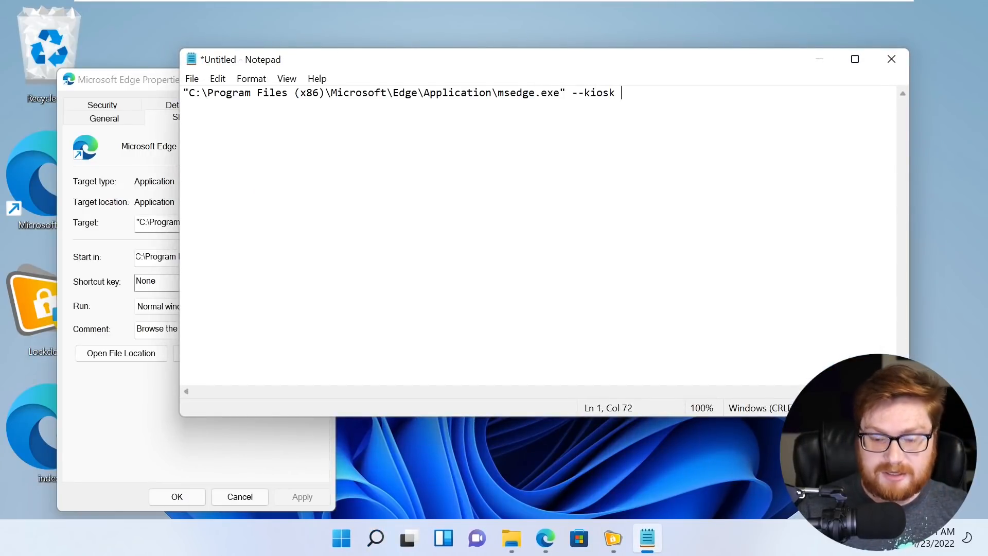
text( "C:")
key(Left)
text(C:)
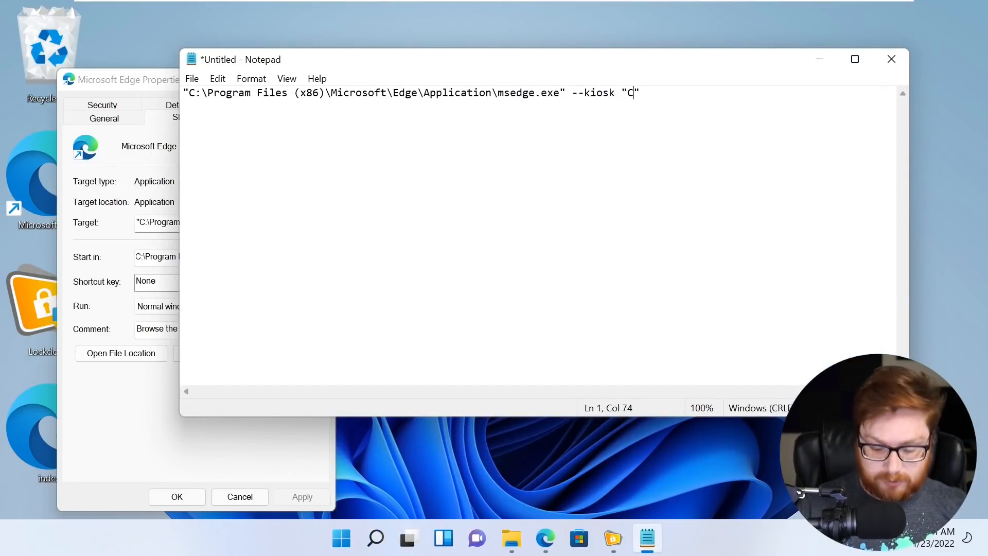
text(\User)
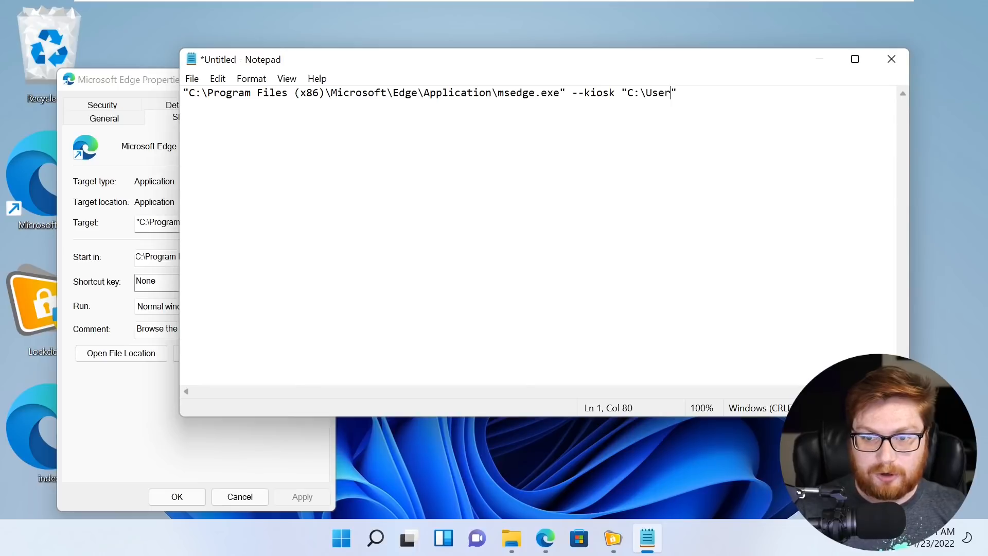
text(s\kiosk\index.)
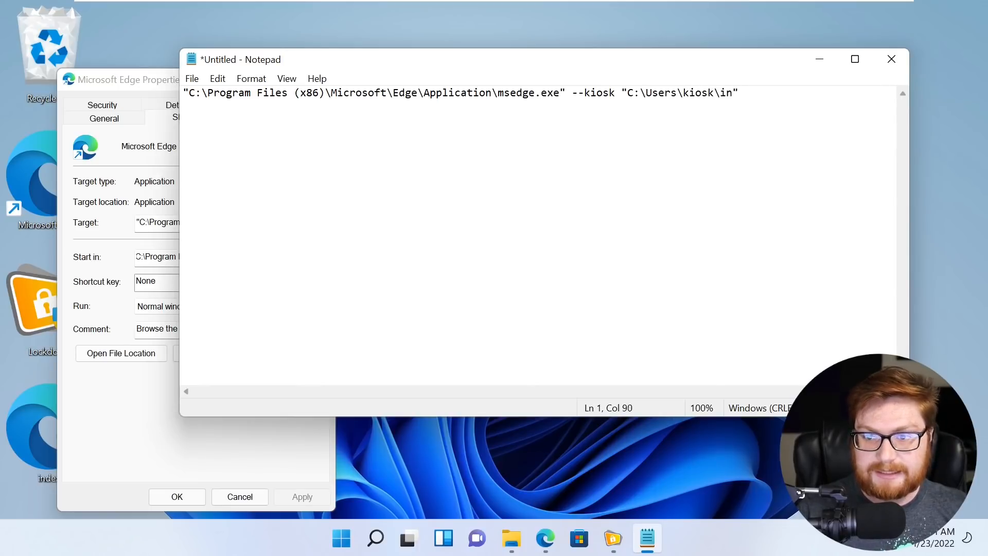
text(html)
key(Right)
text(--e)
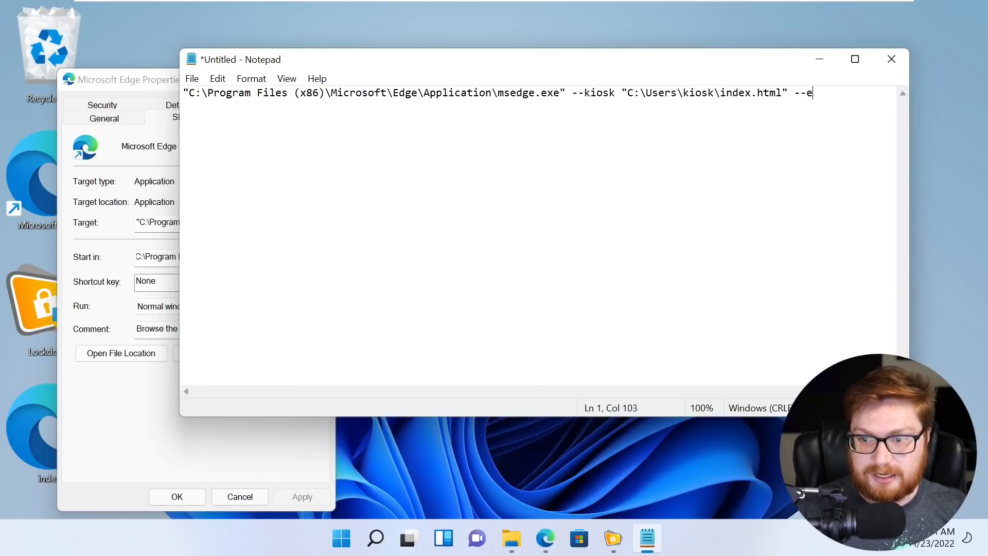
text(dge-kiosk-ty)
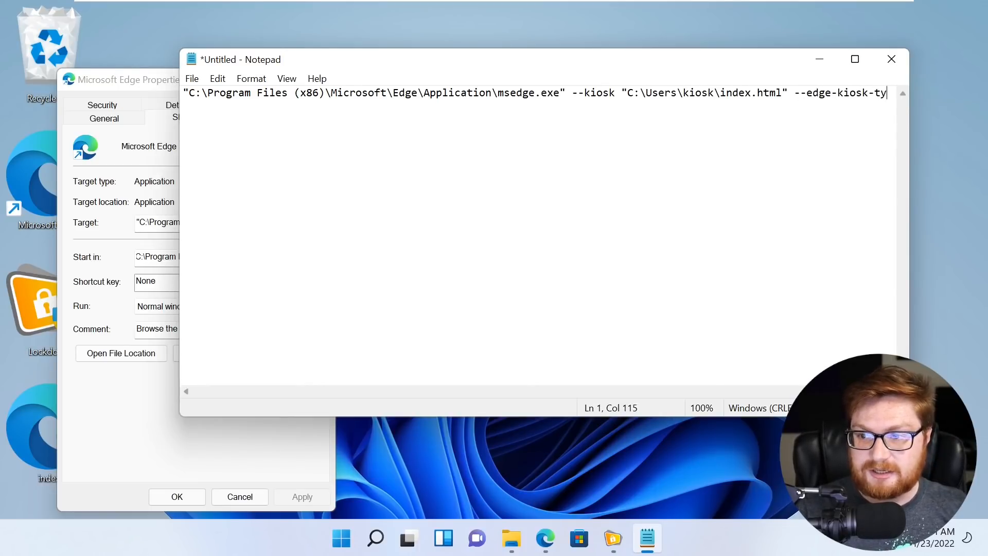
text(pe=fullscreen)
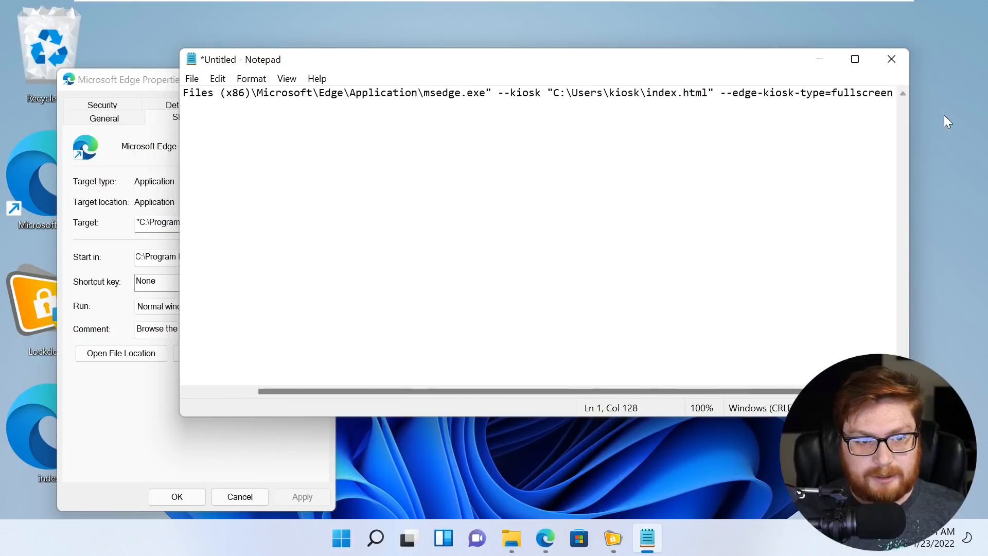
key(shift+Home)
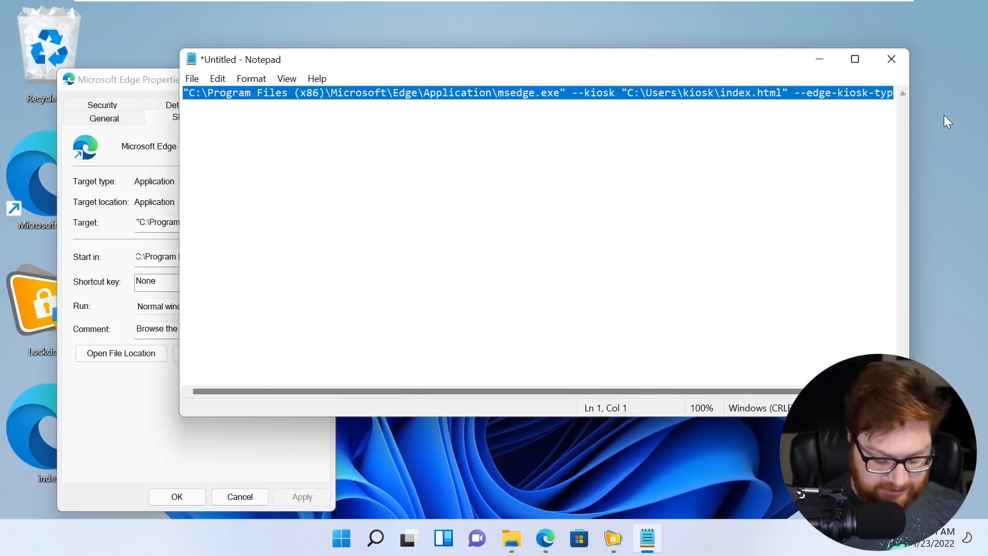
- In the Lockdown Tool, browse for the Windows Shell custom app and pick Microsoft Edge
click(616, 539)
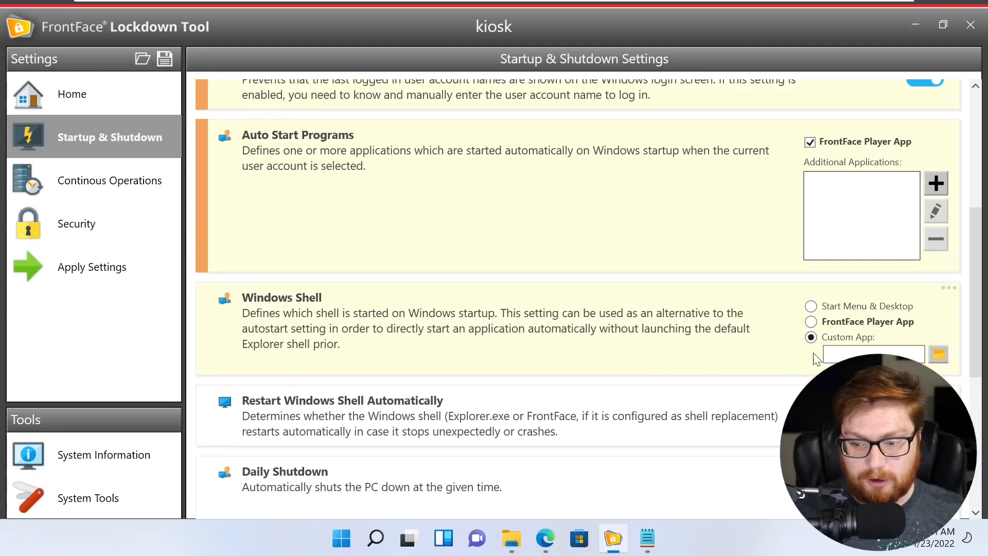
click(938, 355)
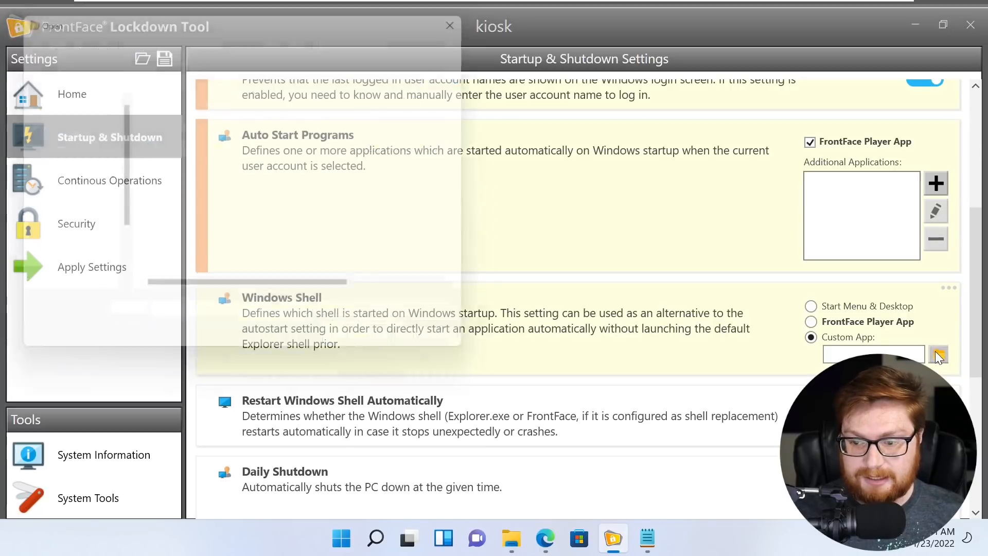
double_click(272, 147)
double_click(855, 354)
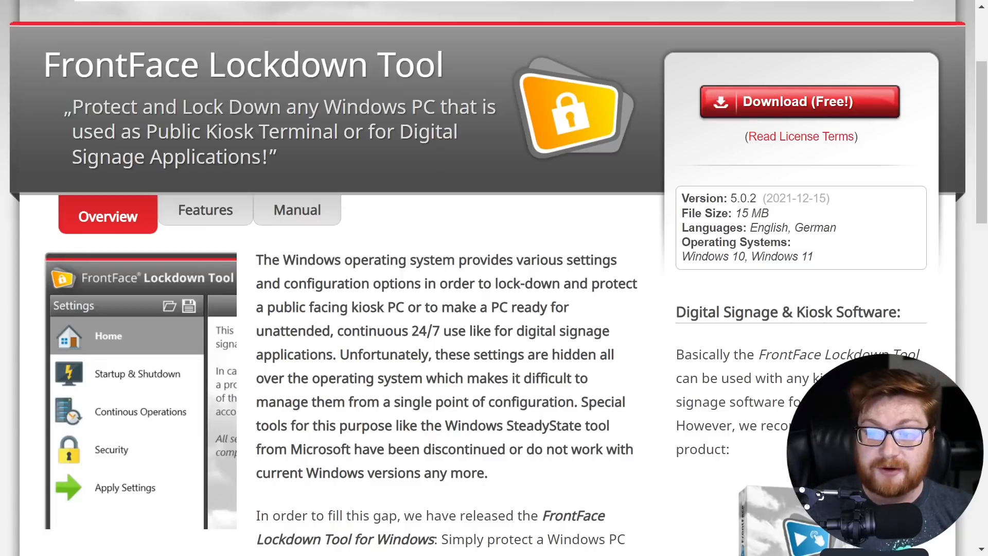
- Highlight the 2021-12-15 release date on the product page, then exit Edge's full screen
drag(763, 199, 830, 199)
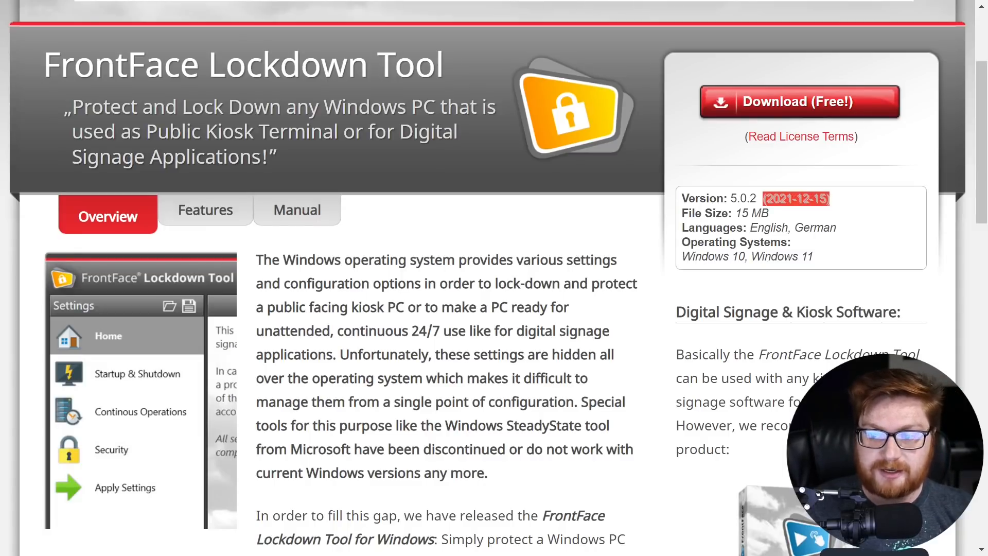
click(835, 200)
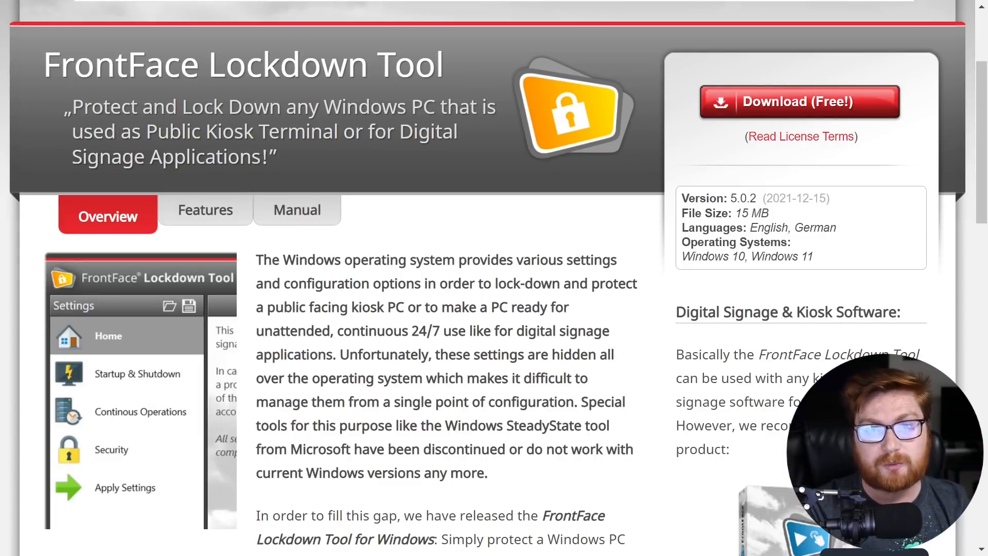
key(F11)
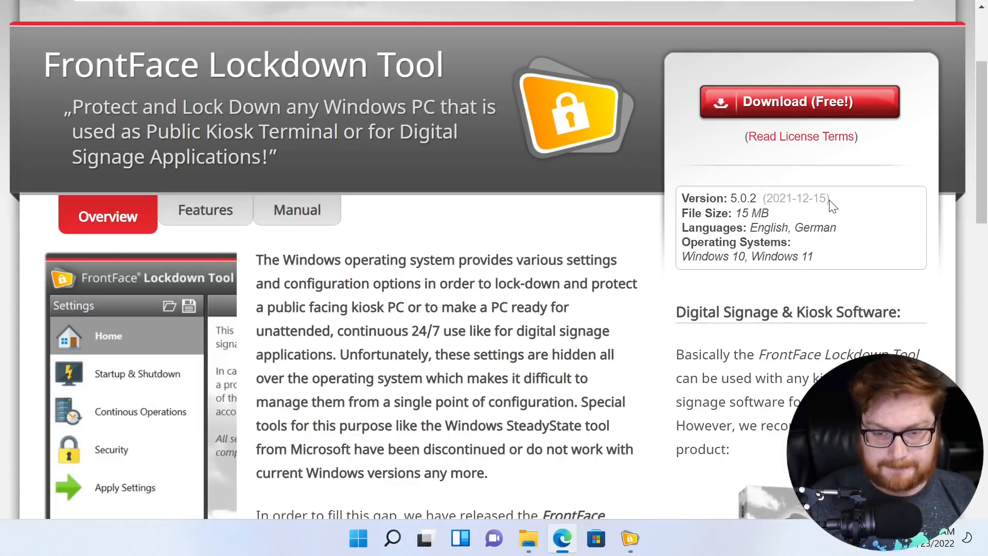
- Try Edge's main menu, address bar, Favorites and Collections, leaving the page unchanged
click(967, 41)
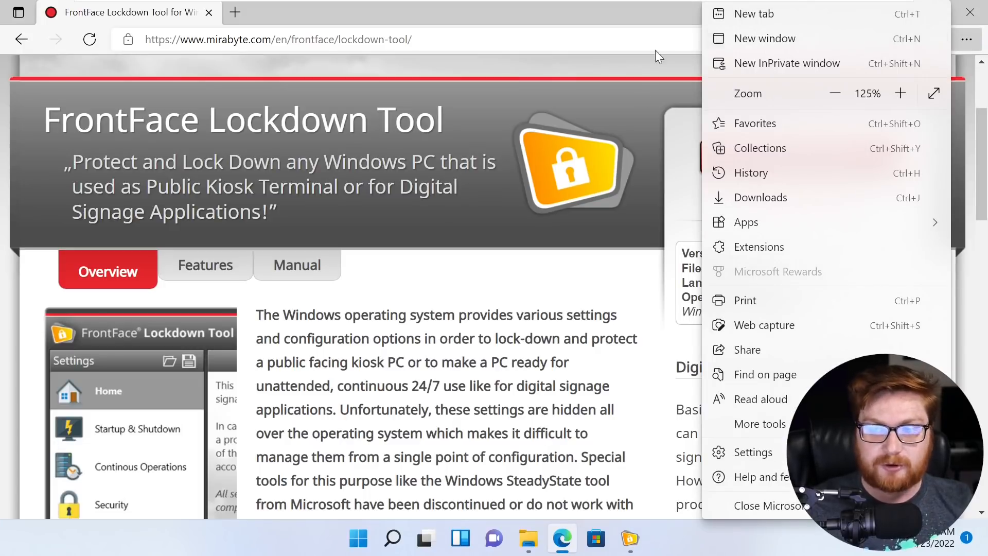
key(ctrl+l)
text(sdgasd)
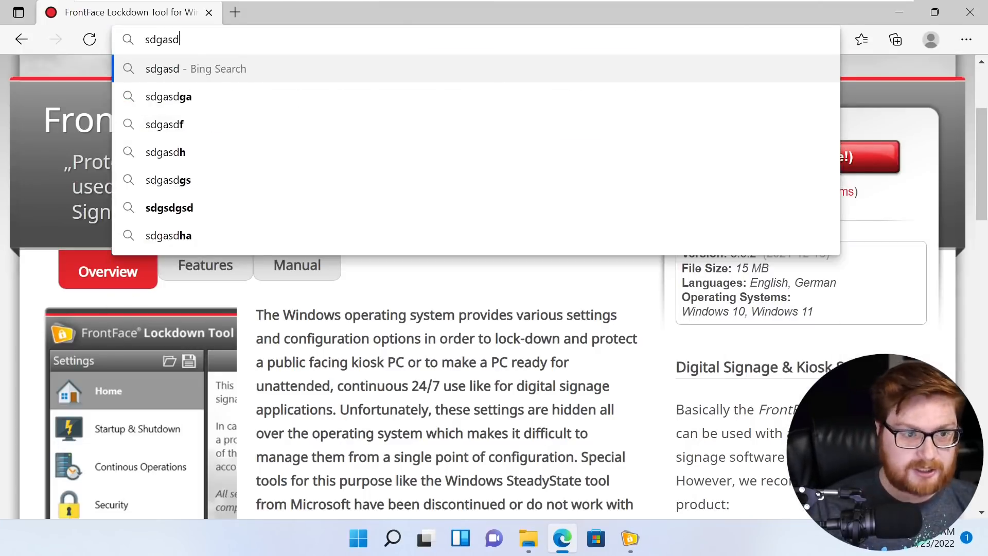
key(Escape)
click(863, 45)
click(889, 41)
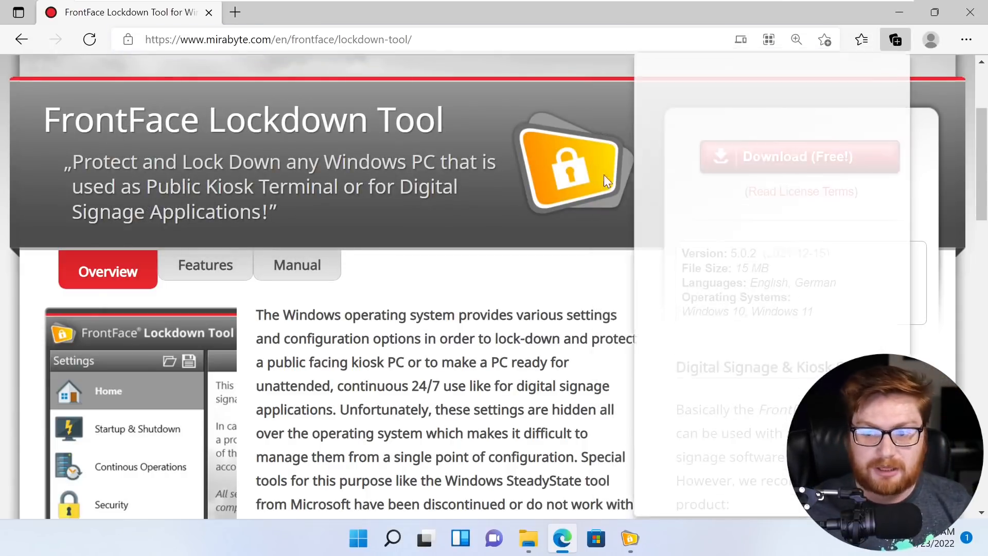
click(595, 187)
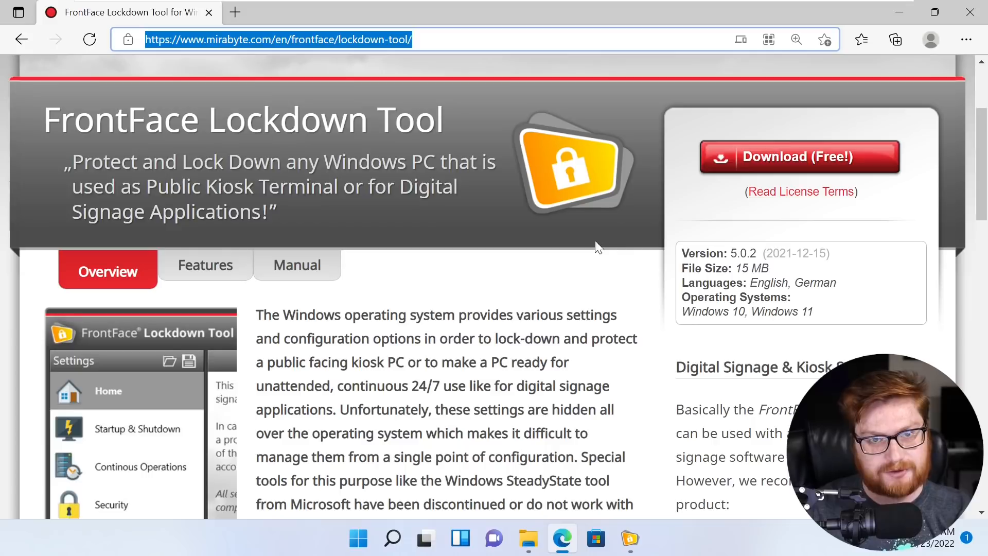
- Highlight the release date again, then minimize Edge to reveal the Lockdown Tool
click(784, 252)
mouse_move(761, 253)
mouse_down()
mouse_move(832, 260)
mouse_move(763, 255)
mouse_up()
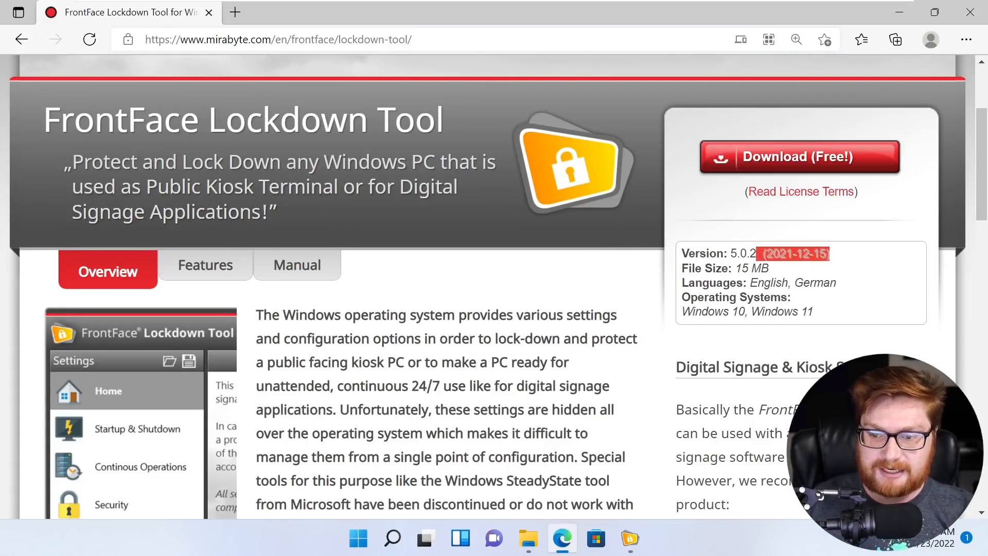
click(761, 254)
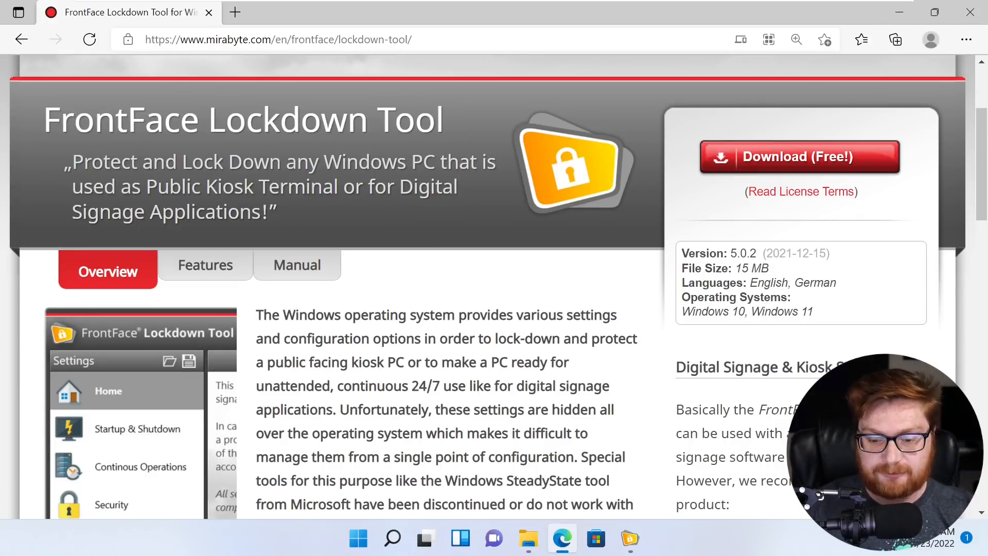
click(885, 14)
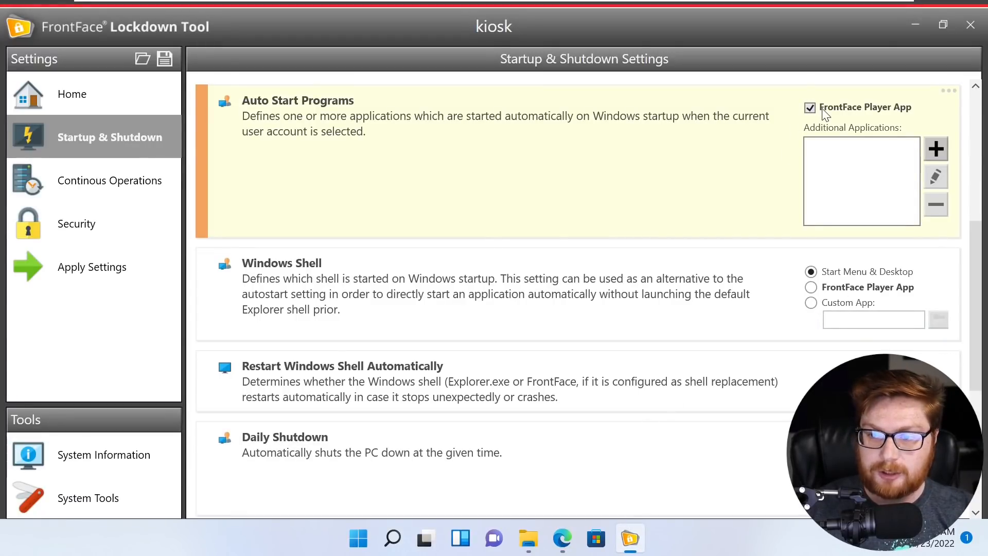
- Stop FrontFace Player App from auto-starting and switch the Windows Shell to Custom App
click(837, 111)
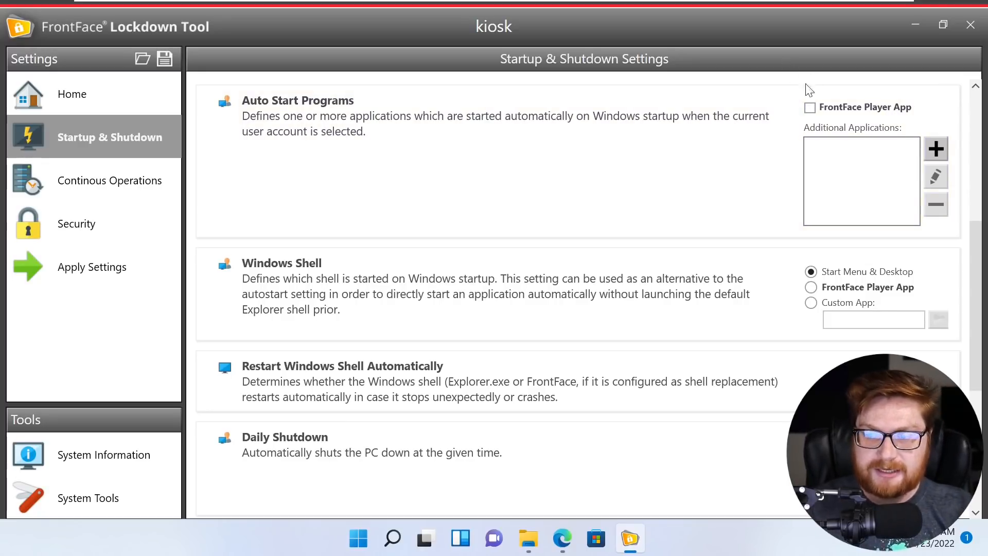
click(936, 149)
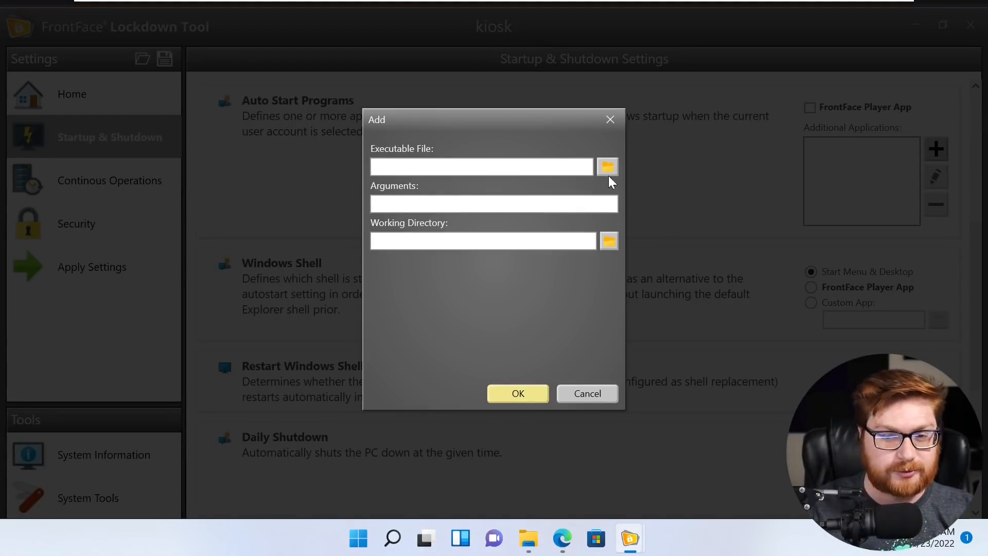
click(609, 120)
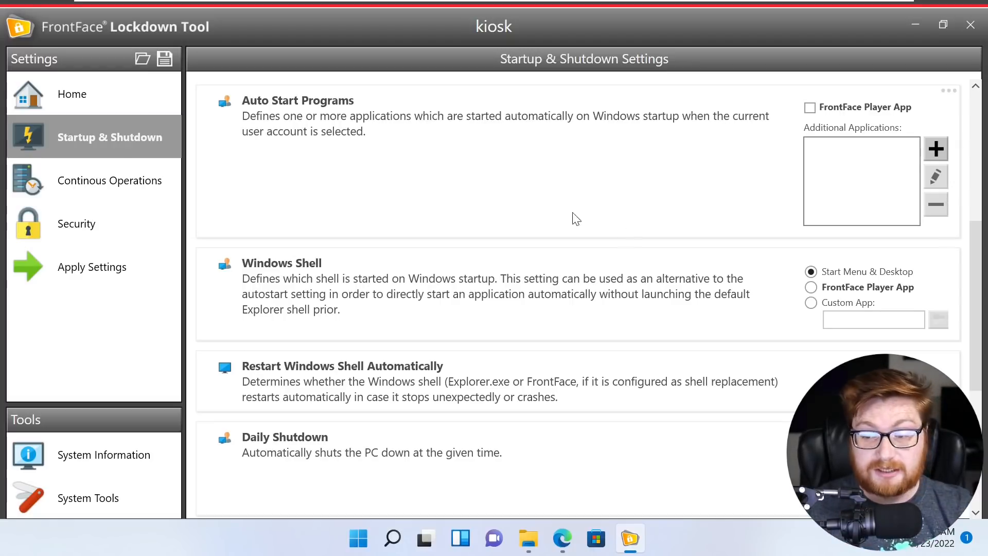
click(812, 304)
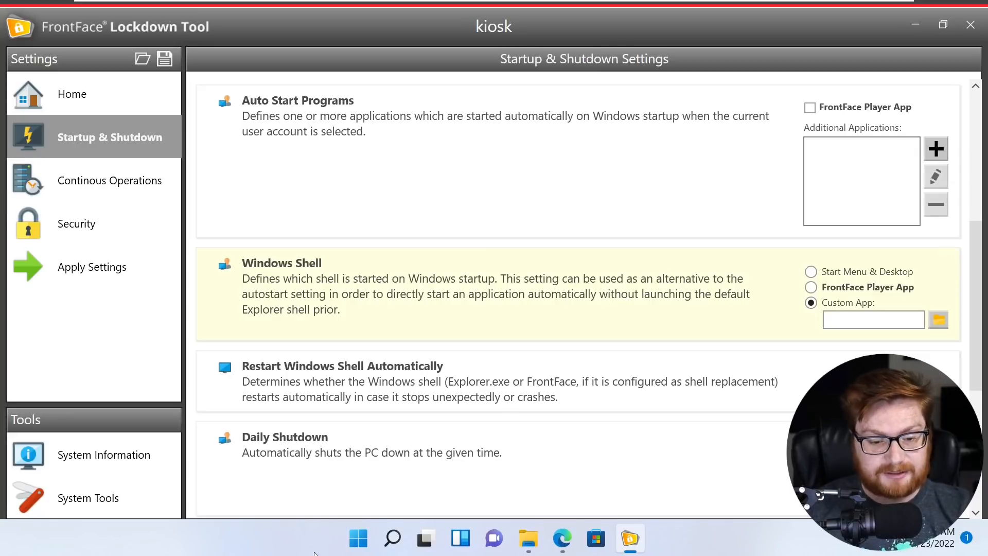
- Keep Custom App selected, browse the Desktop, and pick the Microsoft Edge shortcut
click(812, 287)
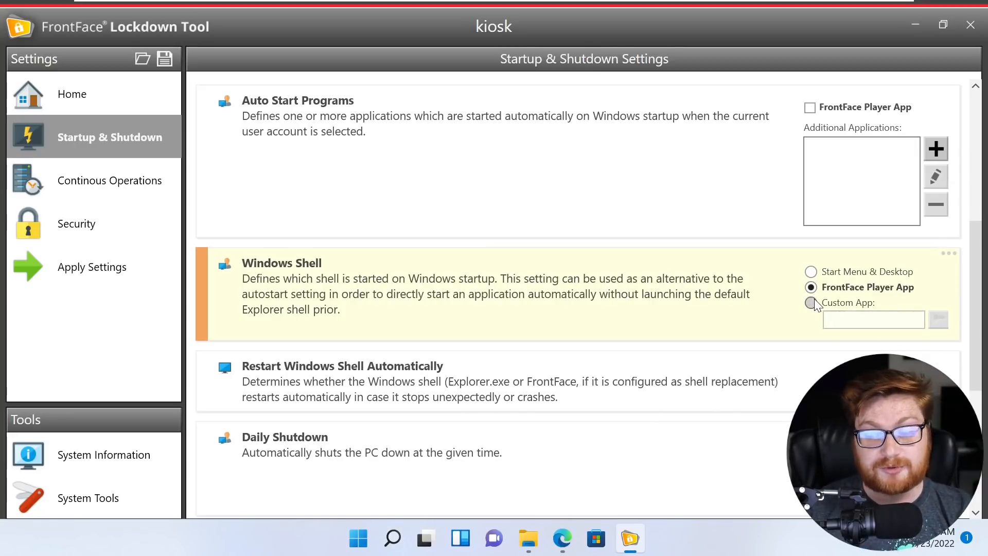
click(812, 303)
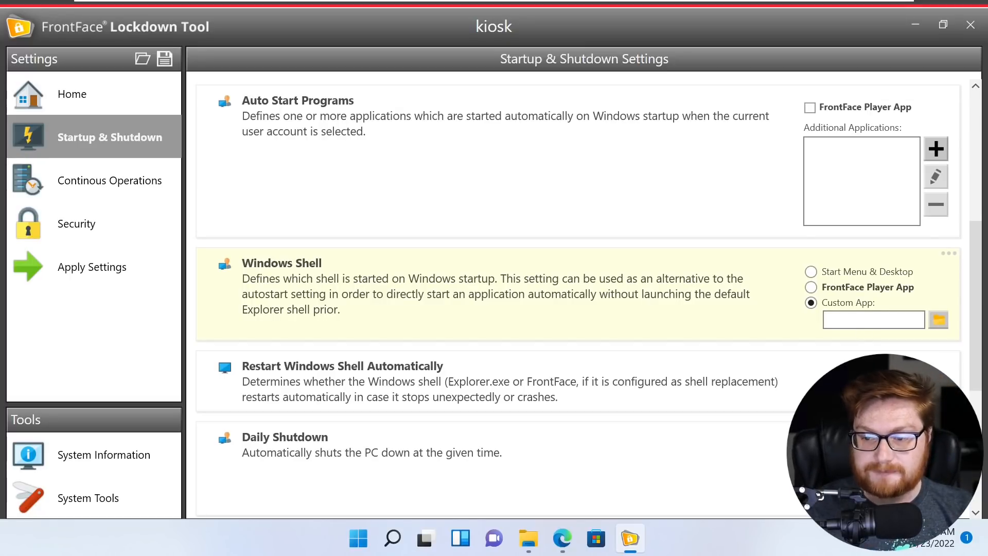
click(942, 320)
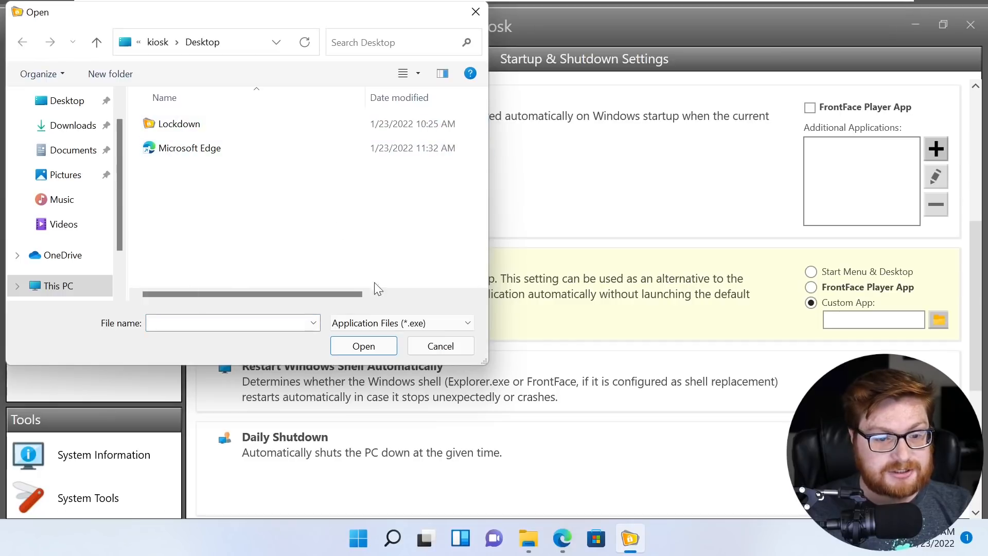
click(379, 320)
click(331, 269)
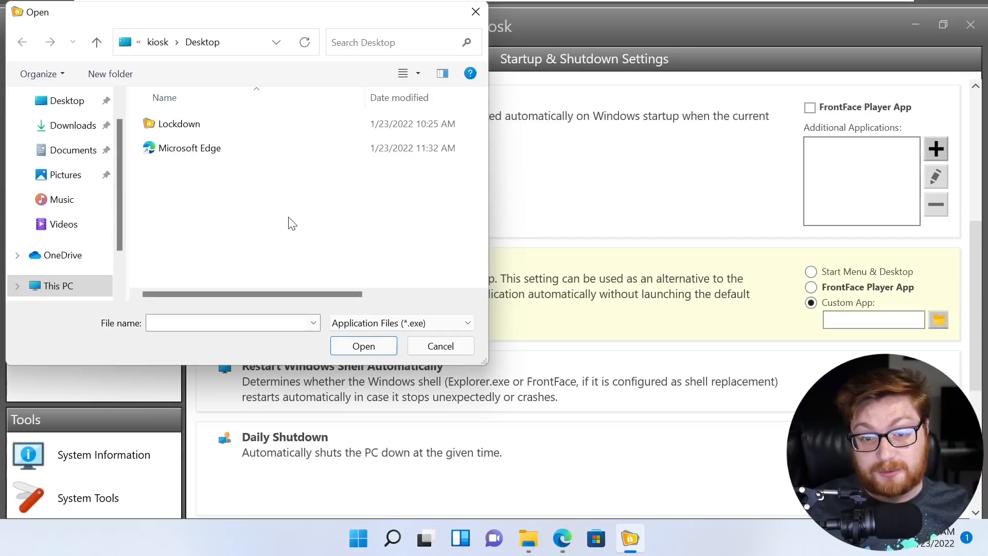
click(189, 157)
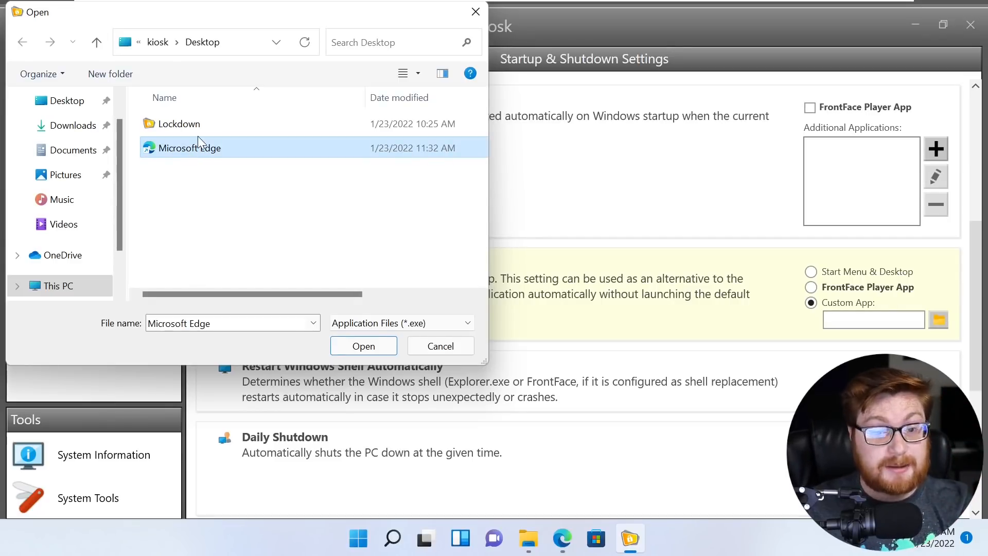
- Append --kiosk --edge-kiosk-type=fullscreen to the Edge shortcut's Target and apply it
right_click(203, 151)
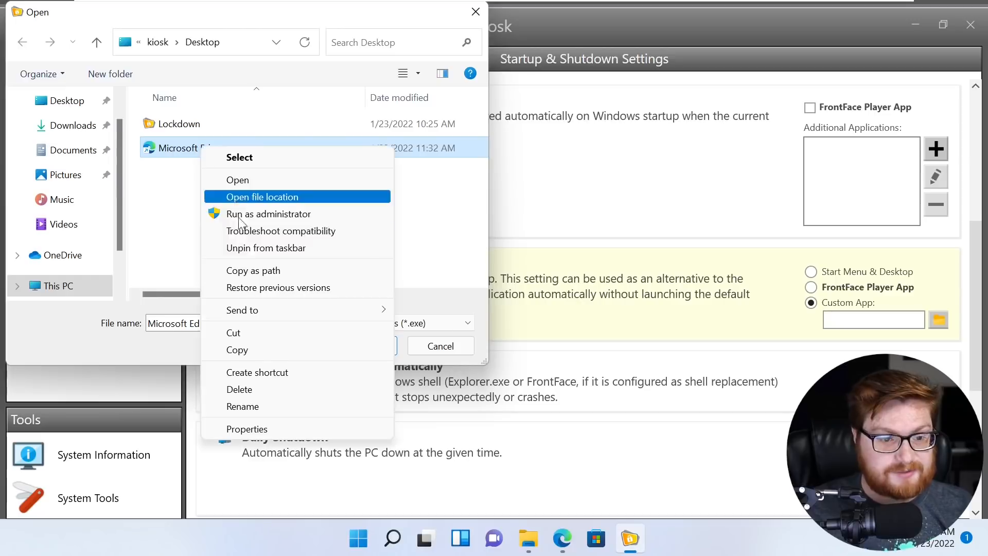
click(247, 429)
key(End)
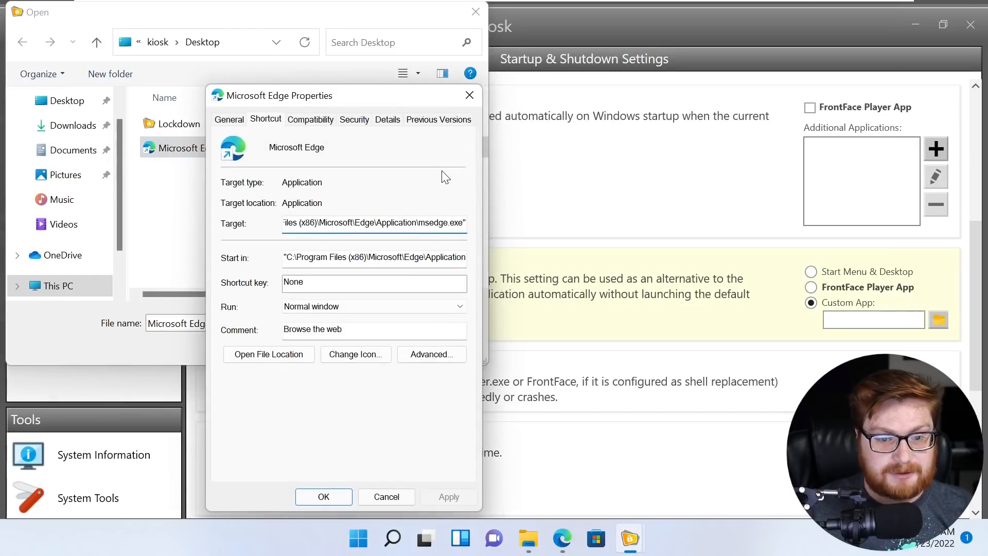
text(--kiosk)
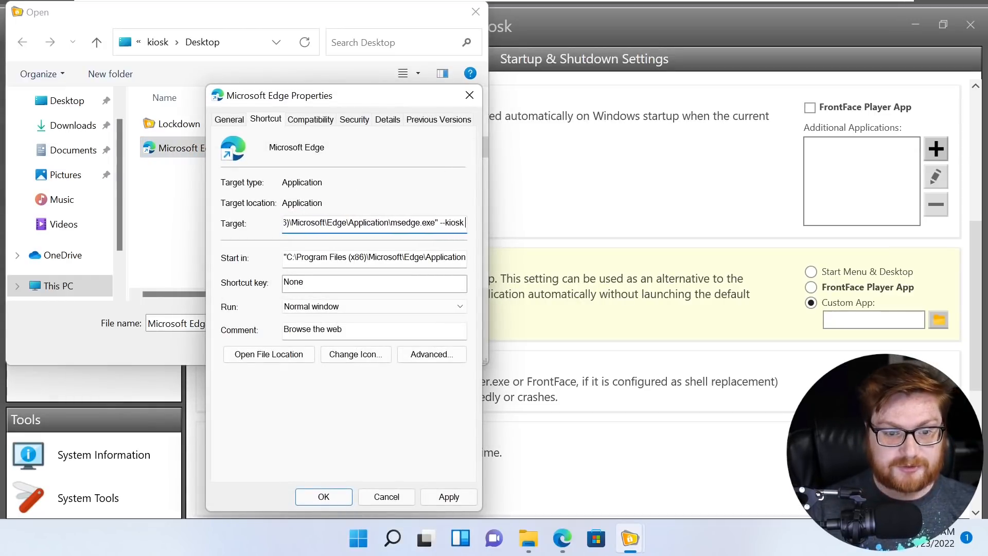
text( --ed)
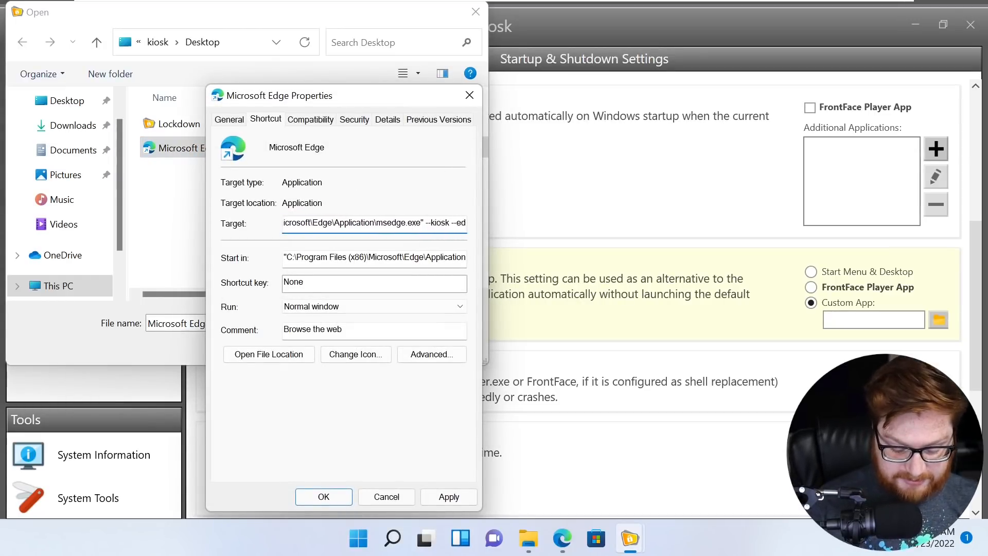
text(ge-k)
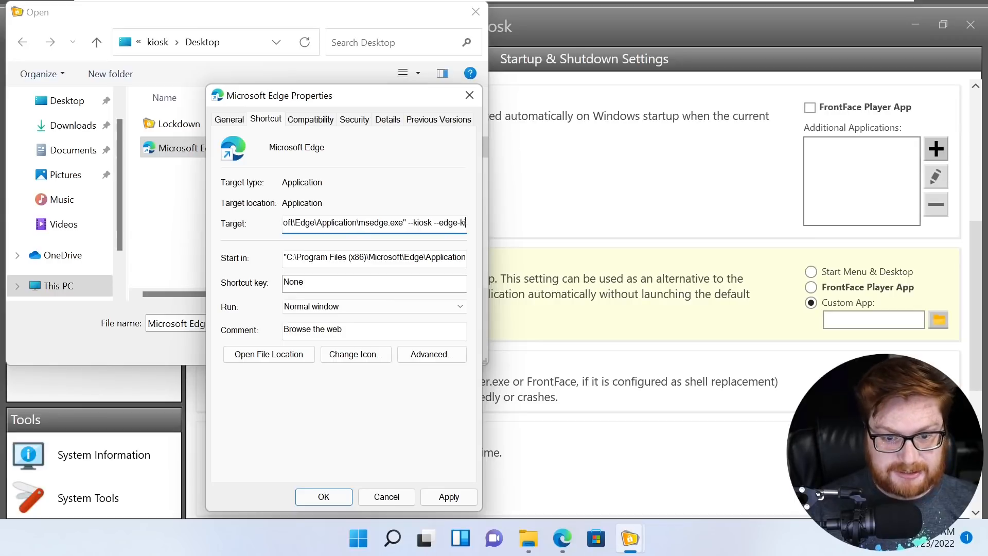
text(iosk-typ)
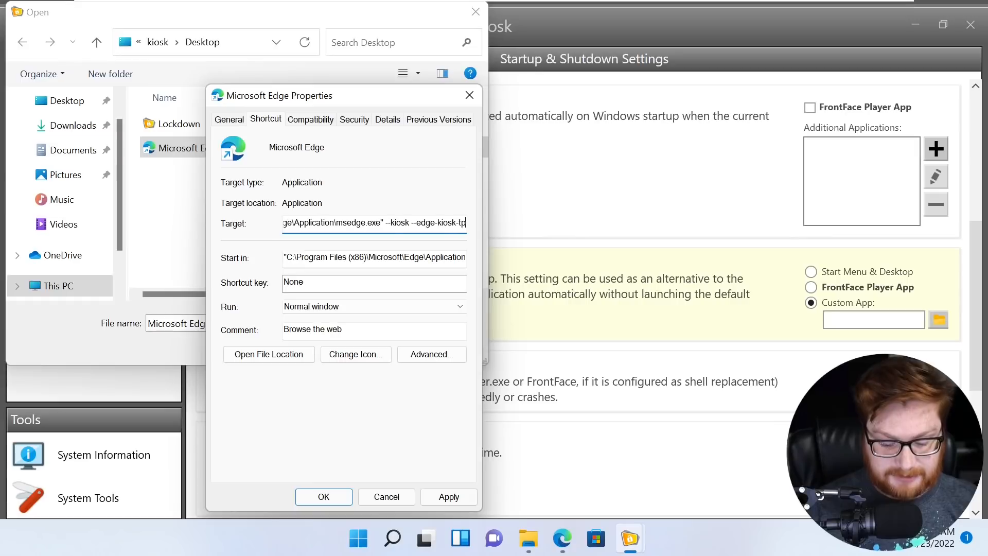
text(e=fullscreen)
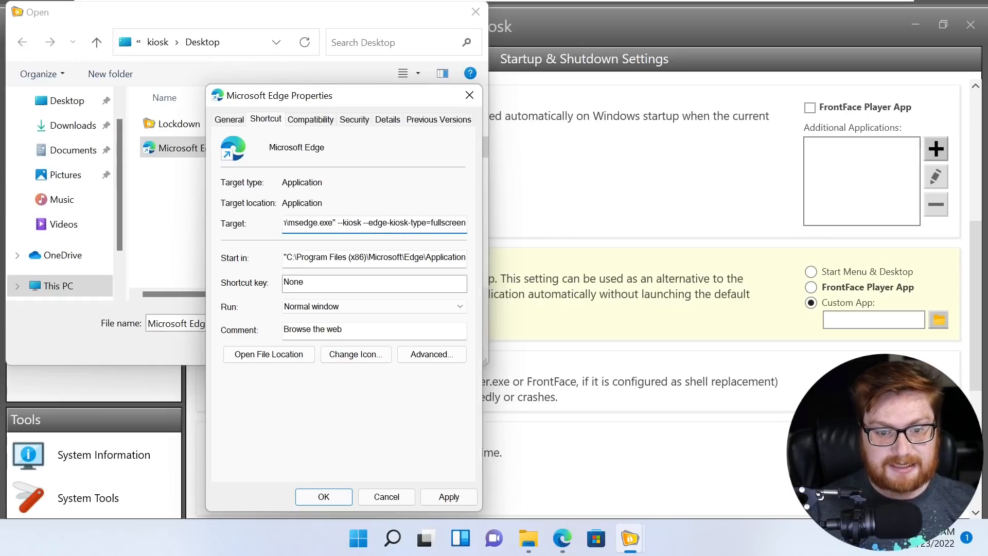
click(449, 495)
click(304, 495)
- Use the Edge shortcut as the custom shell and verify the path ends in msedge.exe
double_click(223, 152)
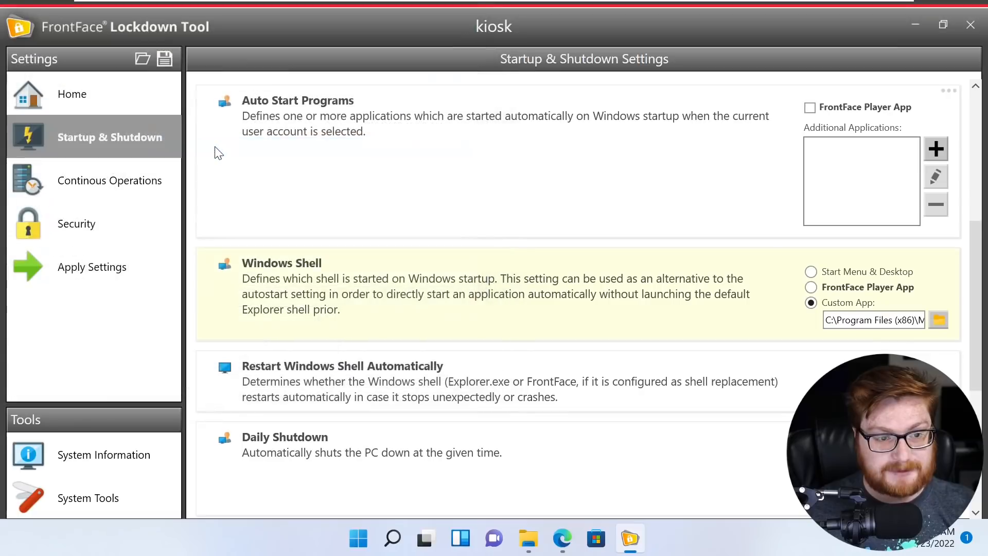
click(901, 321)
drag(872, 320, 914, 319)
click(923, 318)
click(916, 319)
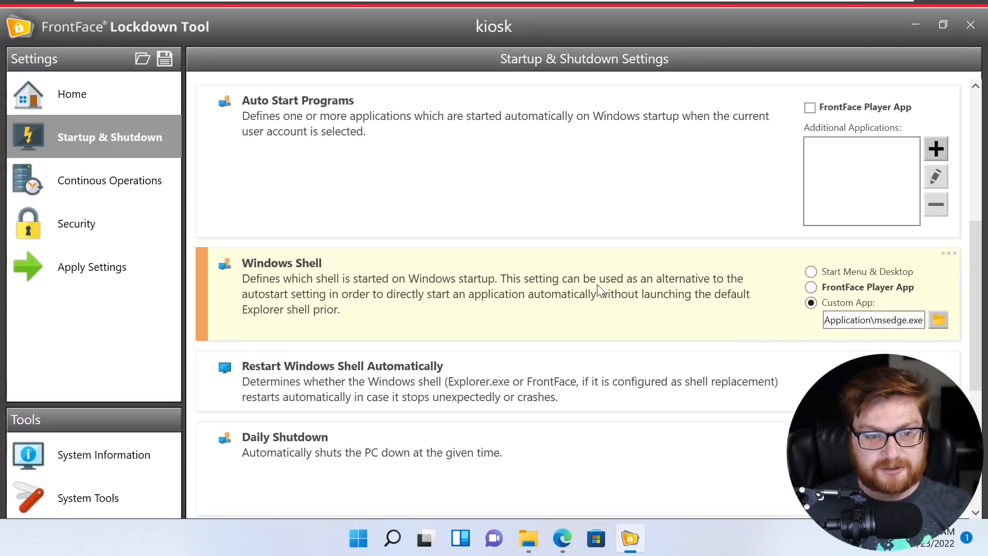
- Scroll through the Lockdown Tool settings list and return to the top
scroll(597, 291, down, 2)
drag(825, 208, 871, 209)
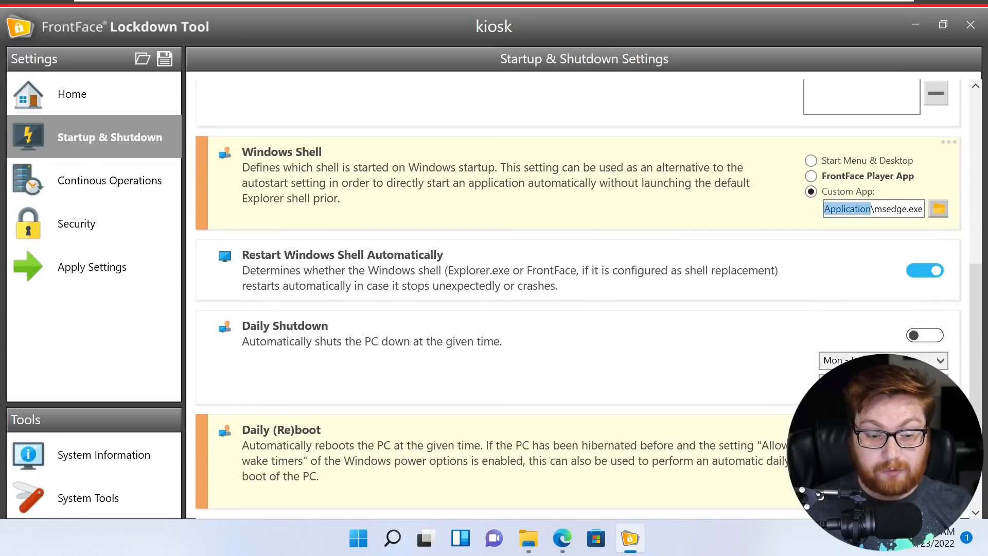
scroll(647, 233, down, 3)
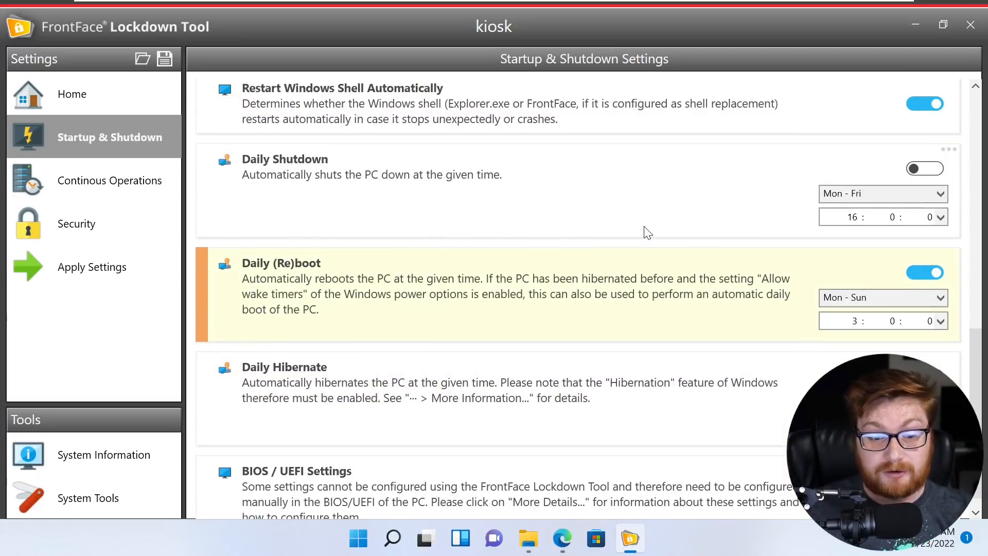
scroll(638, 258, up, 10)
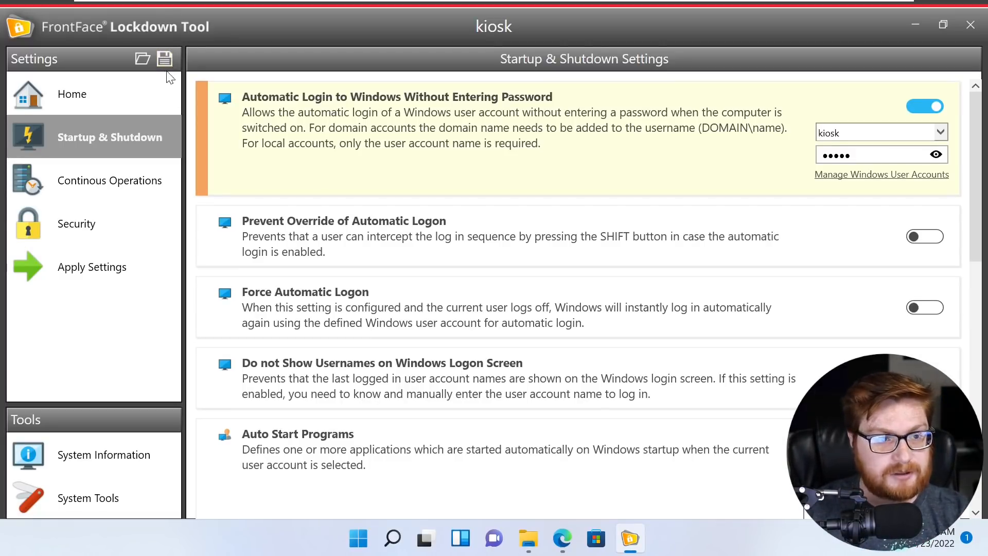
- Save the current settings as a profile file named 'profile' on the Desktop
click(166, 58)
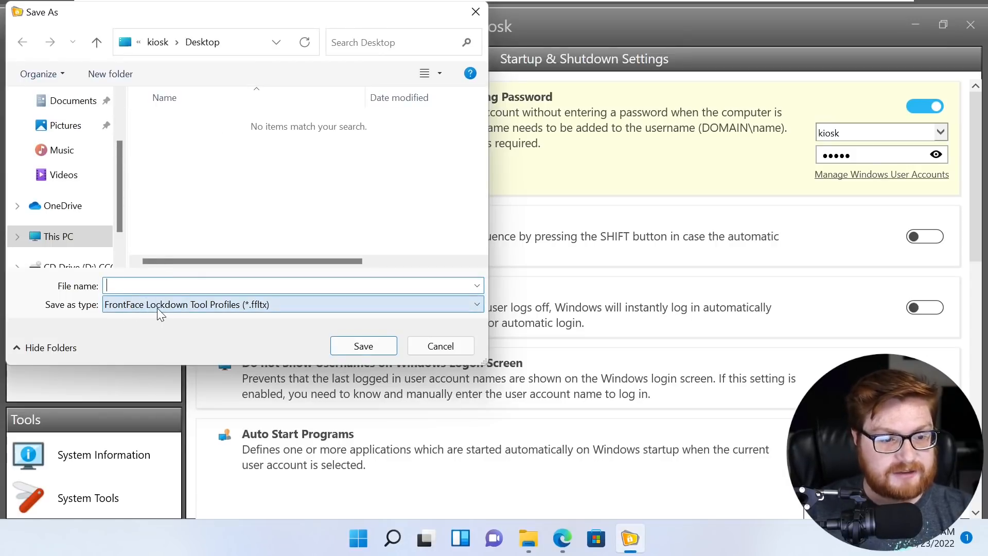
text(pr)
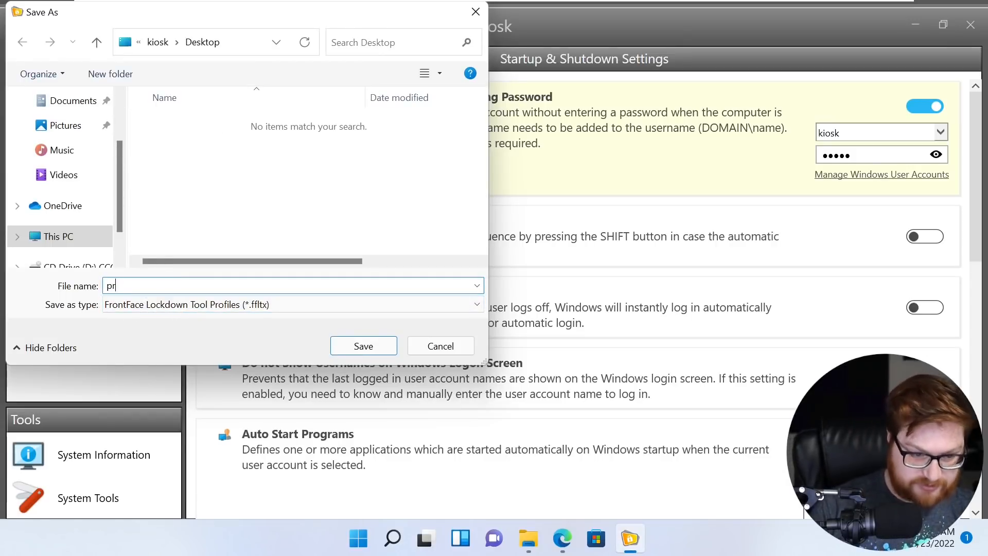
text(ofile)
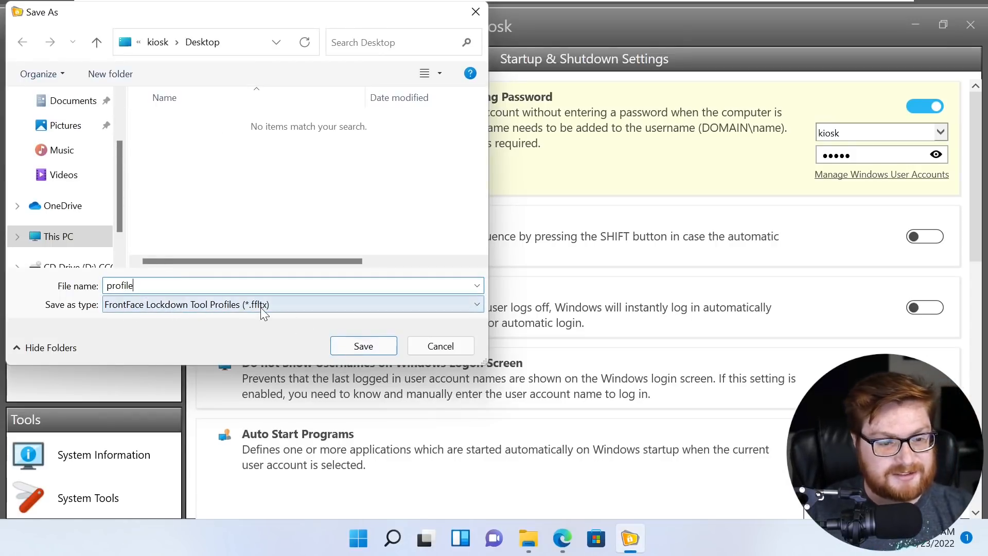
click(363, 350)
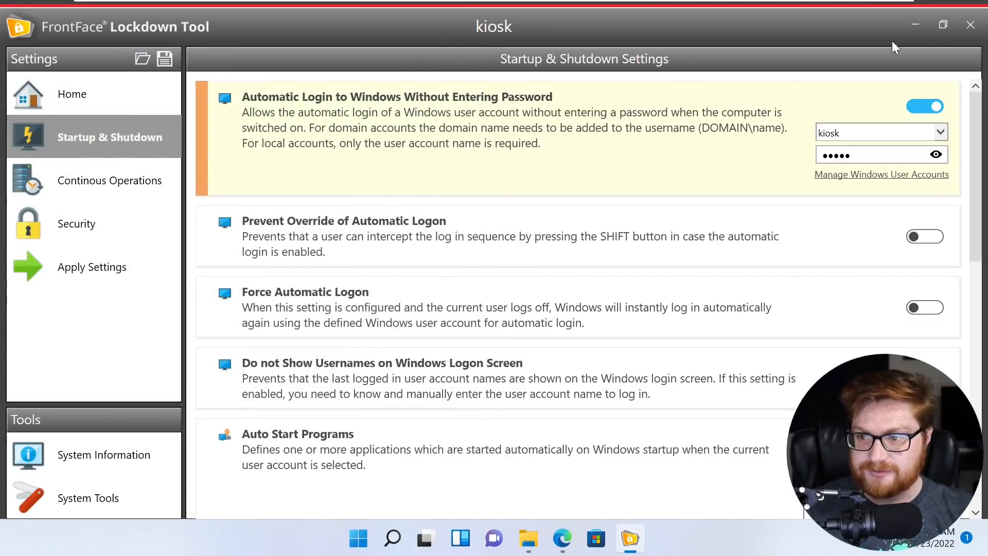
- Minimize the Lockdown Tool and Edge, moving the Edge properties window aside to reveal the desktop
click(914, 26)
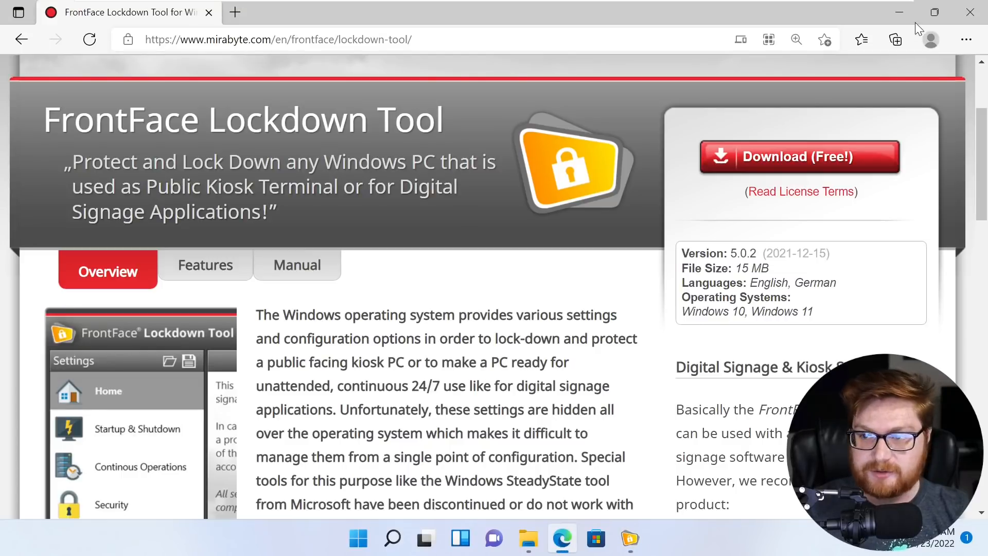
click(901, 12)
drag(200, 75, 568, 57)
click(342, 170)
- Choose Notepad from More apps in the Open with chooser for profile.ffltx
right_click(142, 78)
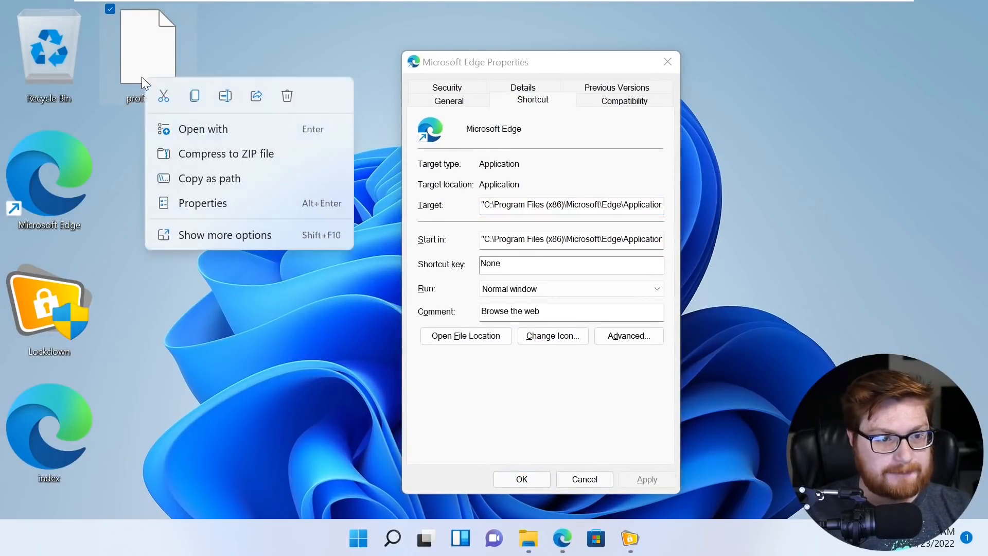
click(208, 134)
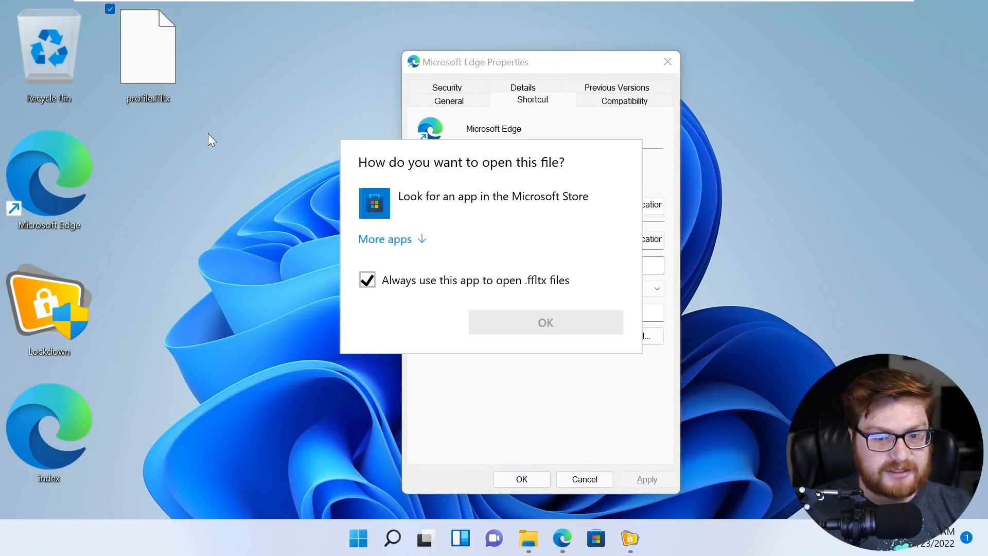
click(406, 239)
click(456, 278)
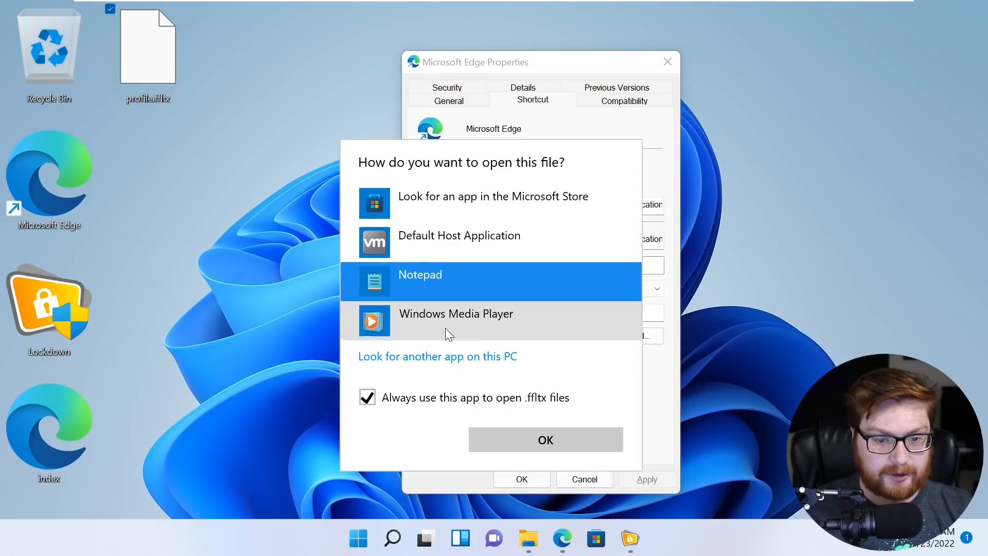
- Open profile.ffltx in maximized Notepad and highlight the password line's EncryptedString entry
click(538, 442)
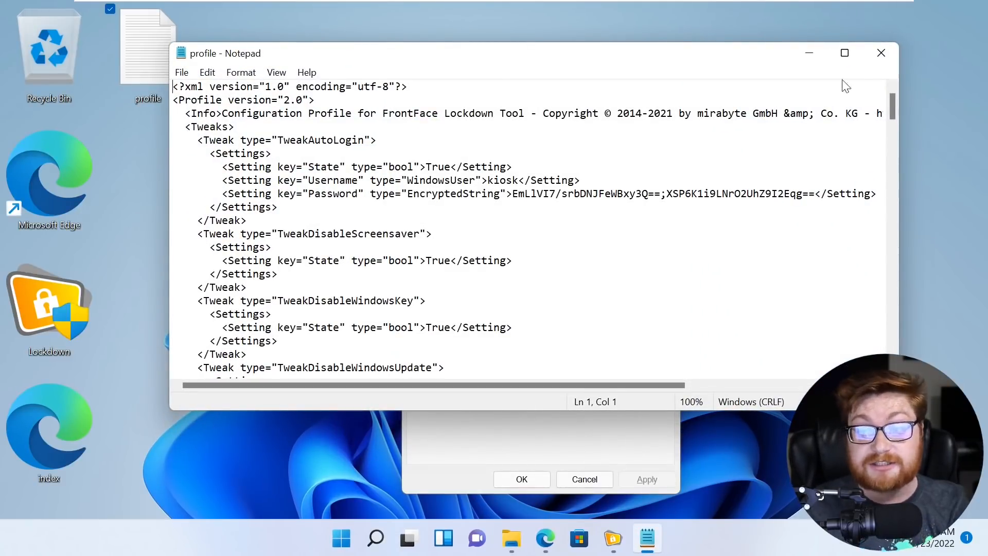
click(845, 53)
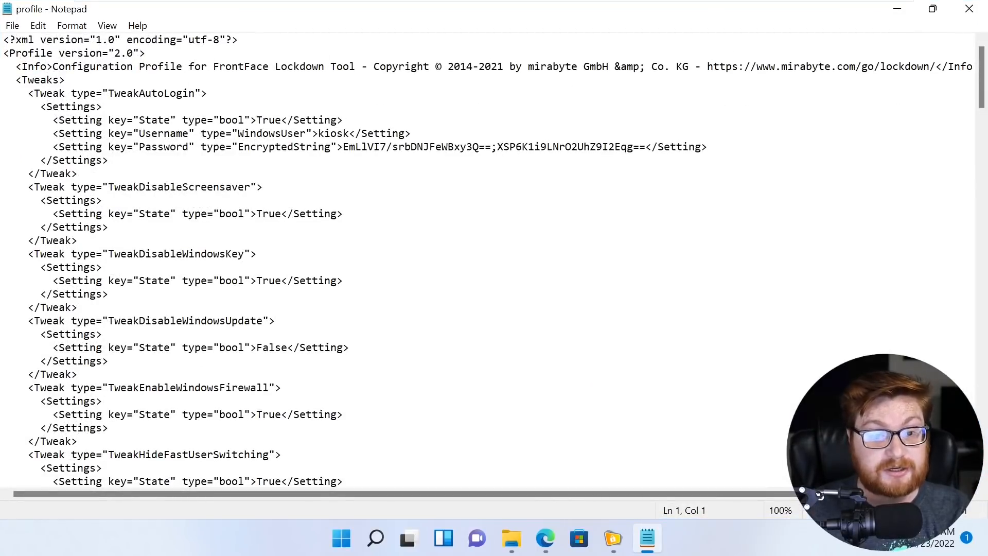
drag(244, 146, 306, 146)
click(306, 147)
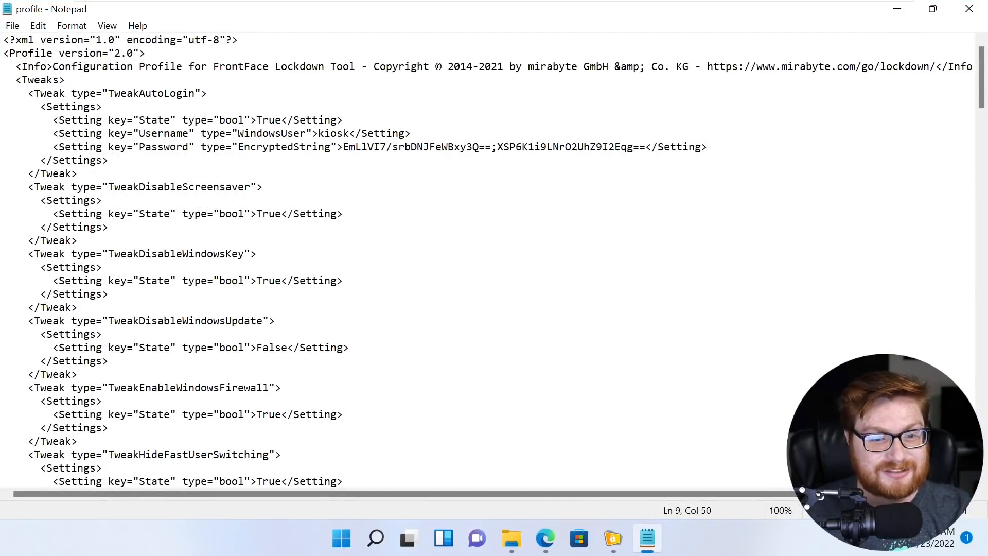
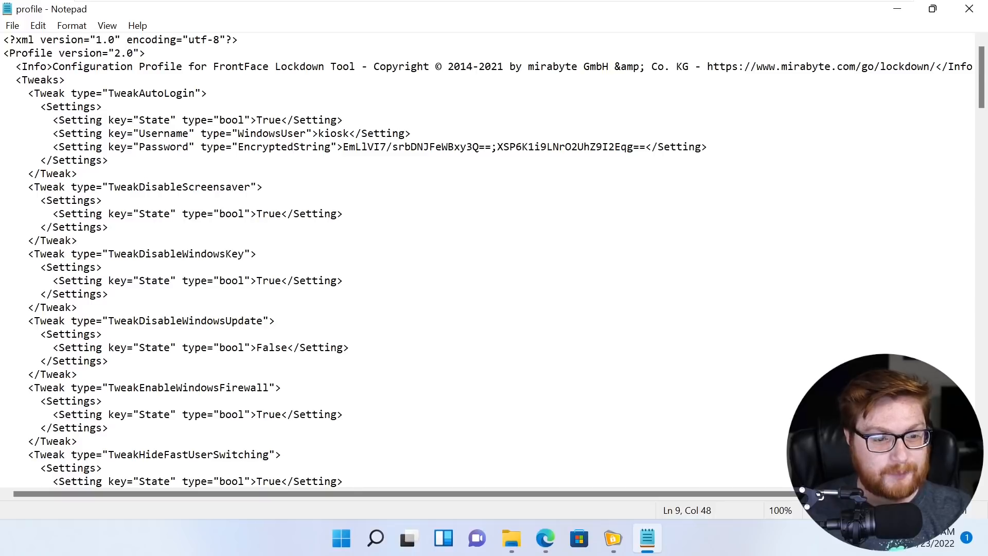
- Zoom Notepad to 120% and locate the msedge.exe path in the shell setting
scroll(490, 257, down, 11)
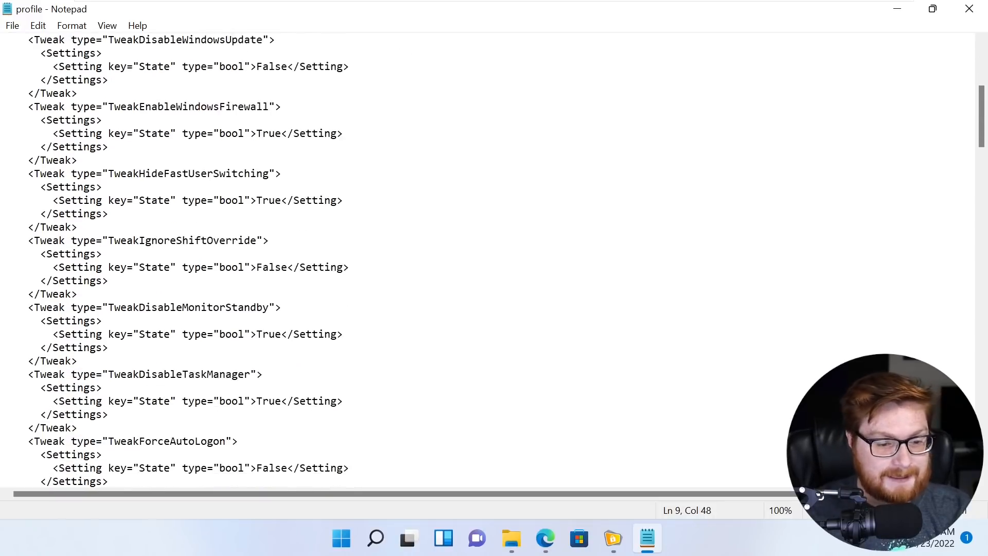
scroll(489, 258, down, 12)
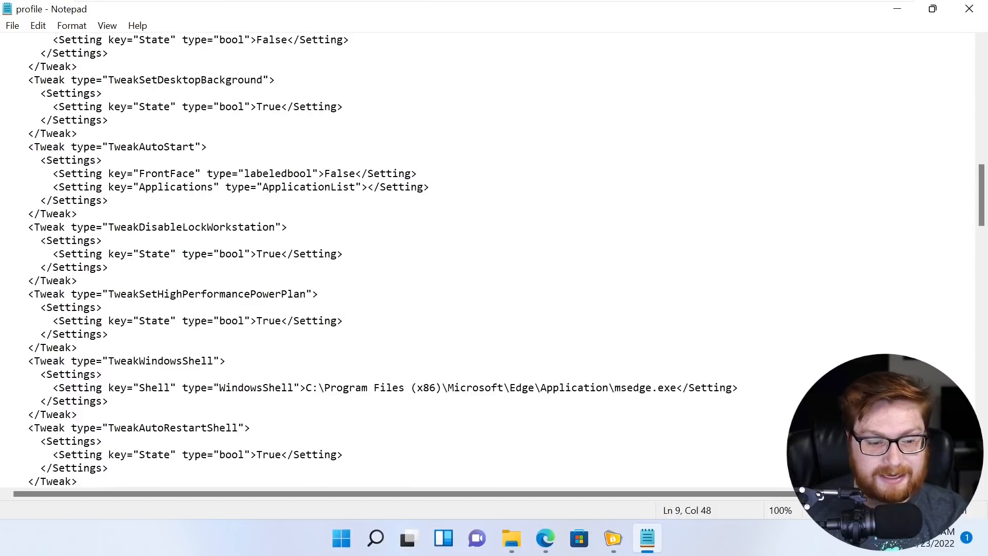
drag(108, 281, 213, 281)
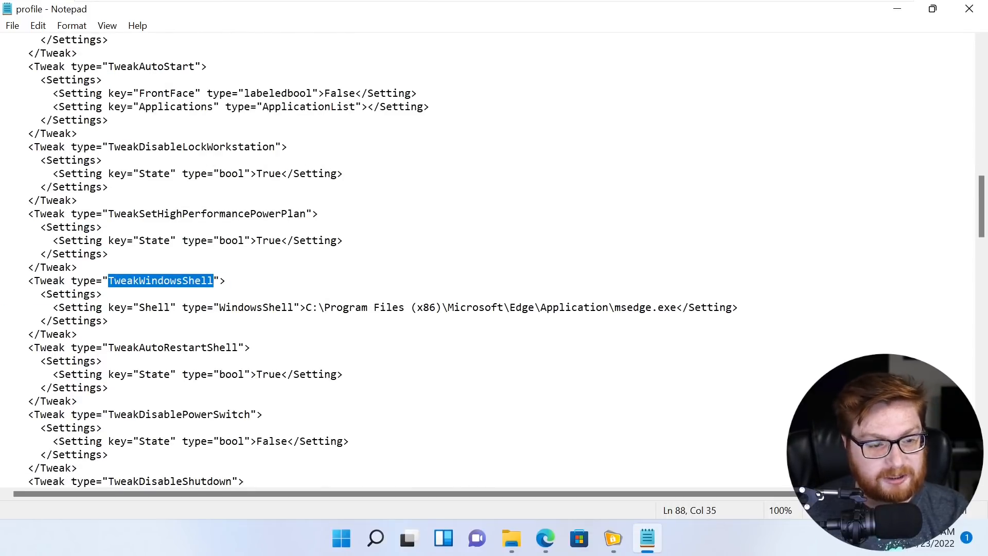
scroll(489, 258, down, 2)
click(251, 267)
key(ctrl+plus)
key(ctrl+plus)
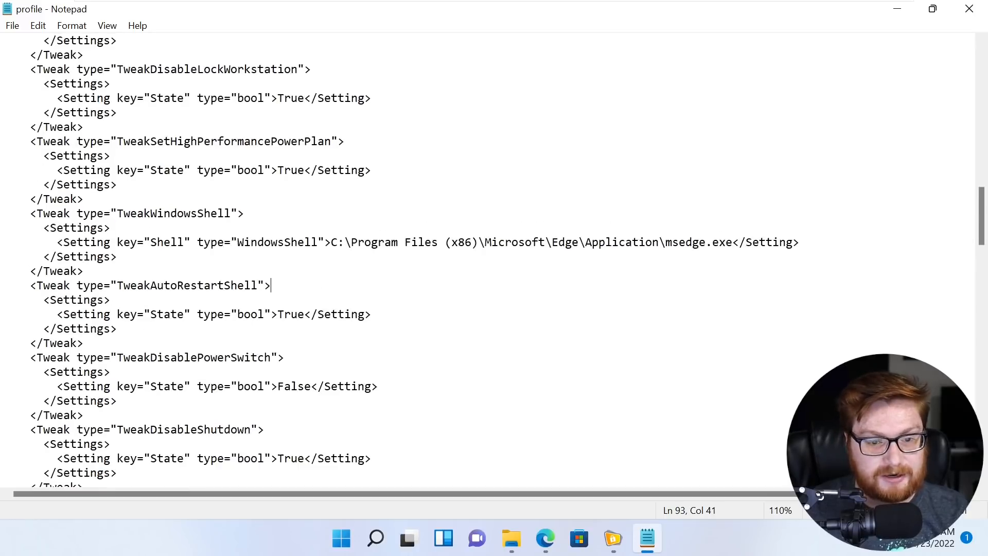
drag(768, 217, 344, 217)
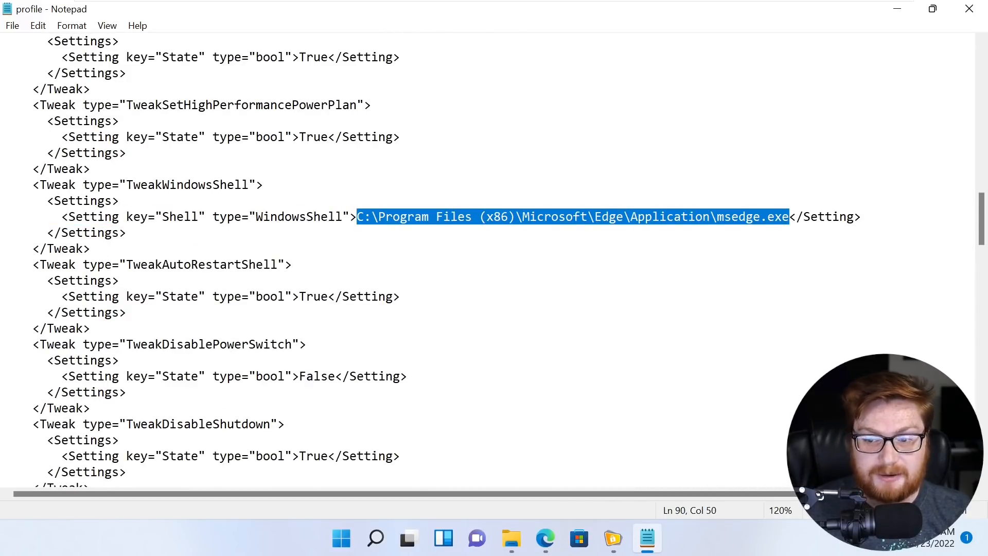
- Append --kiosk "C:\Users\kiosk\Desktop\index.html" --edge-kiosk-type=fullscreen after msedge.exe
click(782, 217)
text(--kiosk)
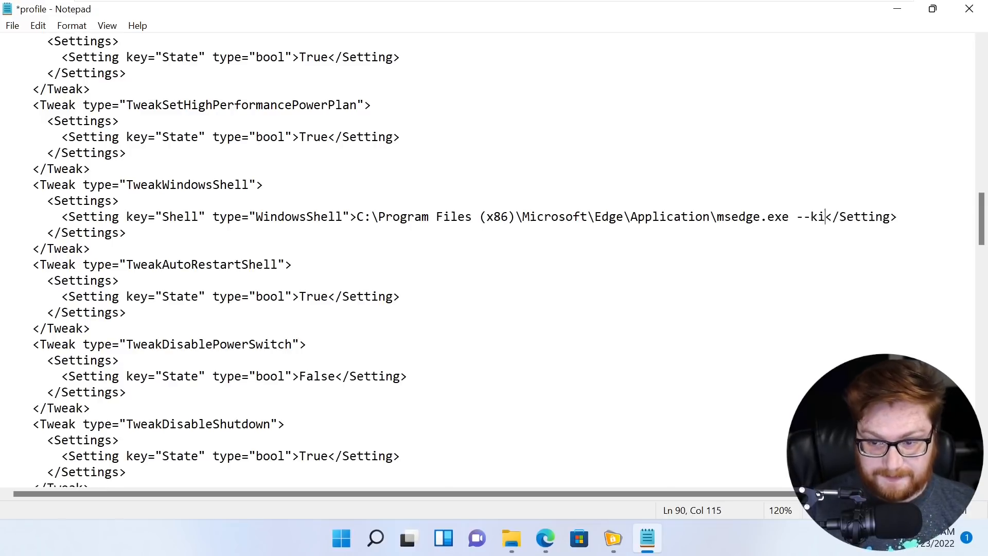
text( "C:")
key(Left)
text(C;)
key(BackSpace)
text(:)
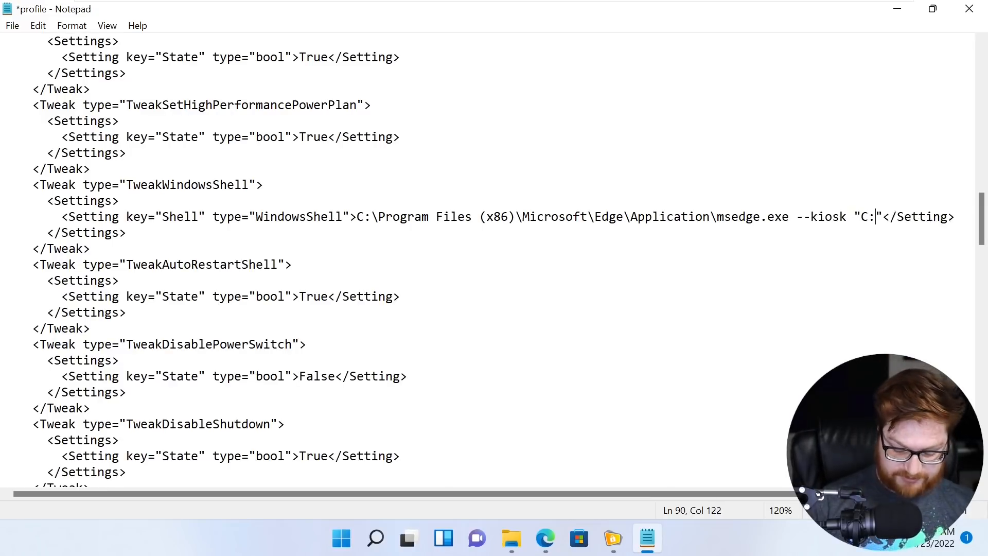
text(\Users\kiosk)
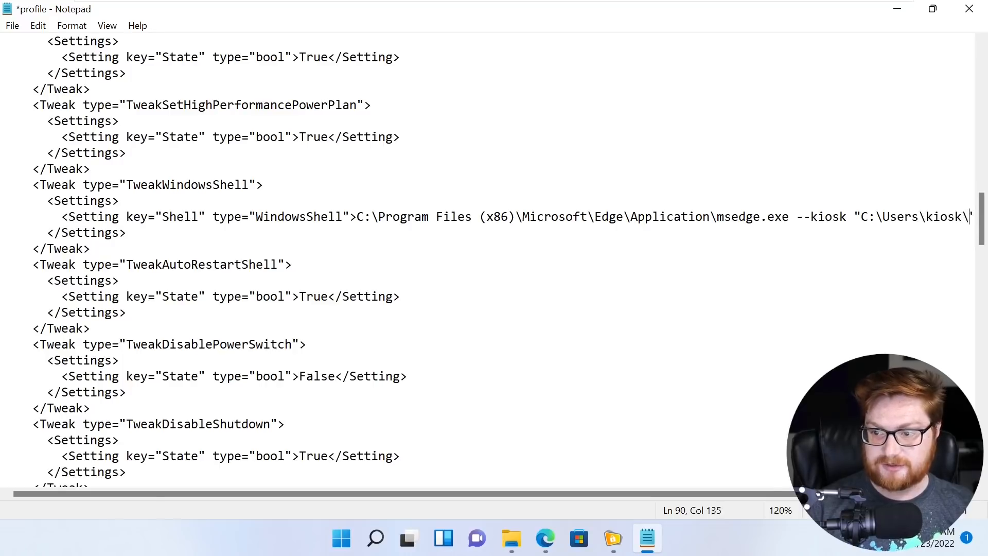
text(\Desktop\index.html)
key(BackSpace)
key(BackSpace)
text(tml")
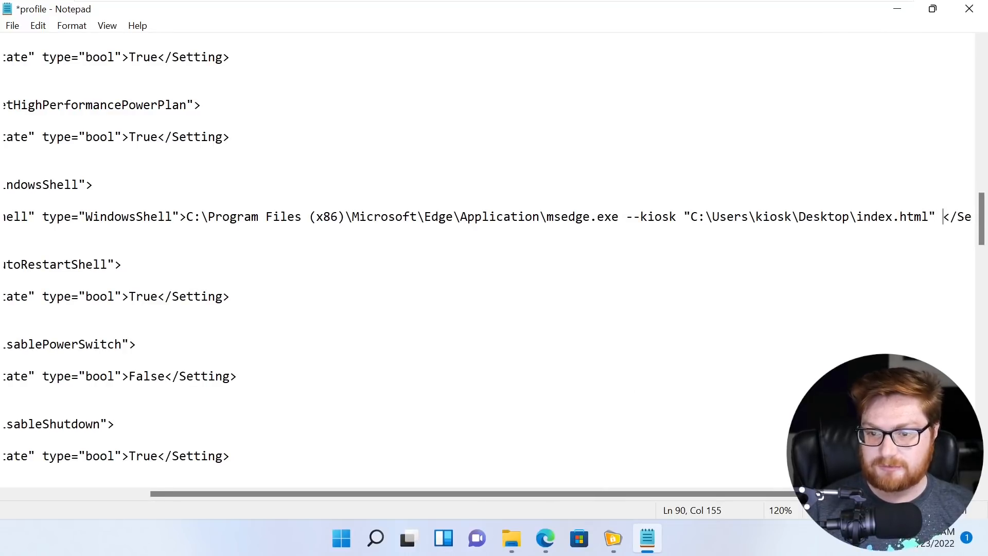
text( --edge-k)
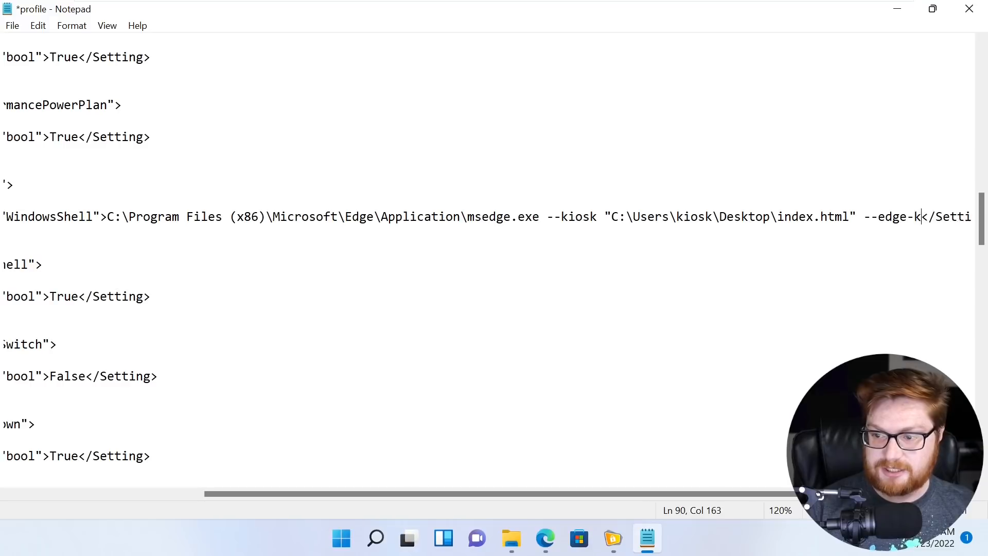
text(iosk-t)
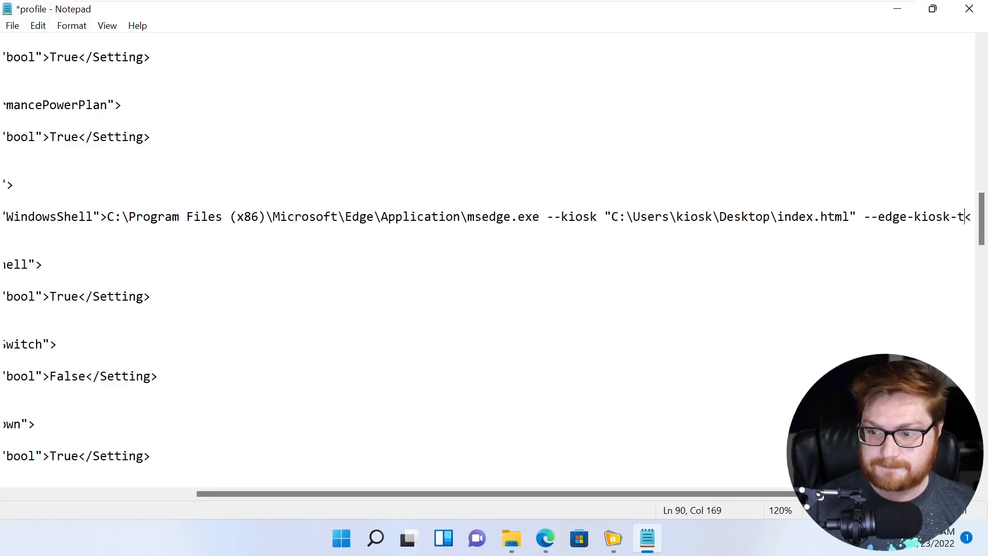
text(ype=fulls)
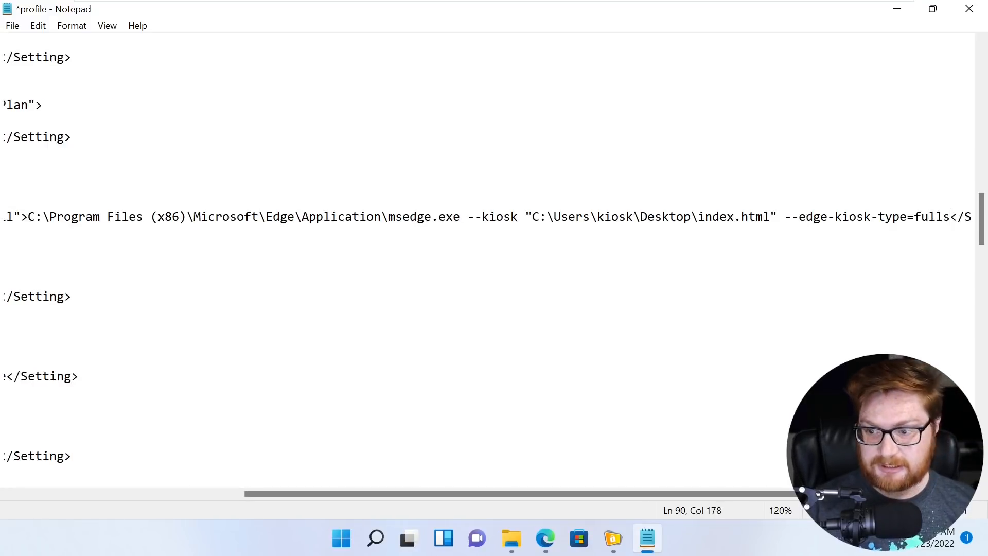
text(creen)
- Save the edited profile.ffltx and bring FrontFace Lockdown Tool to the front
key(ctrl+s)
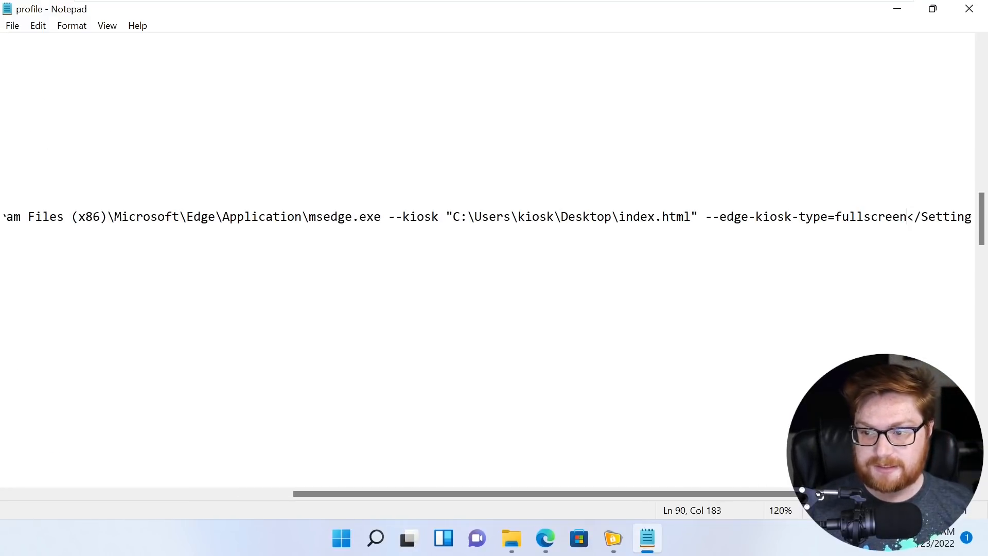
key(Home)
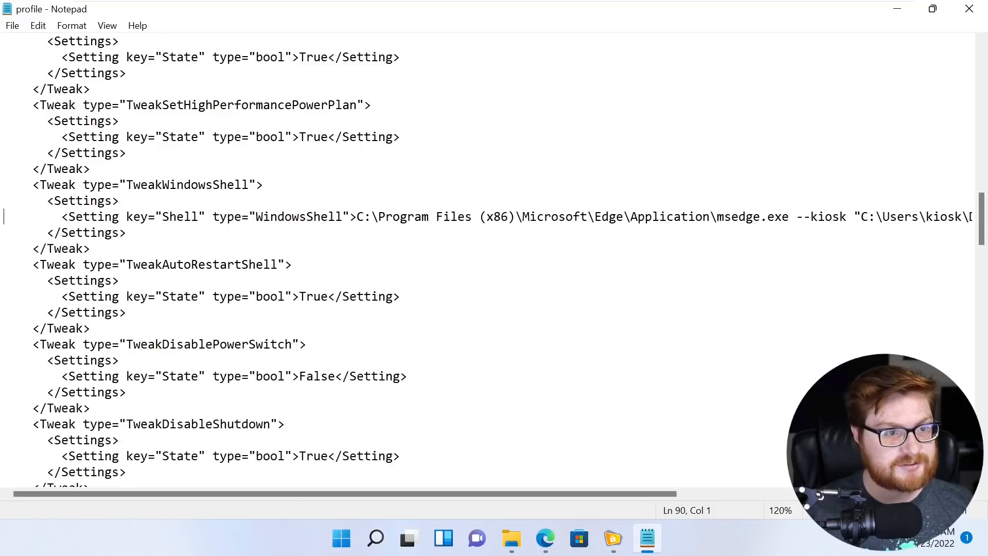
click(11, 26)
click(31, 98)
click(119, 121)
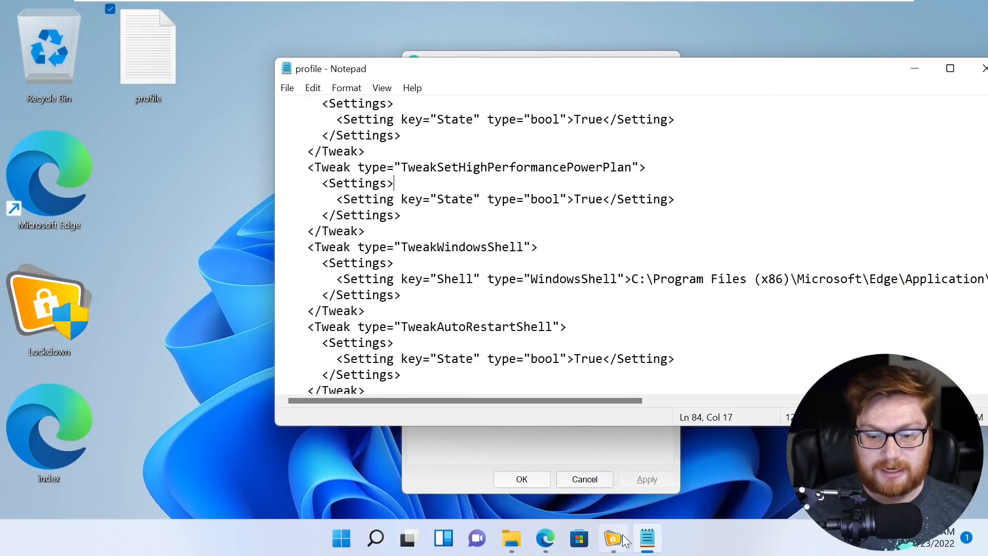
click(613, 539)
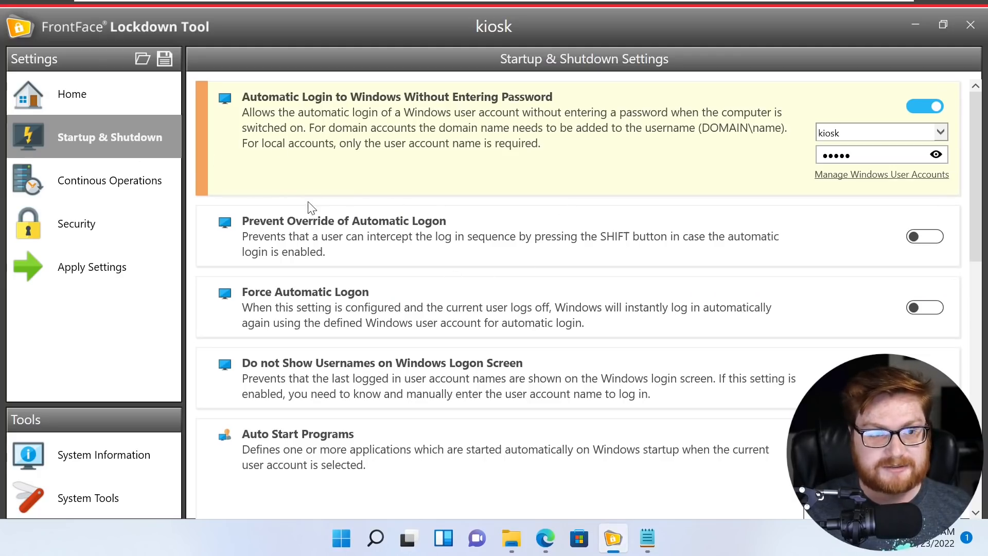
- Load the saved profile.ffltx into the Lockdown Tool
scroll(310, 207, down, 2)
click(140, 59)
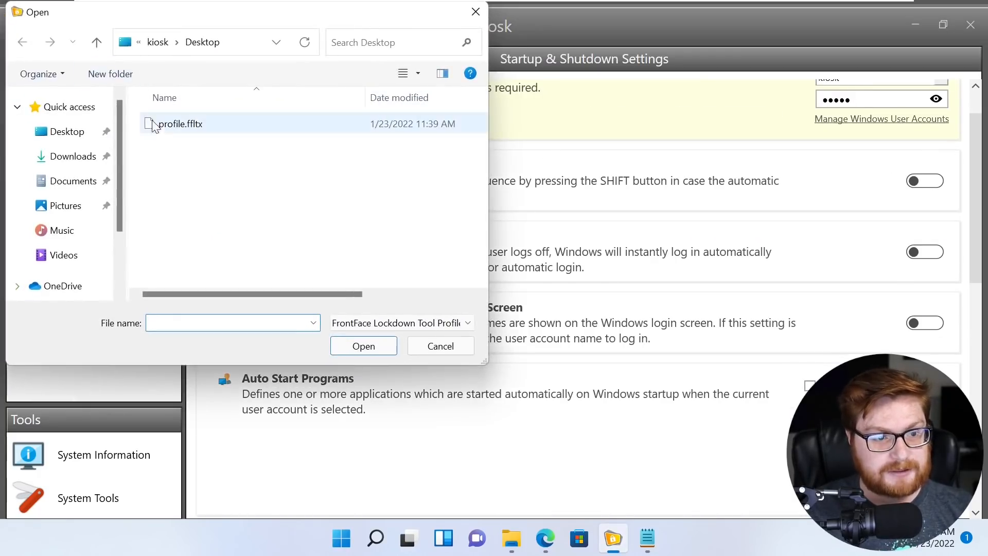
click(170, 125)
drag(224, 18, 300, 47)
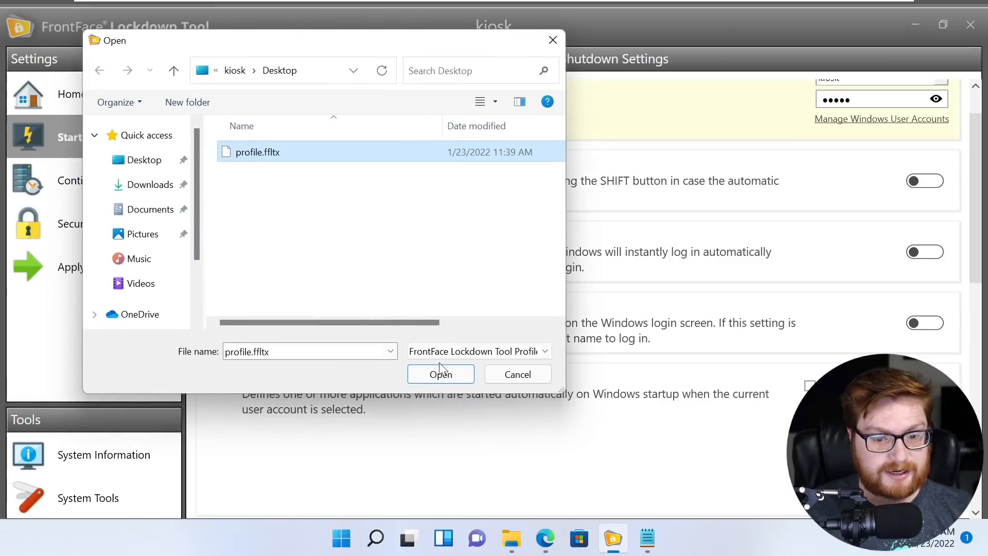
click(442, 378)
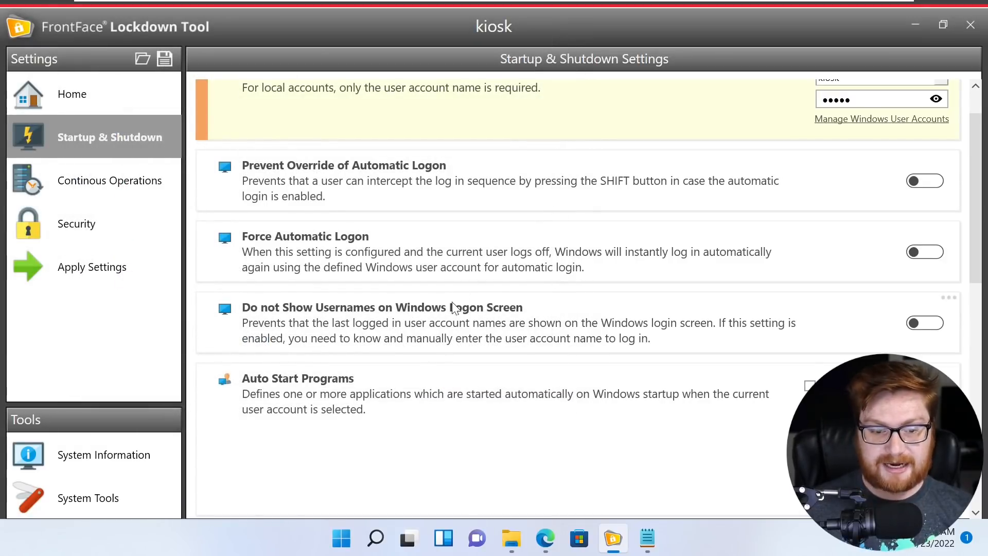
- Verify the Windows Shell custom app runs msedge --kiosk with --edge-kiosk-type=fullscreen
scroll(437, 323, down, 3)
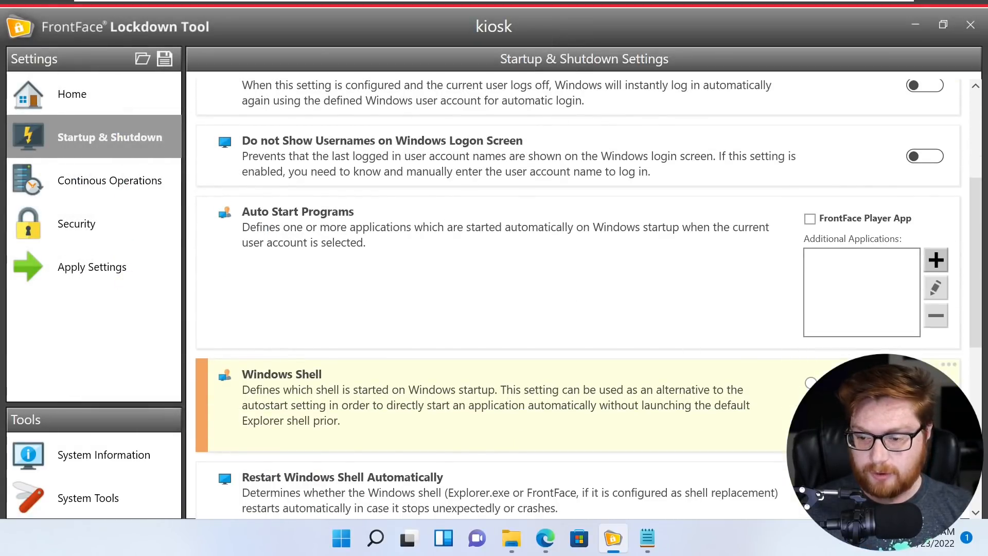
scroll(595, 225, down, 5)
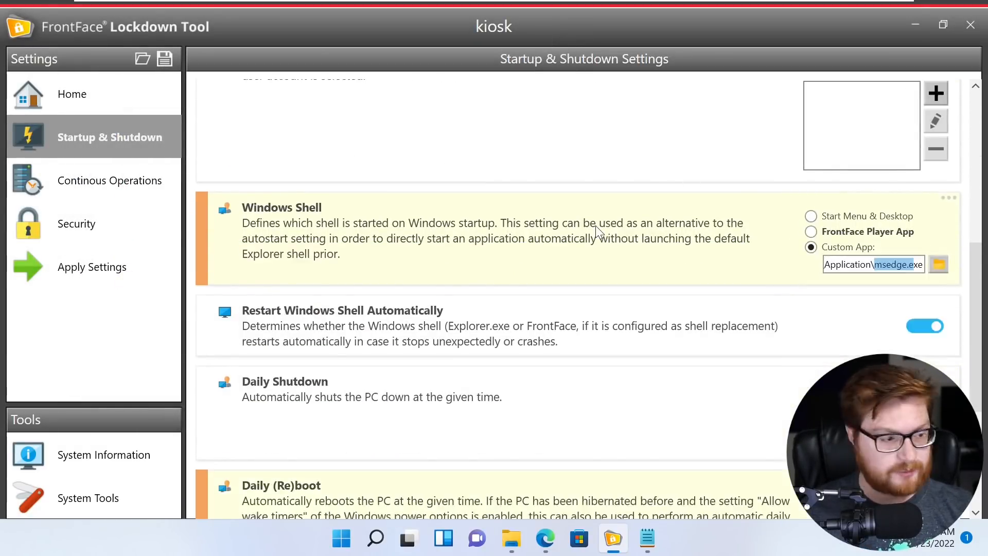
click(879, 156)
drag(858, 154, 925, 155)
click(907, 155)
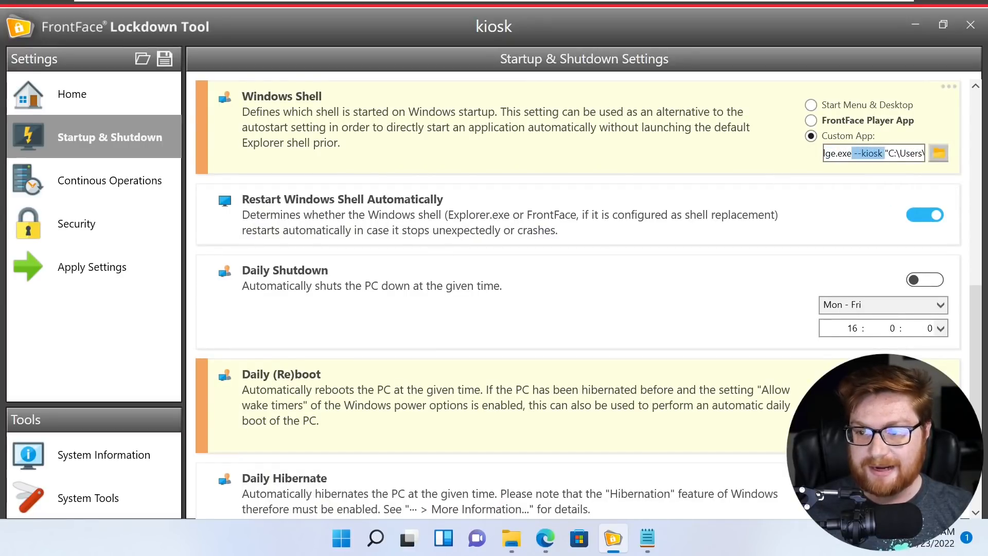
mouse_move(909, 153)
mouse_down()
mouse_move(928, 161)
mouse_move(884, 154)
mouse_move(927, 157)
mouse_up()
click(883, 155)
click(895, 155)
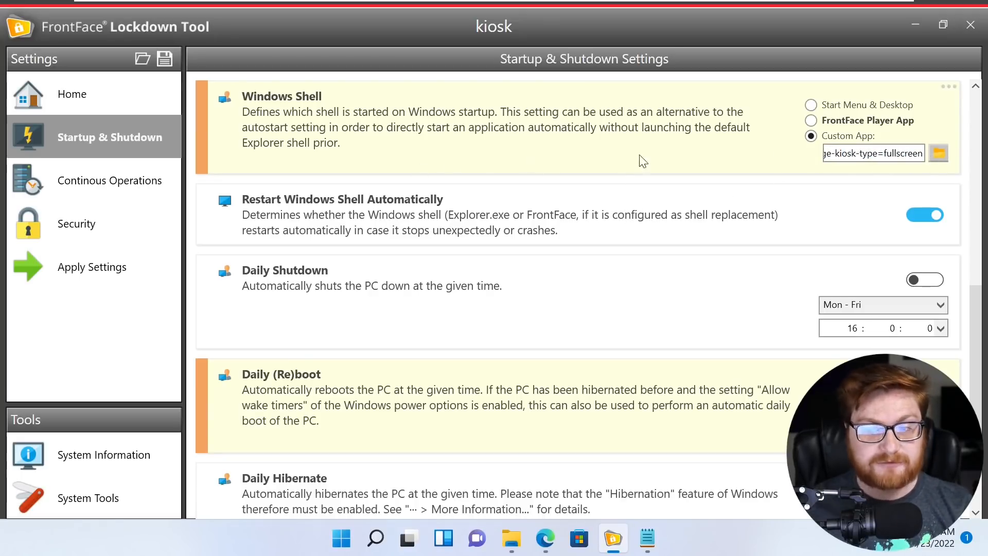
drag(864, 154, 736, 157)
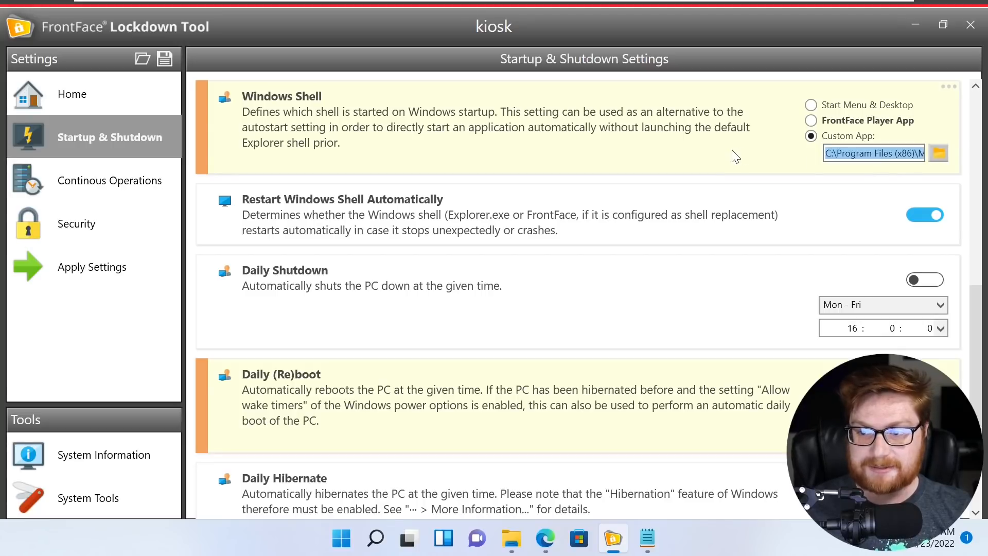
double_click(865, 155)
click(757, 152)
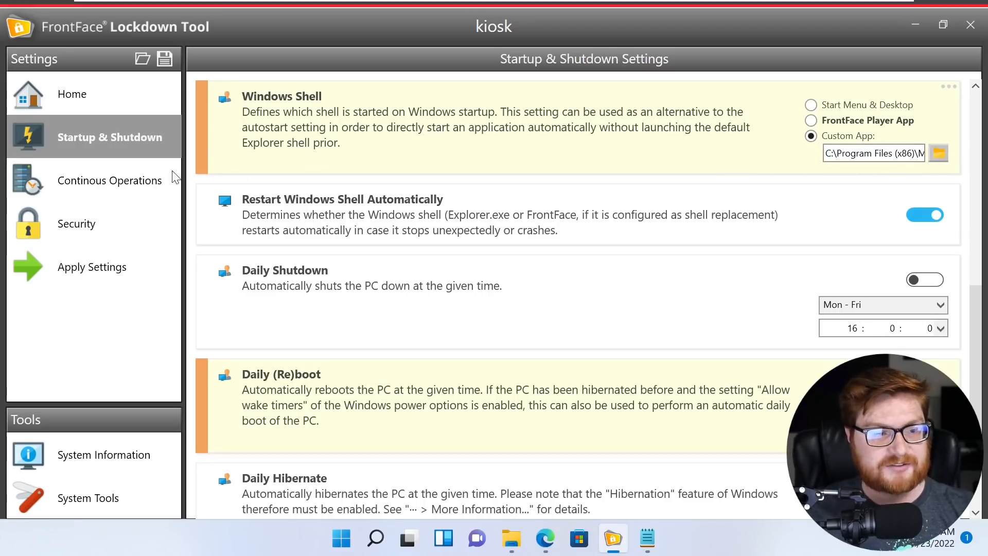
click(120, 180)
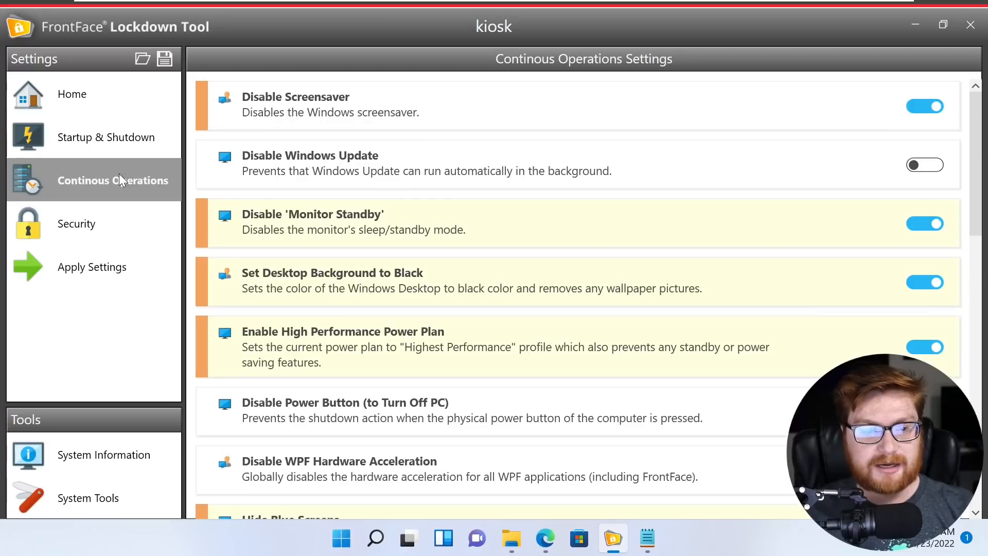
- Review the Security toggles, then untick Create System Restore Point on Apply Settings
click(94, 214)
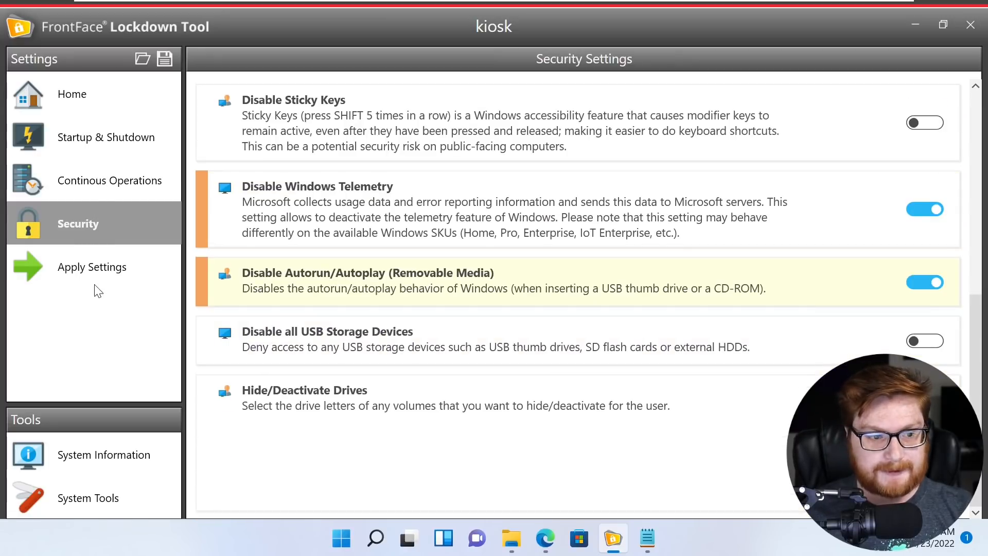
scroll(379, 273, up, 5)
scroll(289, 162, up, 3)
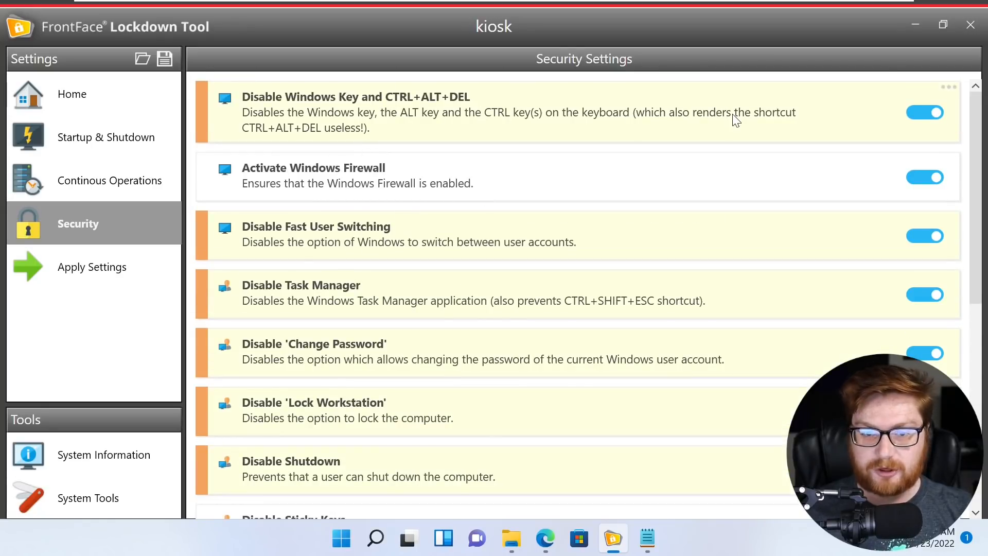
scroll(725, 139, down, 3)
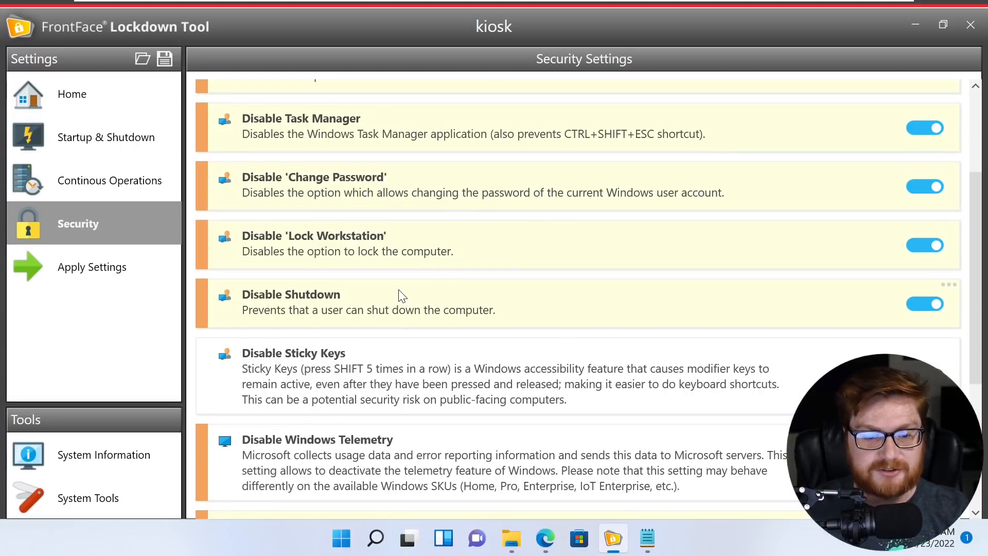
scroll(430, 289, down, 1)
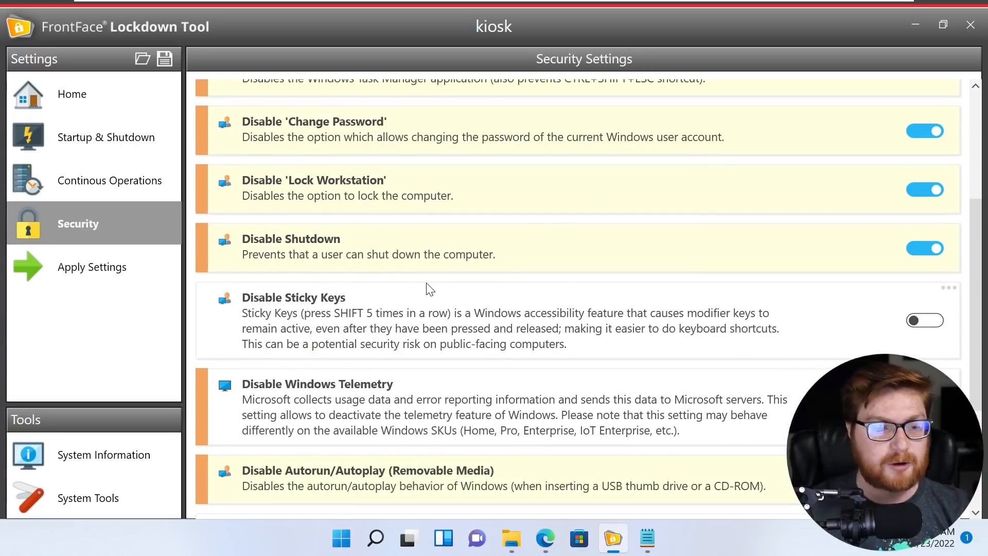
click(97, 262)
click(317, 208)
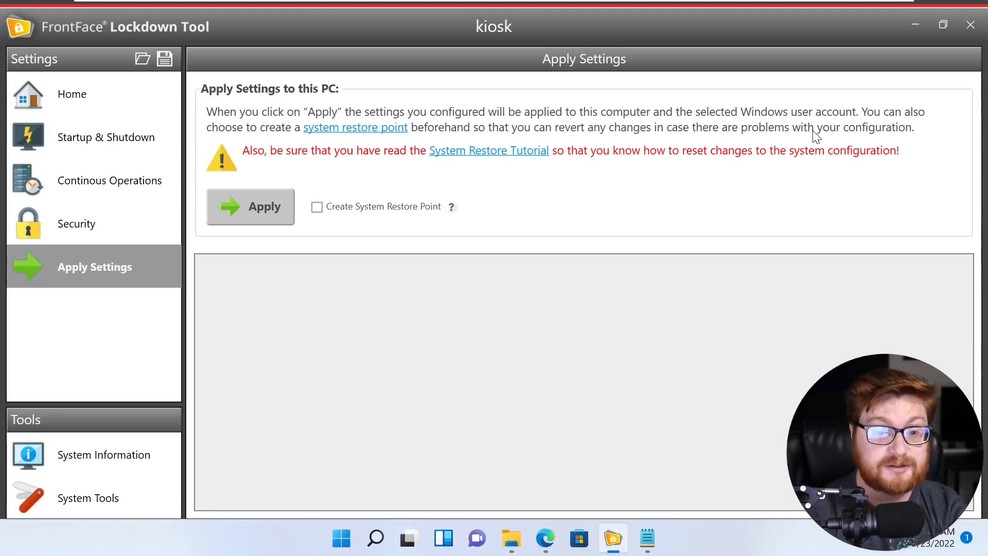
- Apply the lockdown settings without a restore point, confirming the restart and tool exit
click(319, 206)
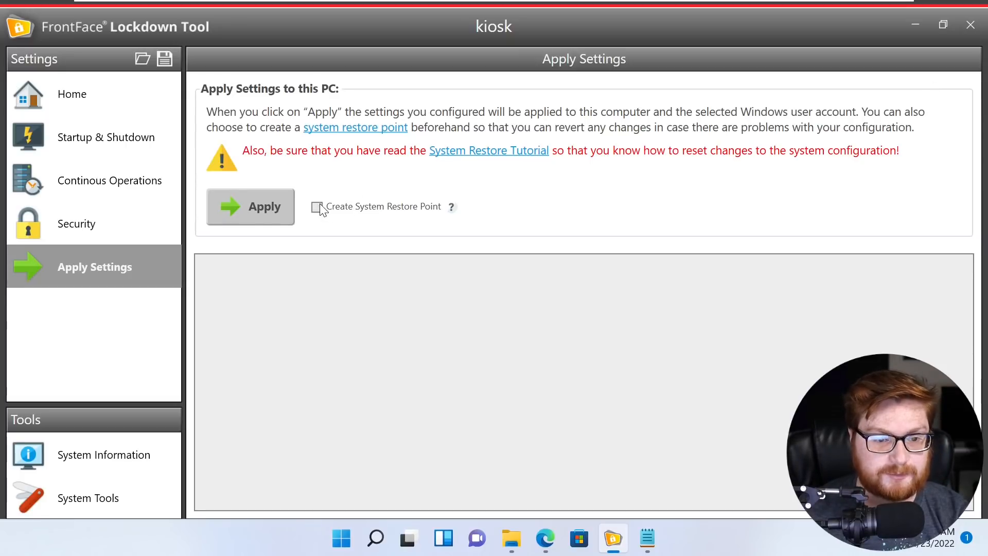
click(316, 205)
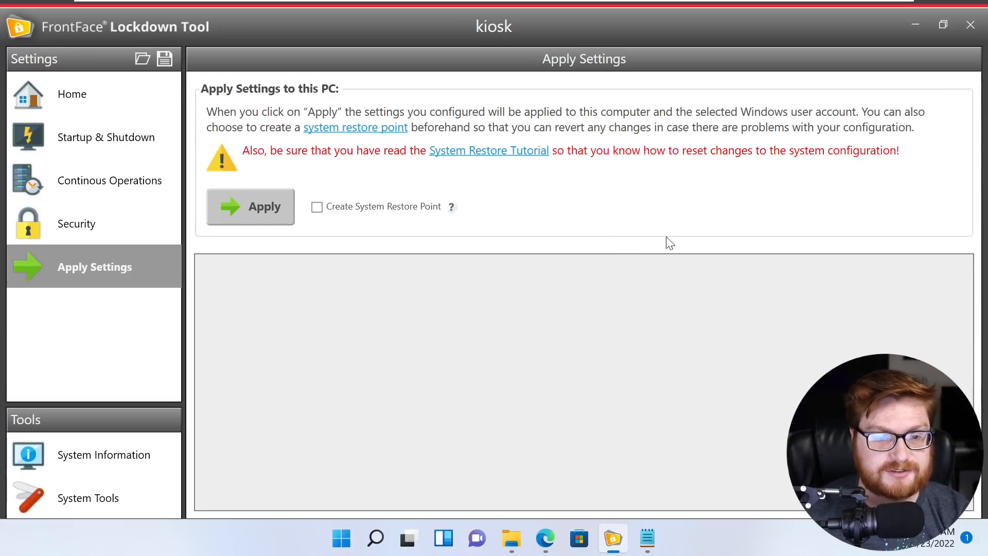
click(253, 215)
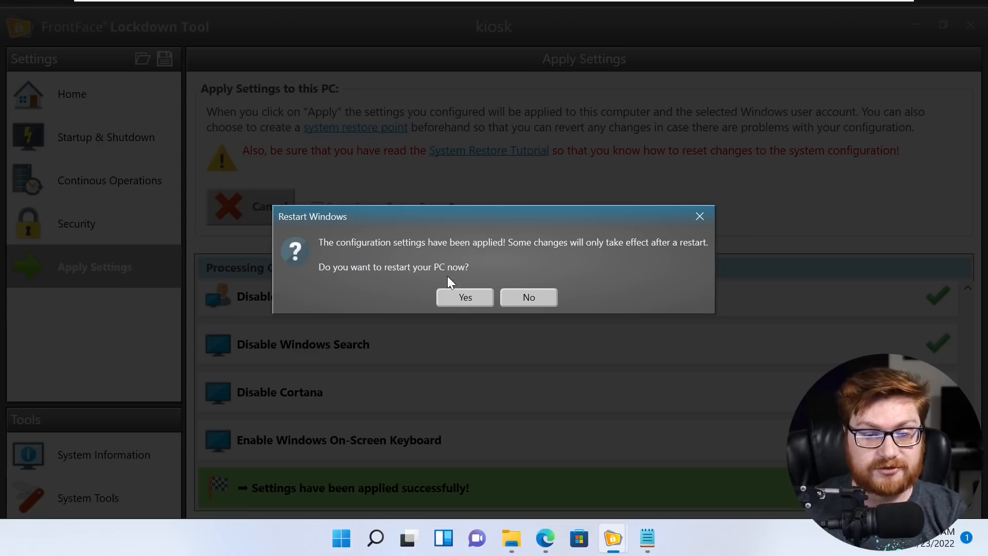
click(463, 296)
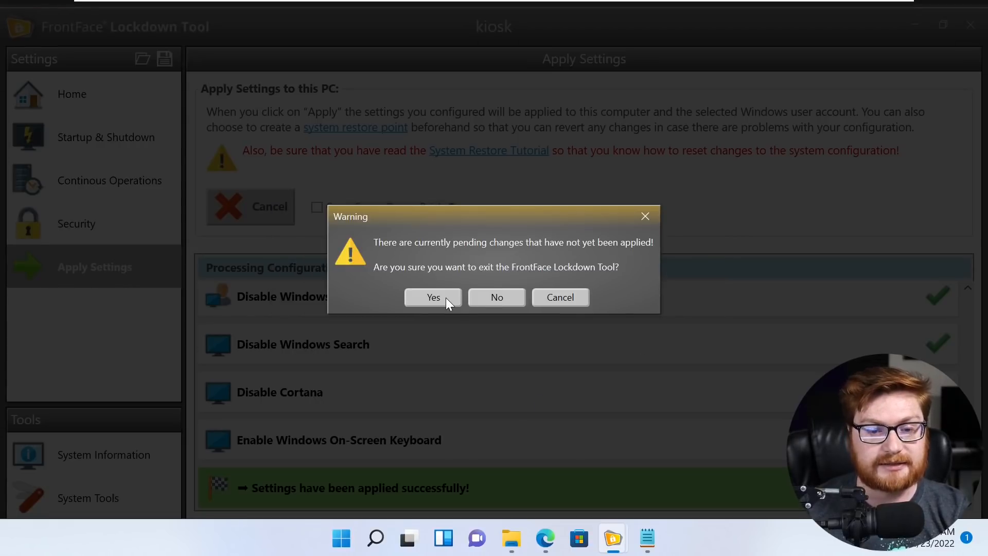
click(446, 299)
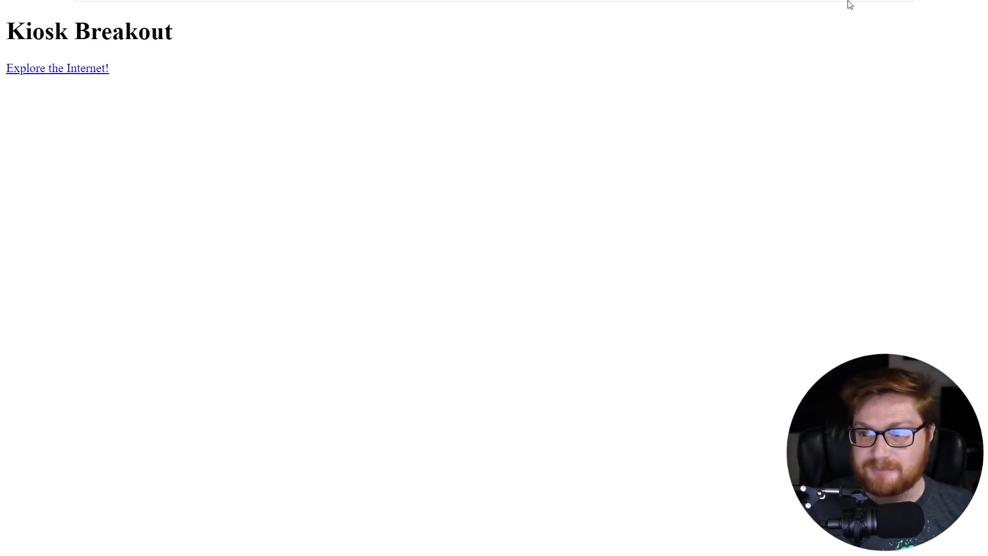
- Test text selection and Tab focus on the Kiosk Breakout page
drag(979, 62, 117, 75)
click(188, 81)
drag(137, 32, 155, 78)
click(276, 59)
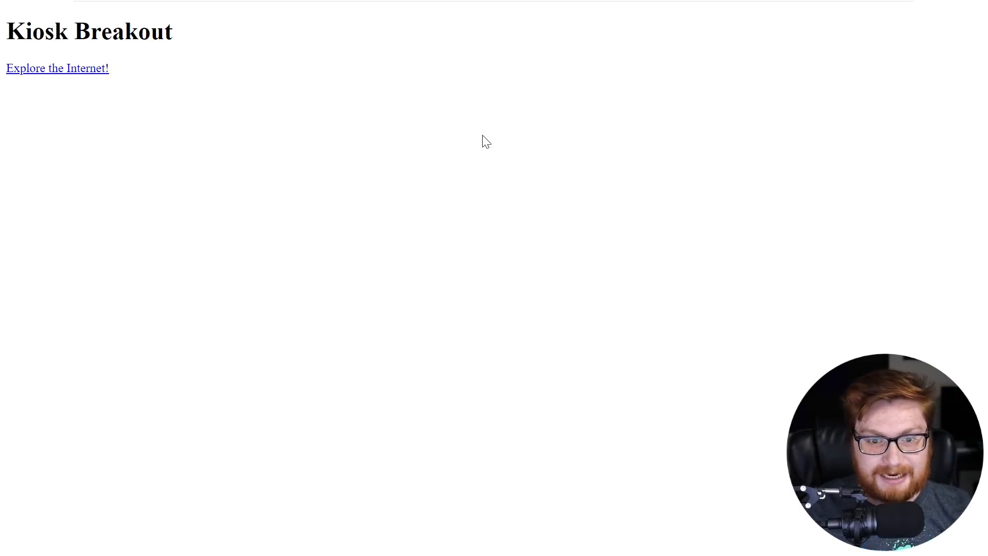
key(Tab)
key(Tab)
key(Tab)
key(Tab)
key(Tab)
key(Tab)
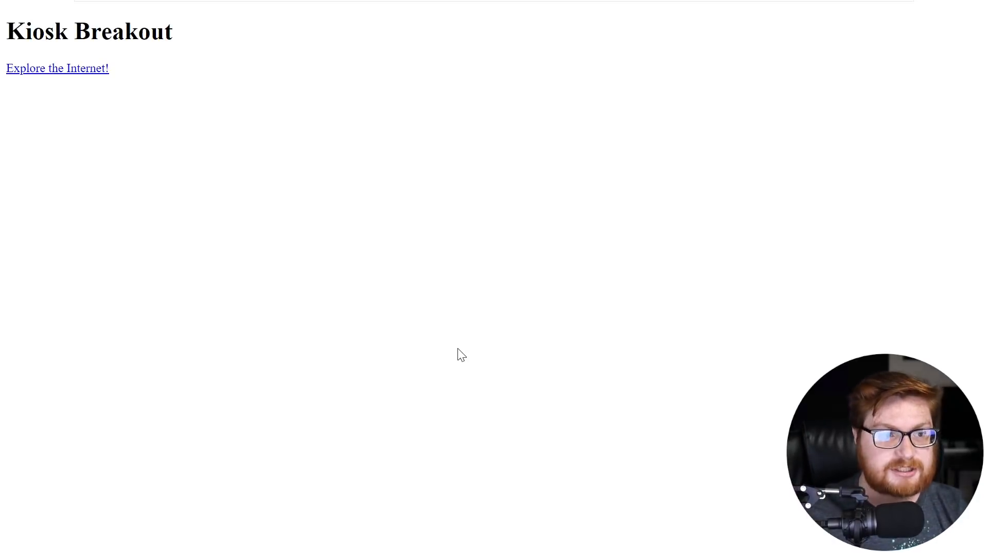
- Follow Explore the Internet! and the More information... link to the Reserved Domains page
click(68, 72)
click(359, 211)
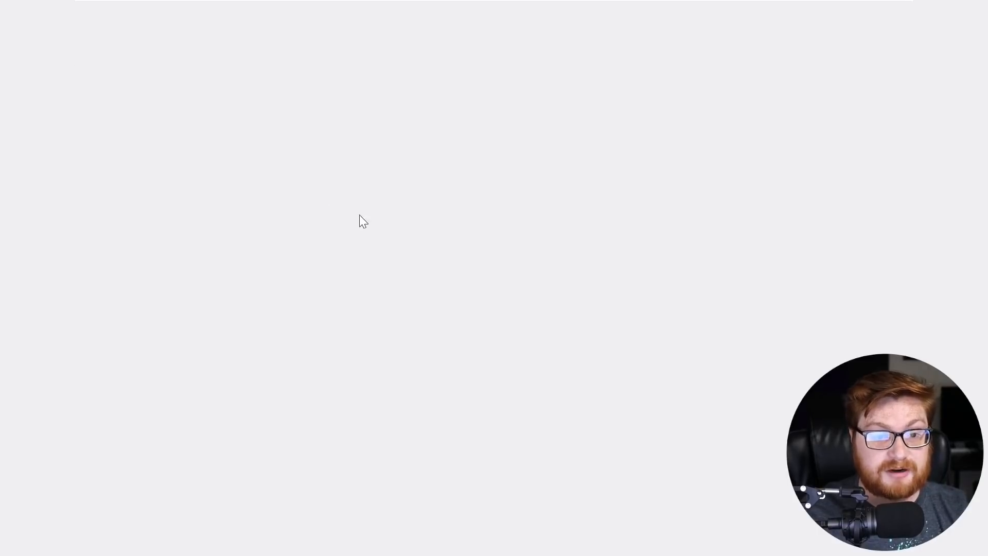
scroll(638, 249, down, 4)
scroll(657, 216, up, 4)
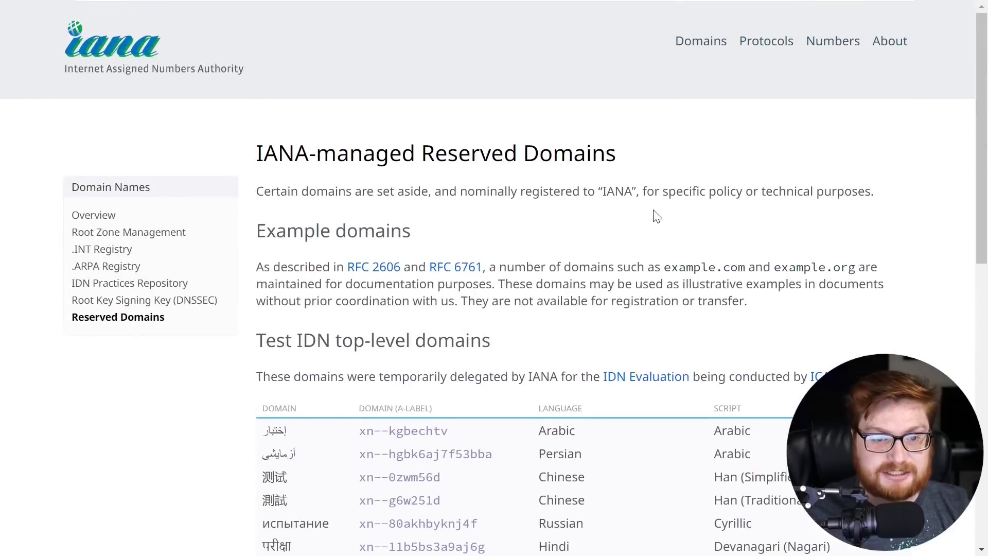